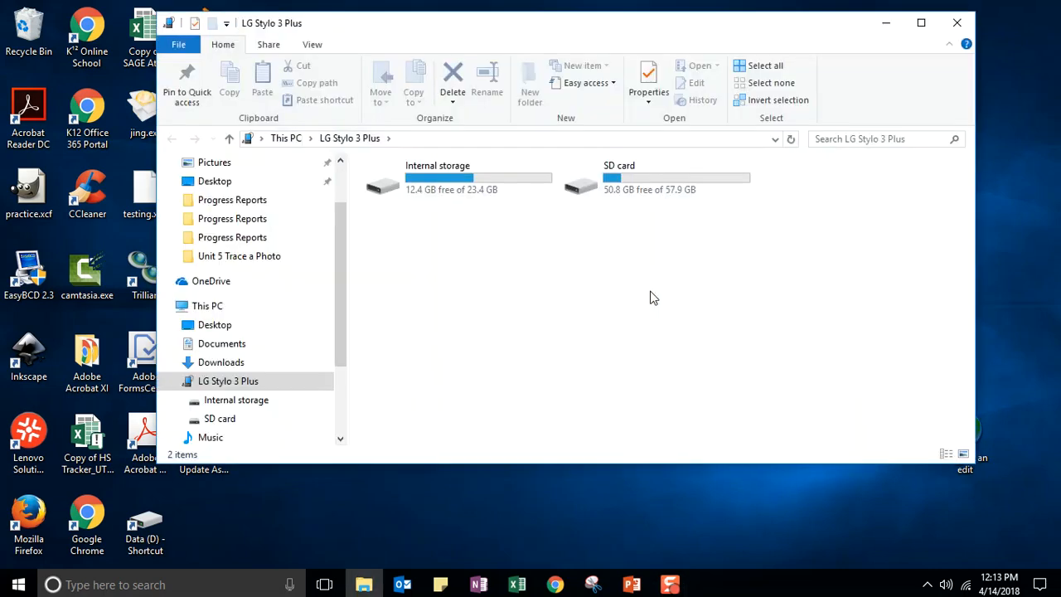
- Open the LG Stylo 3 Plus phone's SD card in File Explorer
double_click(620, 182)
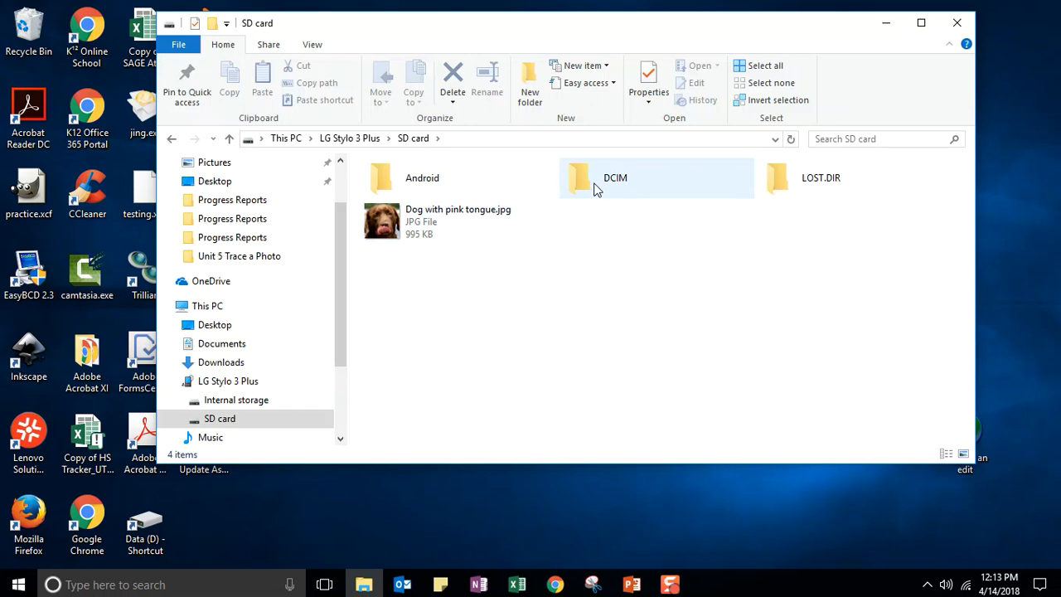
- Open the SD card's DCIM > Camera folder, enlarge the window, and select the first sculpture photo
double_click(594, 190)
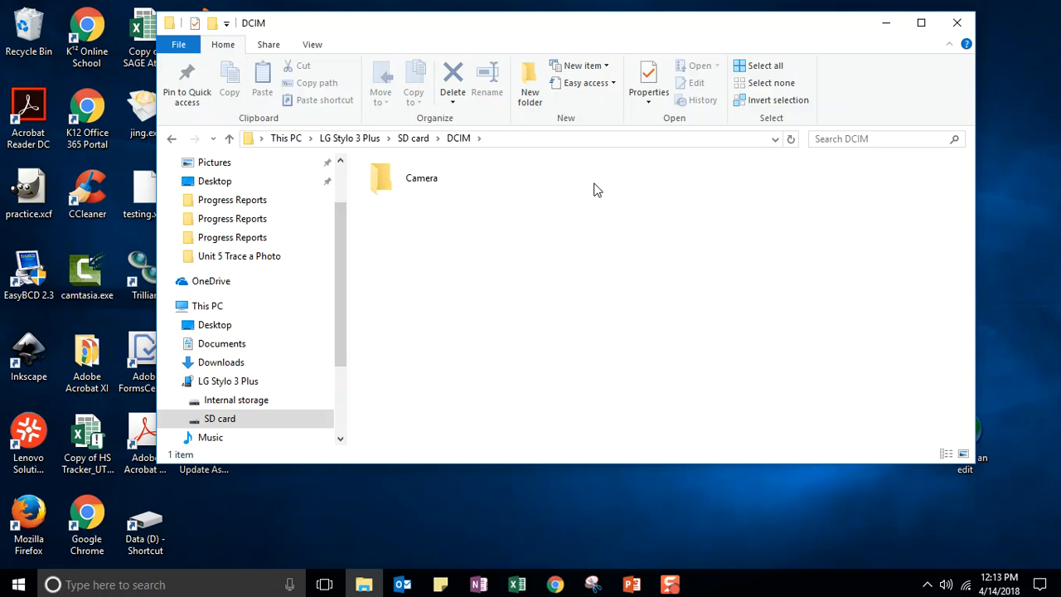
double_click(418, 190)
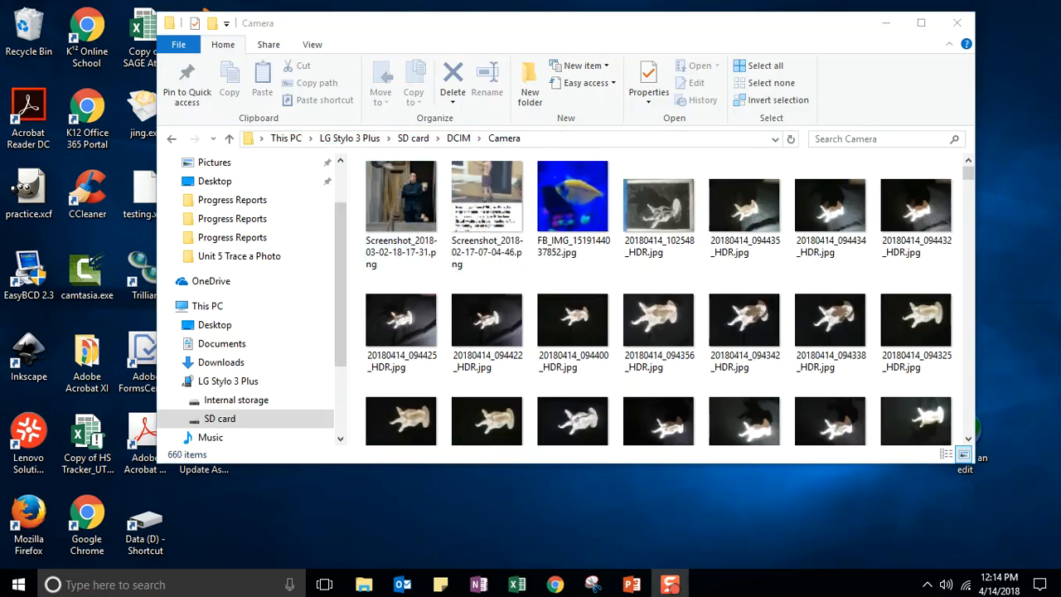
left_click_drag(857, 466, 862, 556)
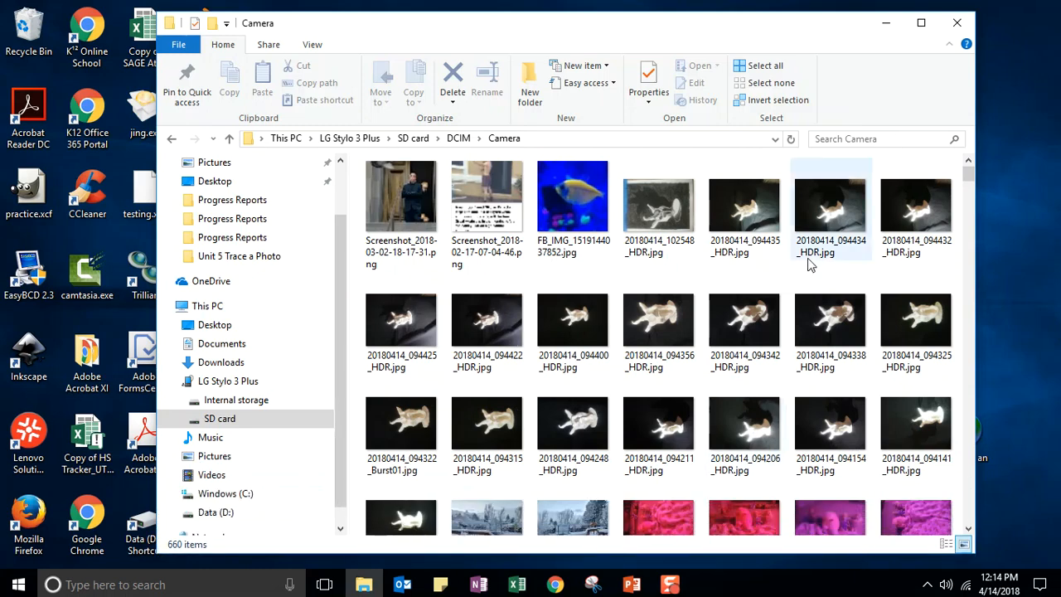
left_click(659, 209)
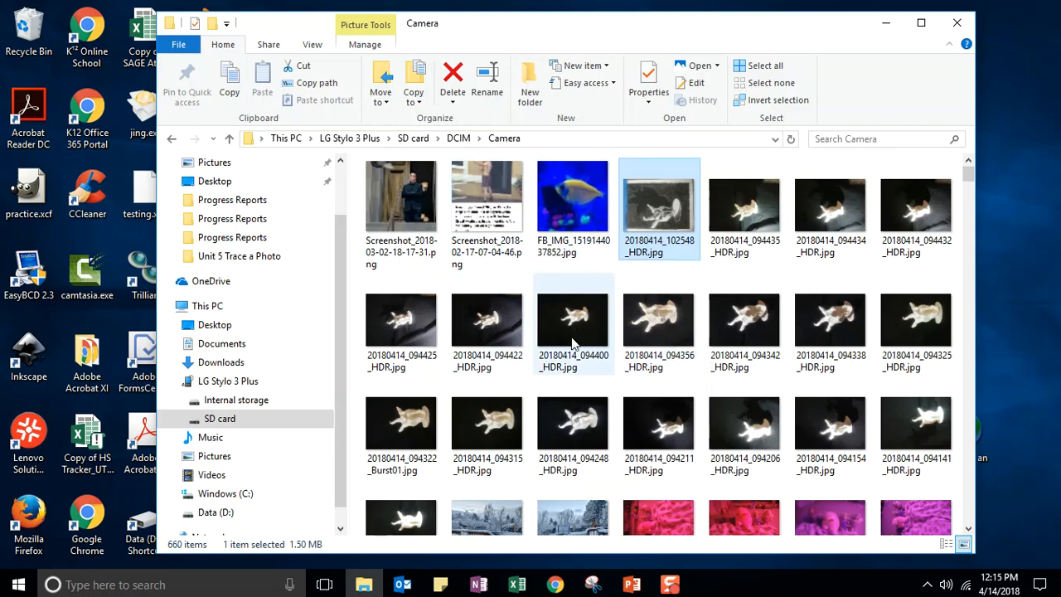
- Select all 18 sculpture photos (18.5 MB) in the Camera folder and cut them
left_click(407, 518, "shift")
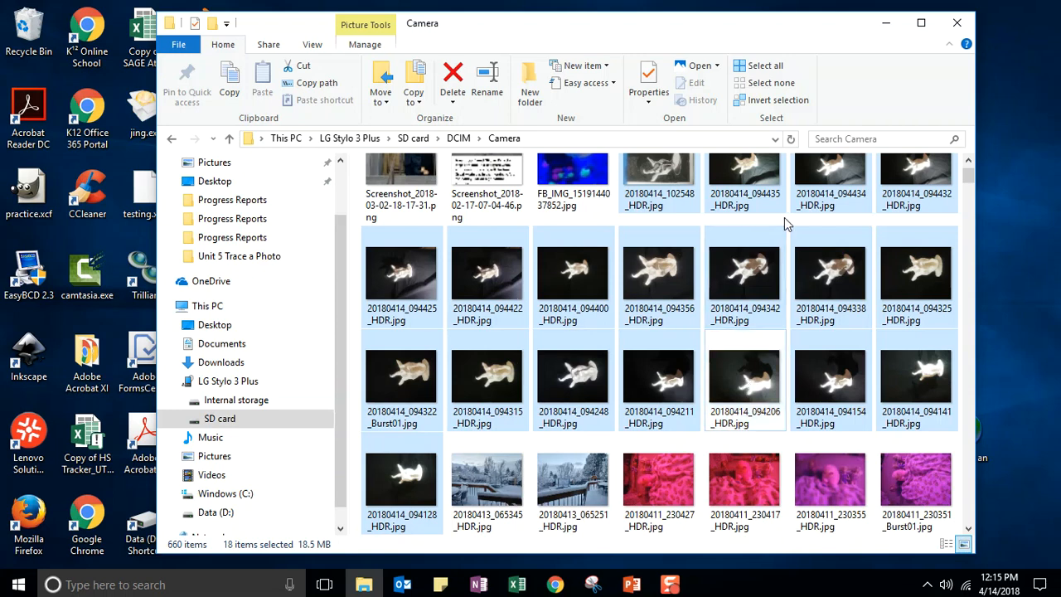
mouse_move(651, 264)
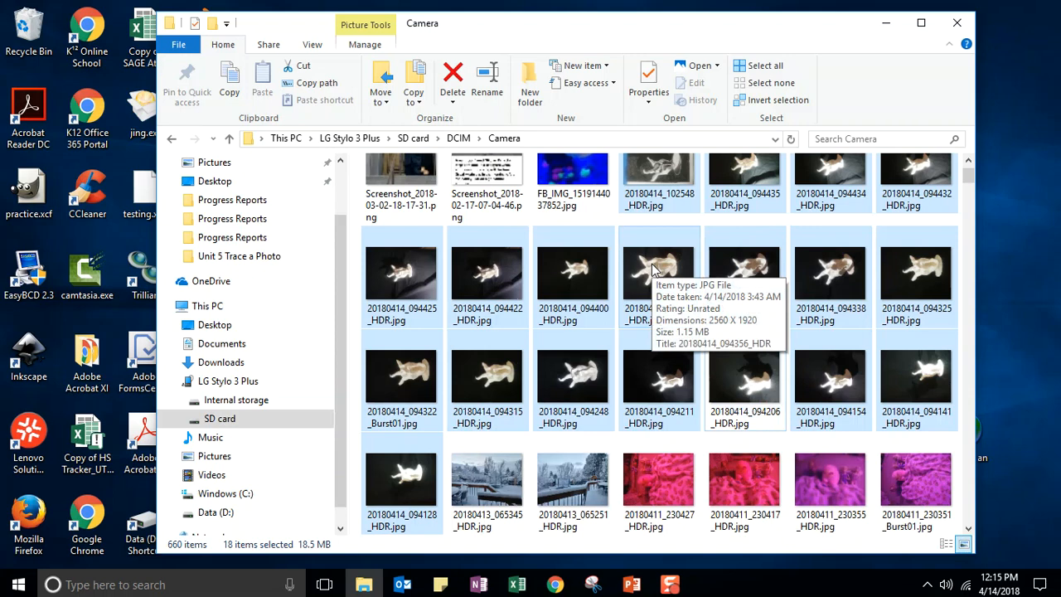
right_click(651, 269)
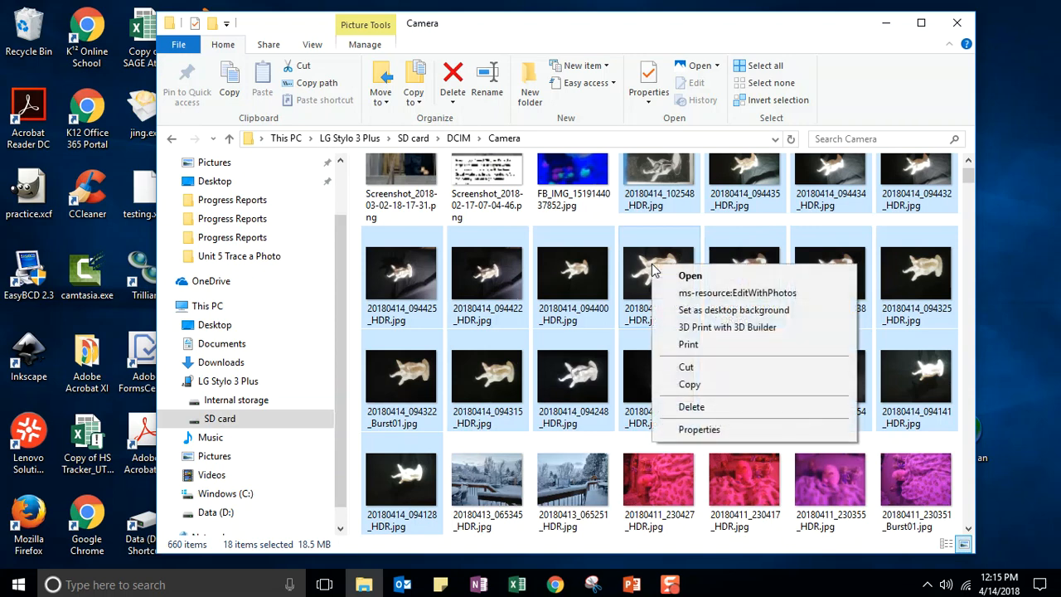
left_click(686, 370)
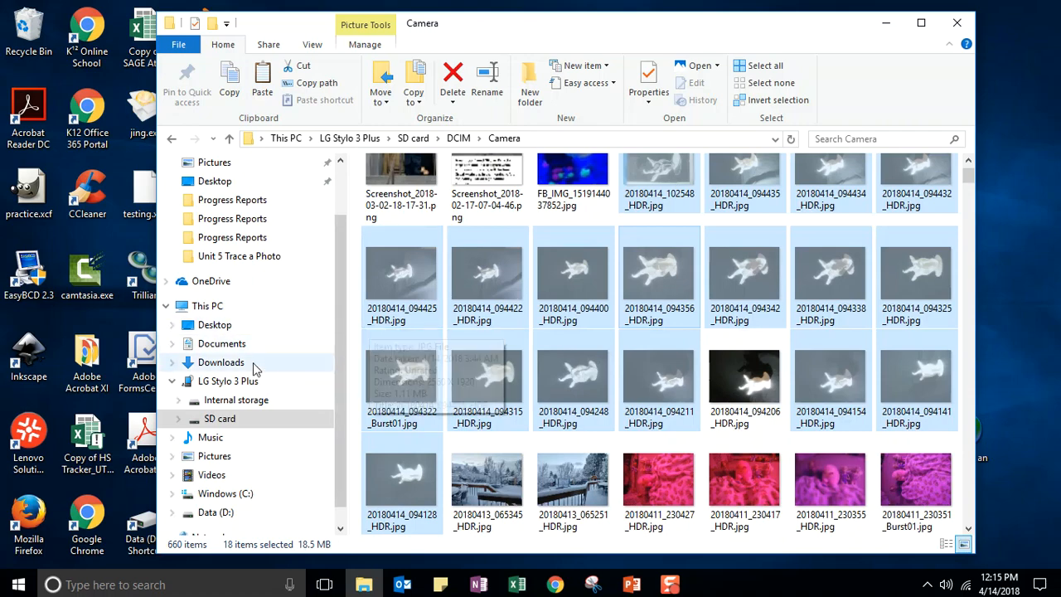
- Create and open a new 'Chiaroscuro Photos' folder in Pictures > Fine Art > 2017-18
left_click(210, 463)
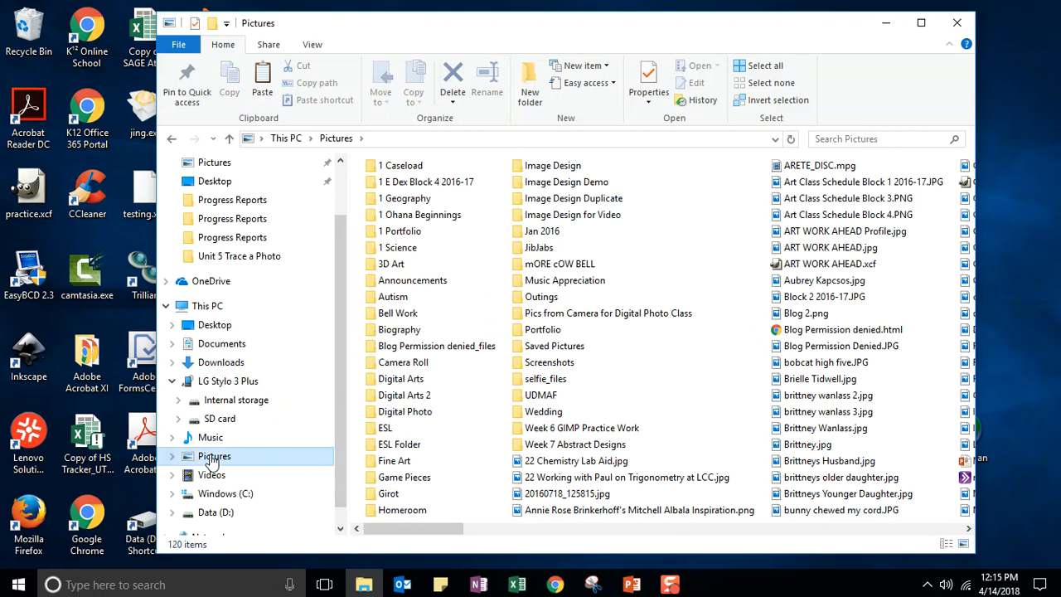
double_click(395, 461)
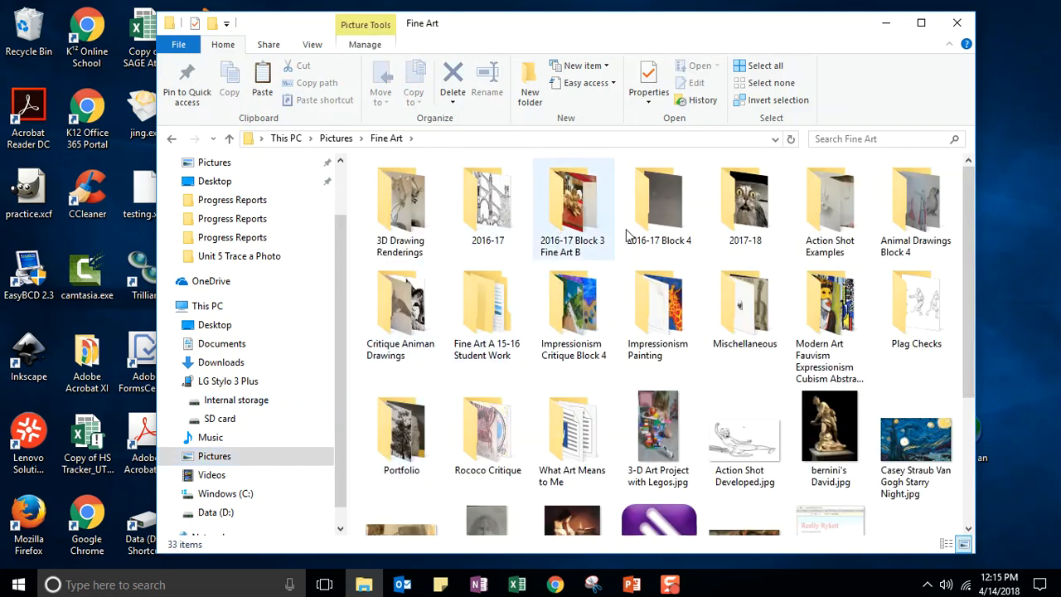
double_click(739, 214)
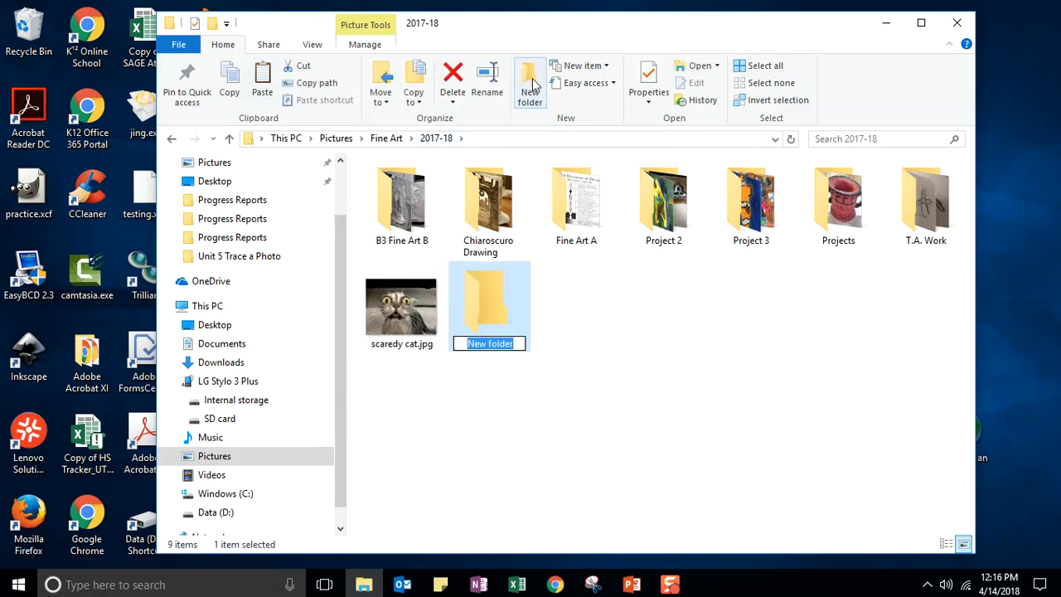
type("C")
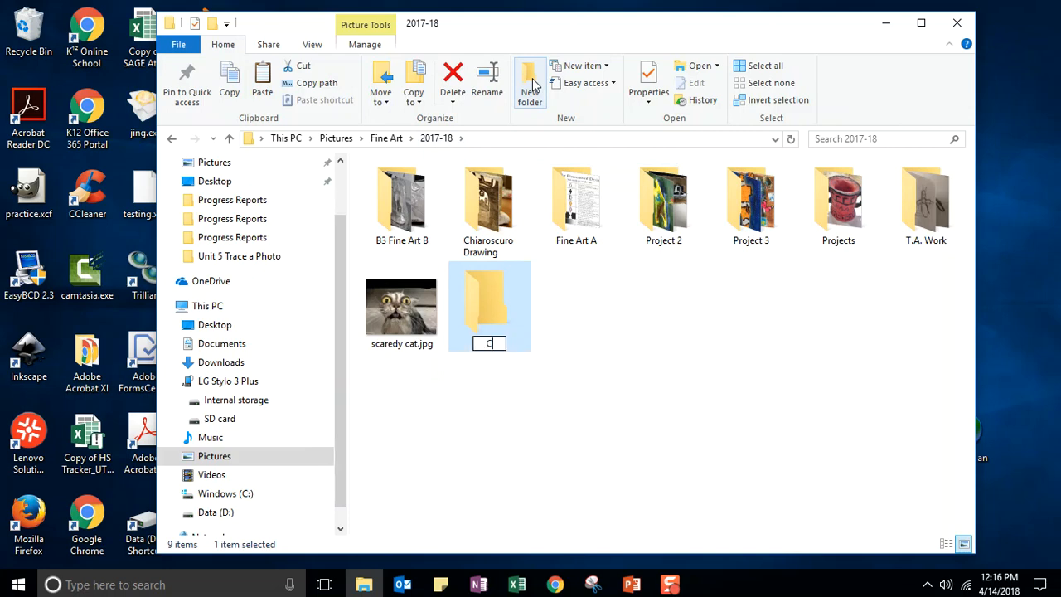
type("hiaroscuro Photos")
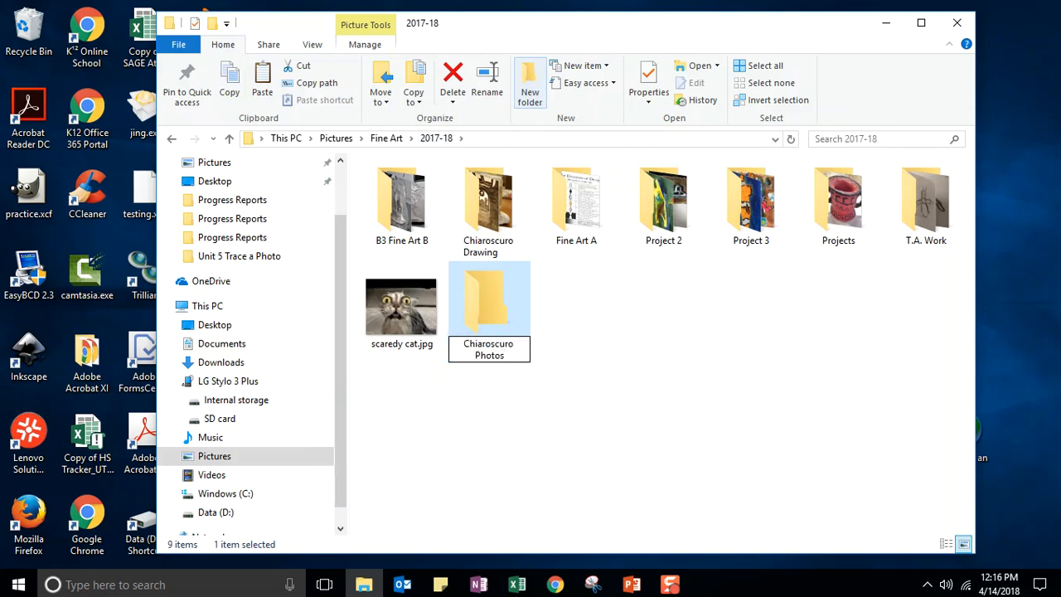
key("Return")
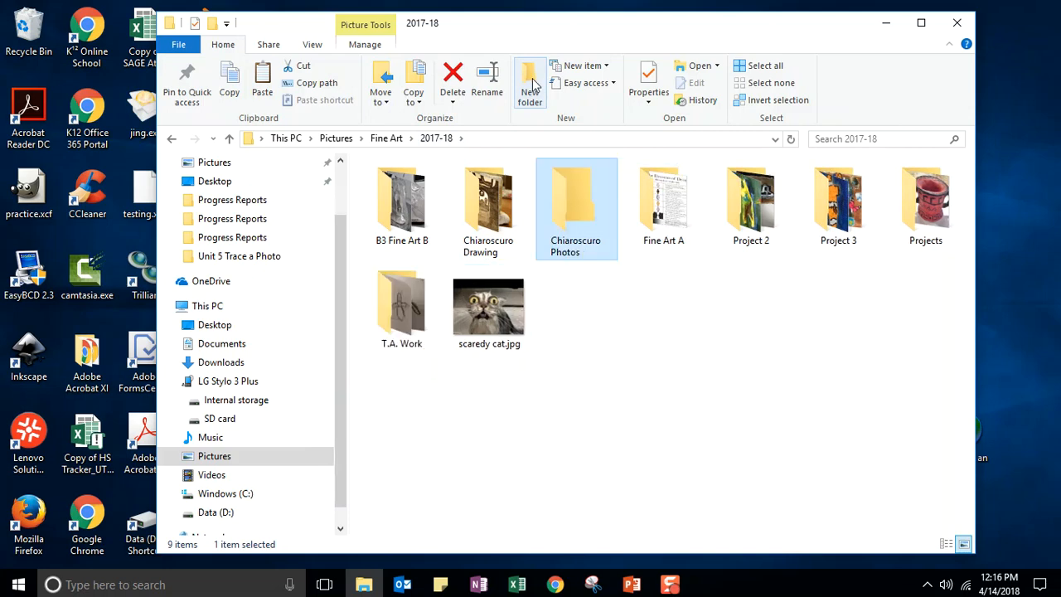
double_click(576, 206)
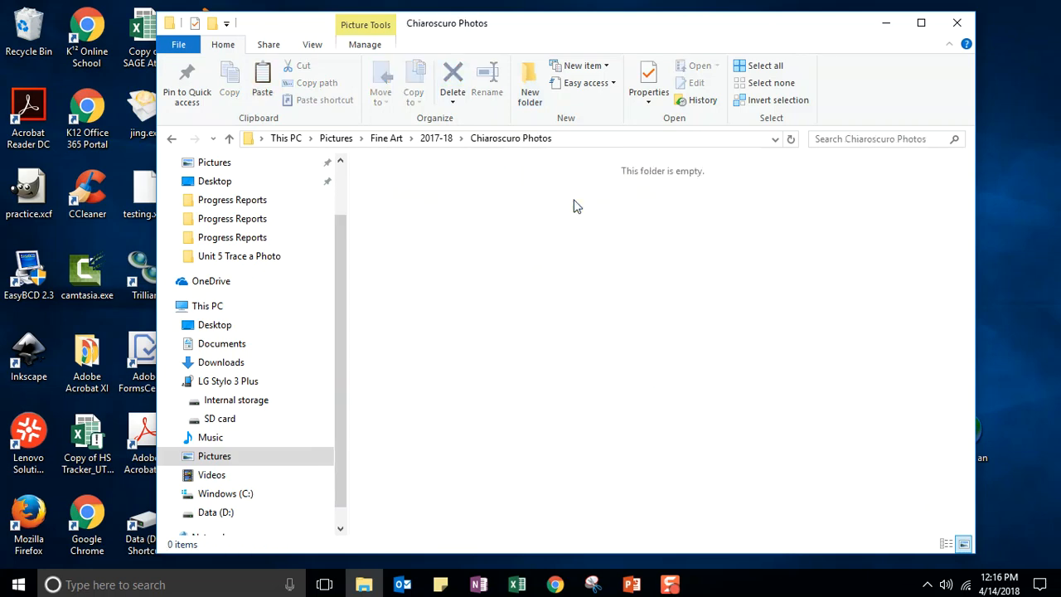
- Paste the 18 cut sculpture photos into Chiaroscuro Photos, then return to the phone drive
right_click(455, 240)
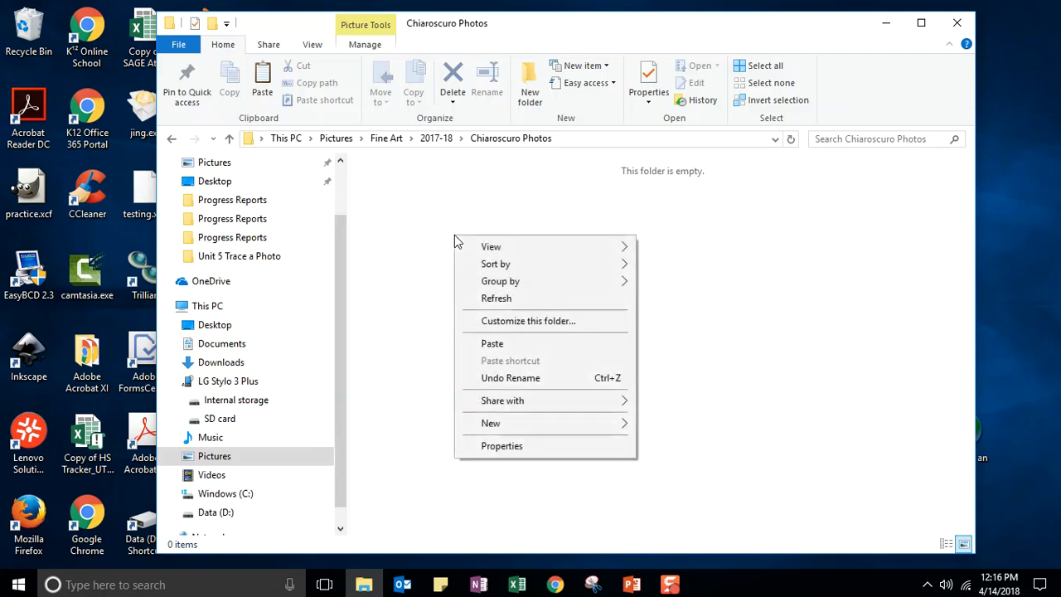
left_click(492, 343)
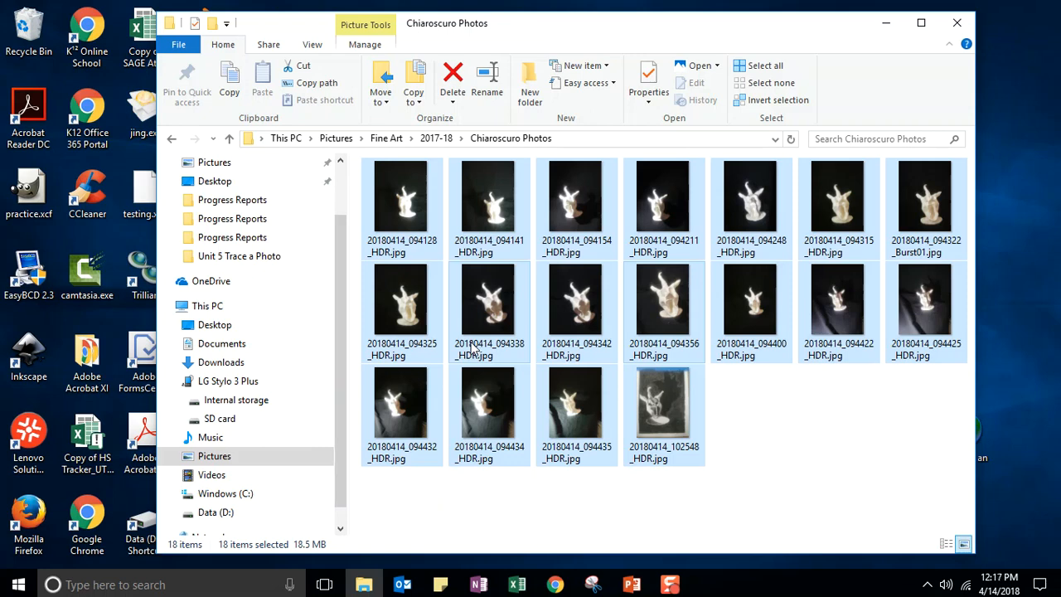
left_click_drag(343, 305, 343, 352)
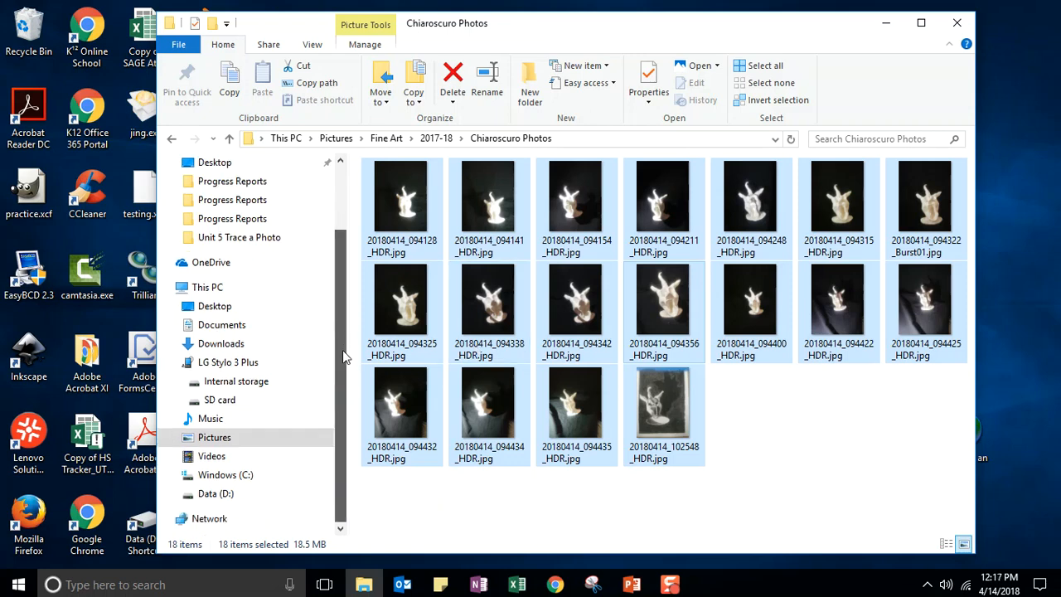
right_click(220, 365)
- Open the phone drive, check the hidden tray icons, then start a fresh File Explorer window
left_click(190, 355)
left_click(193, 363)
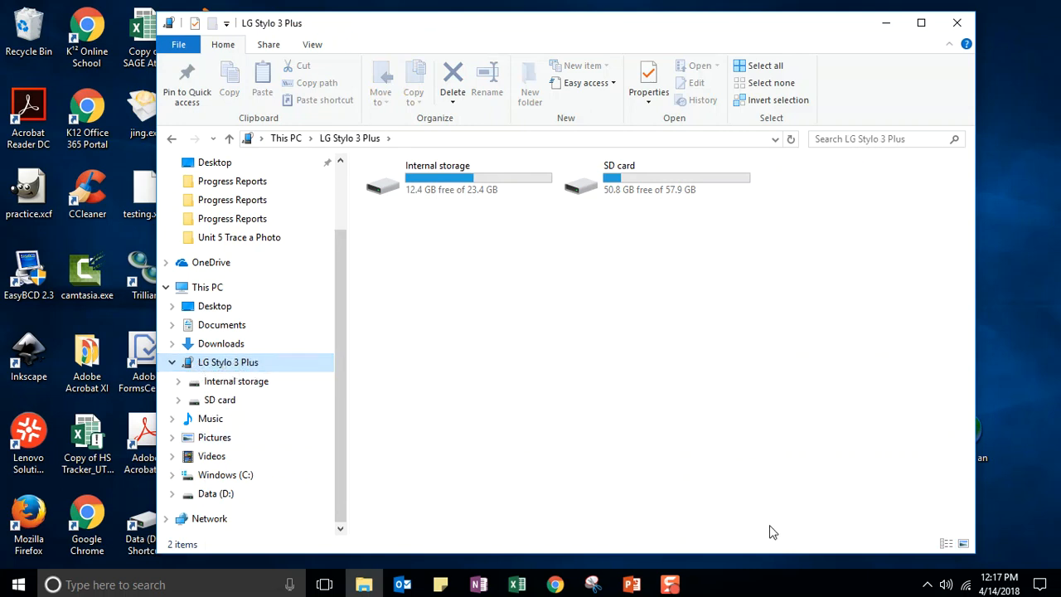
left_click(928, 585)
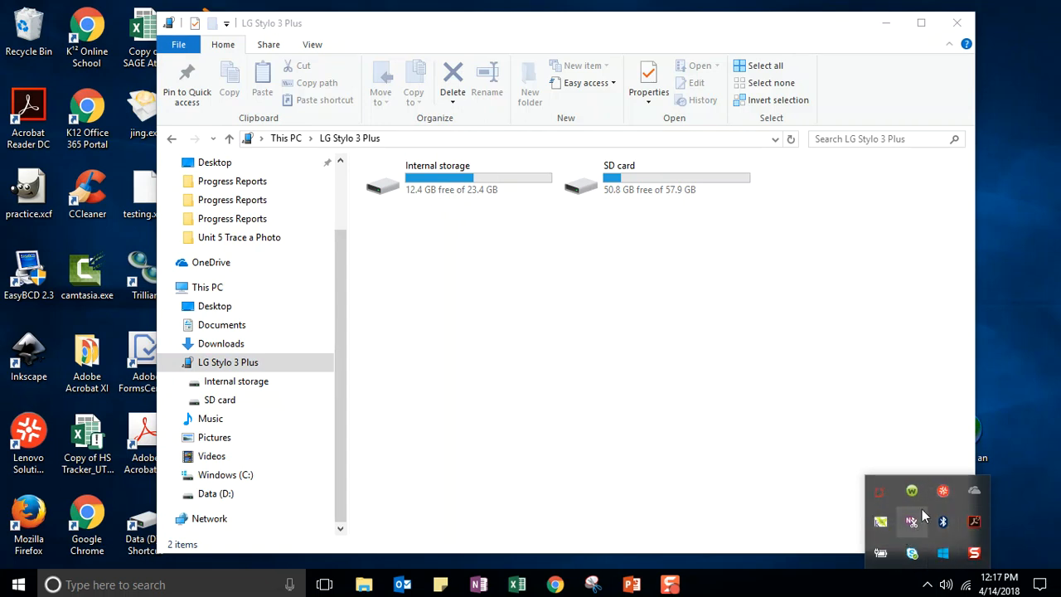
left_click(836, 589)
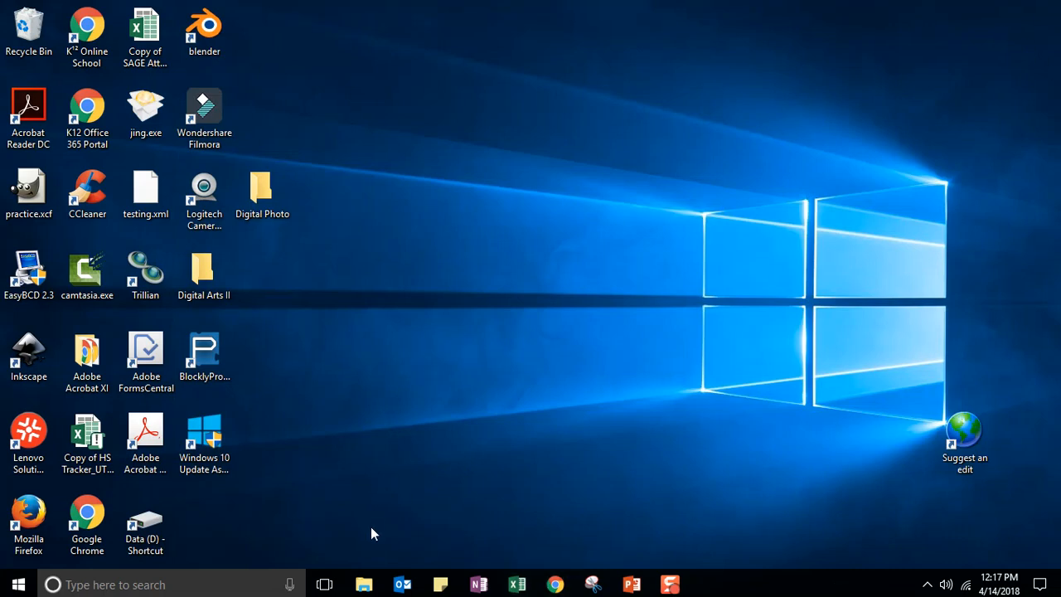
left_click(370, 585)
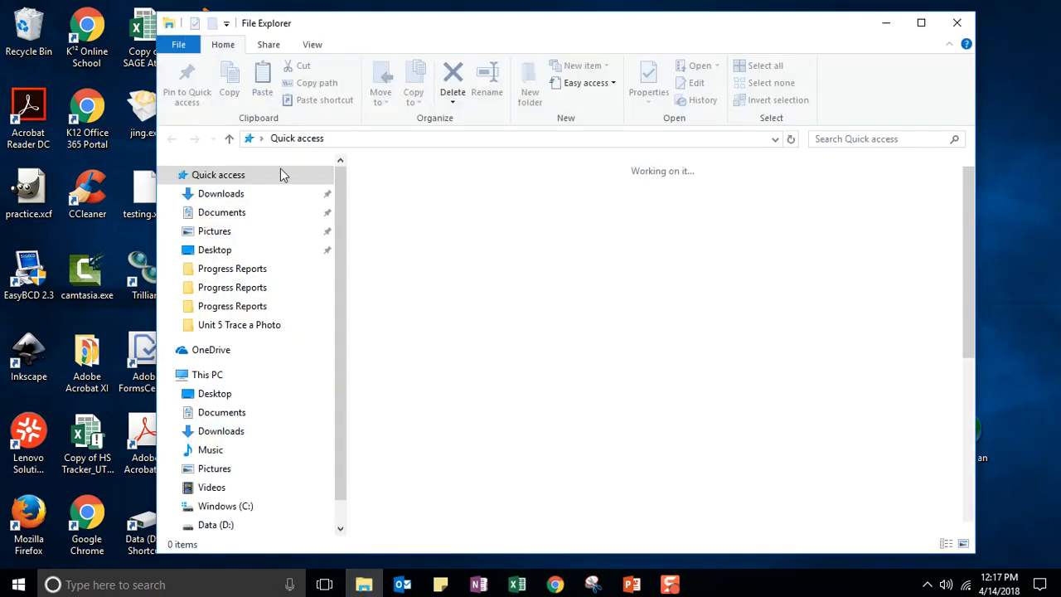
- Browse to Pictures > Fine Art > 2017-18 > Chiaroscuro Photos and open 20180414_094128_HDR.jpg in Photos
scroll(341, 316, "down", 1)
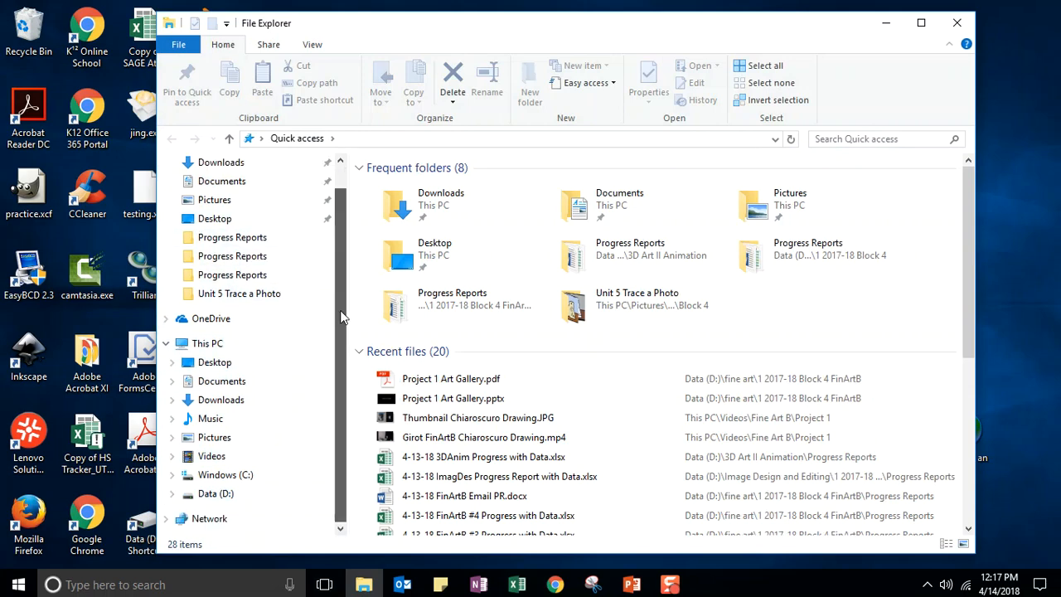
left_click(207, 437)
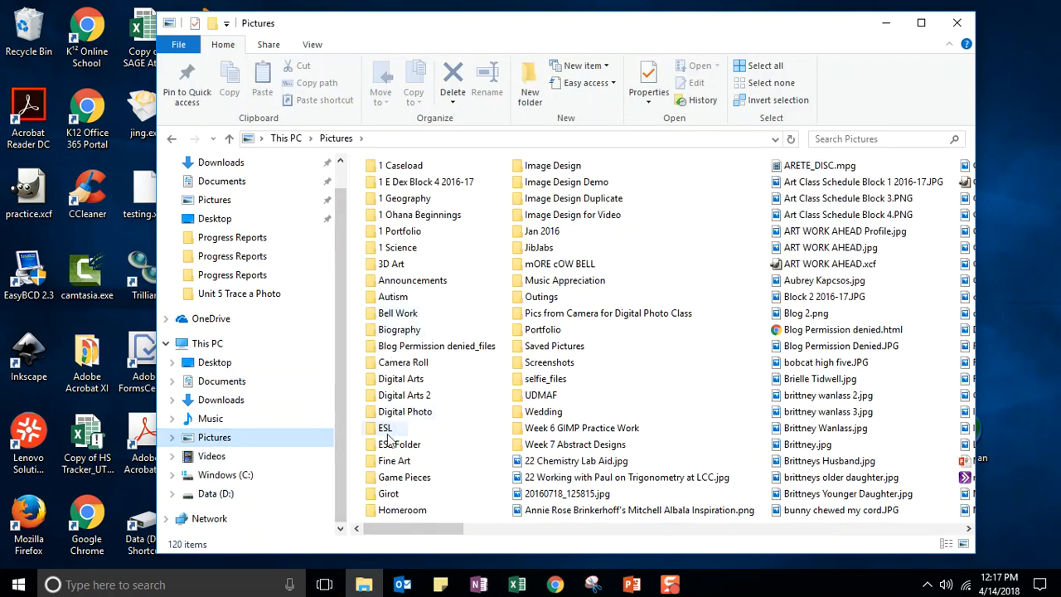
double_click(393, 460)
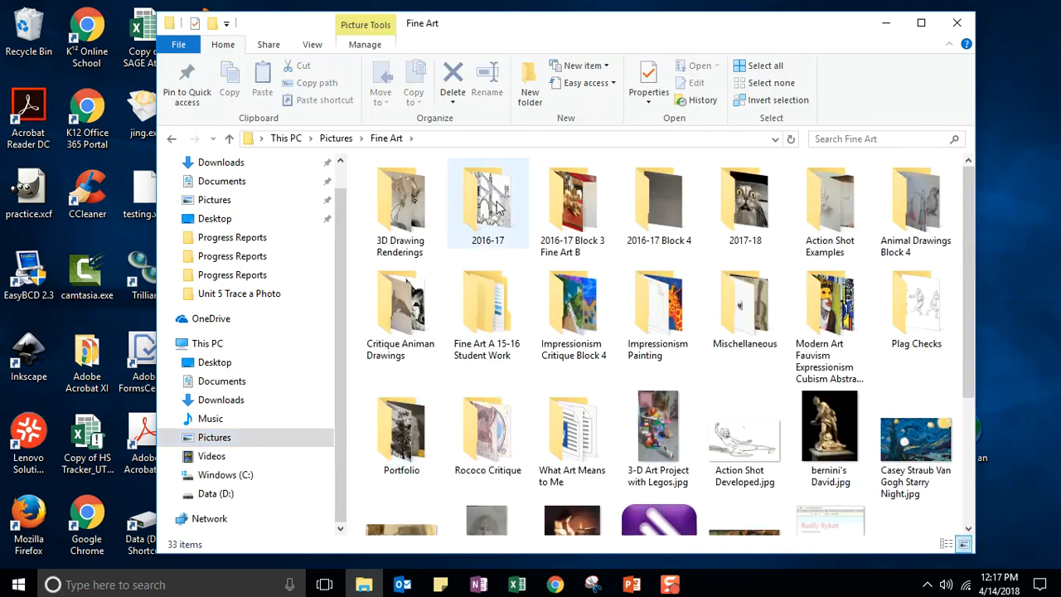
double_click(744, 204)
double_click(576, 248)
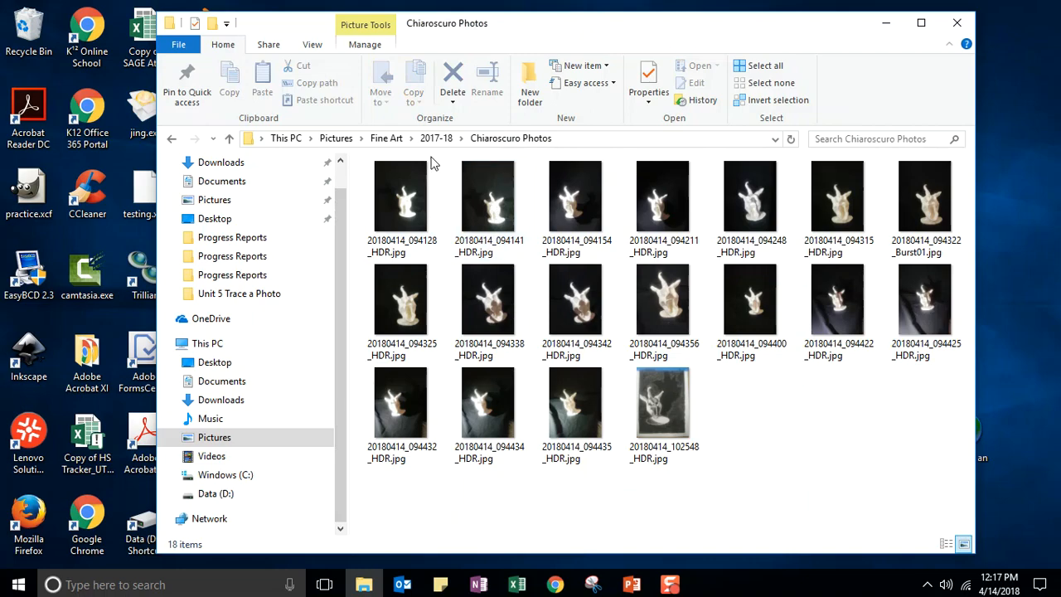
left_click(406, 201)
double_click(406, 201)
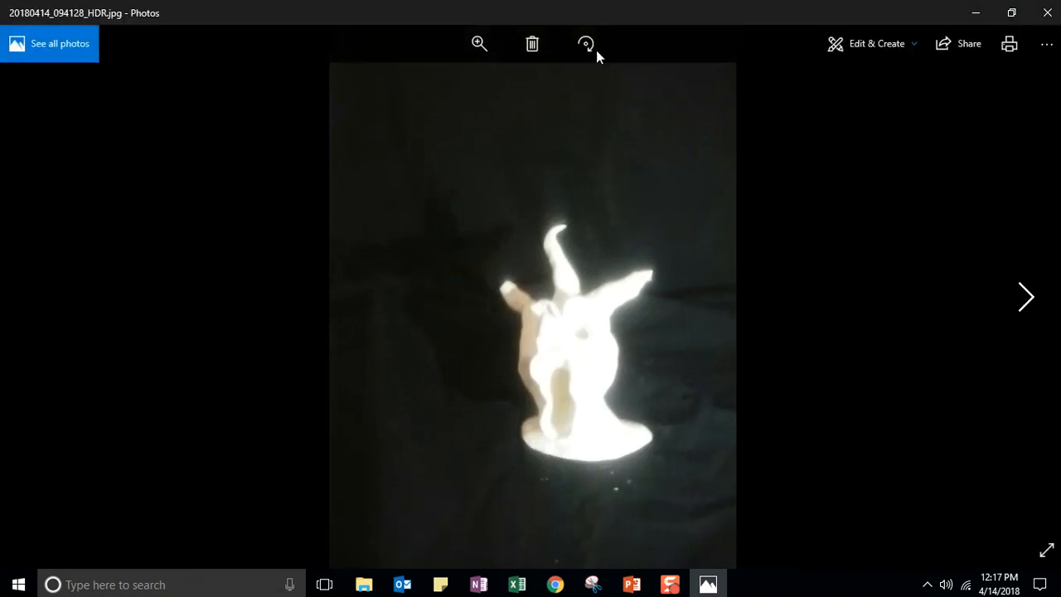
- Delete the first four sculpture shots: 094128, 094141, 094154 and 094211
left_click(537, 43)
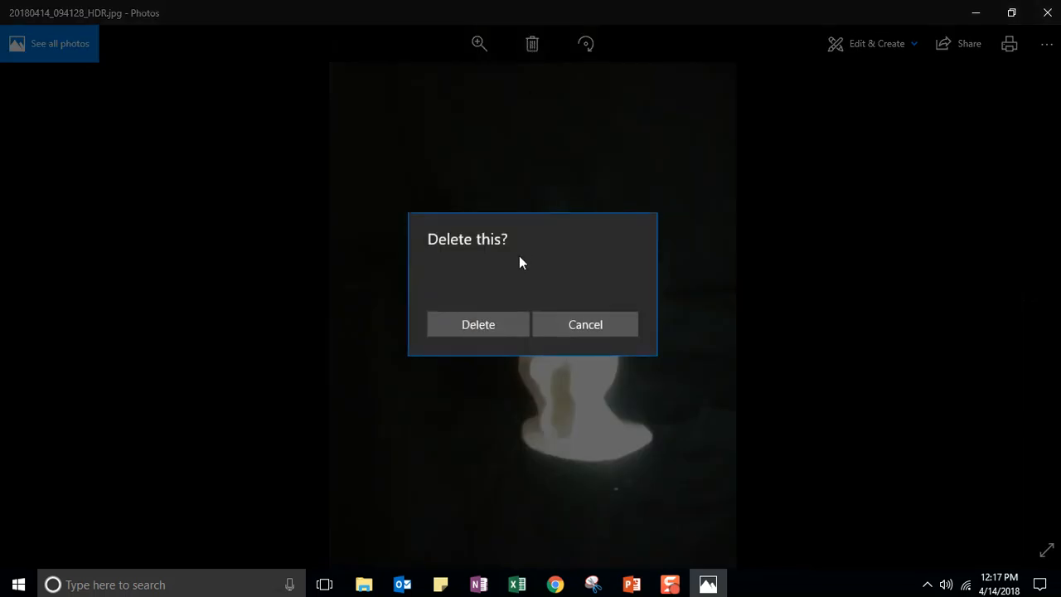
left_click(460, 321)
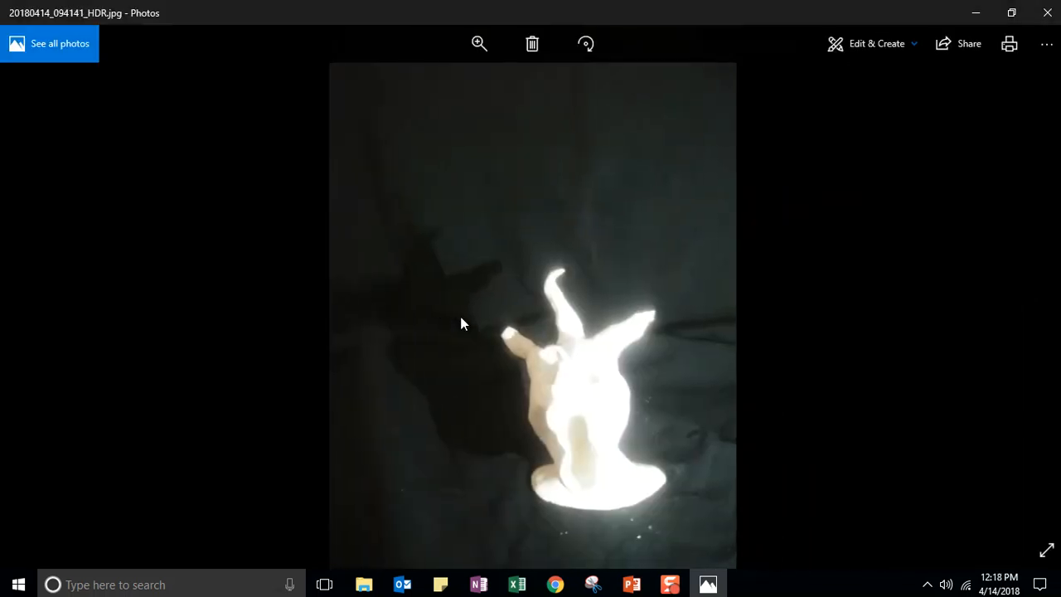
left_click(532, 43)
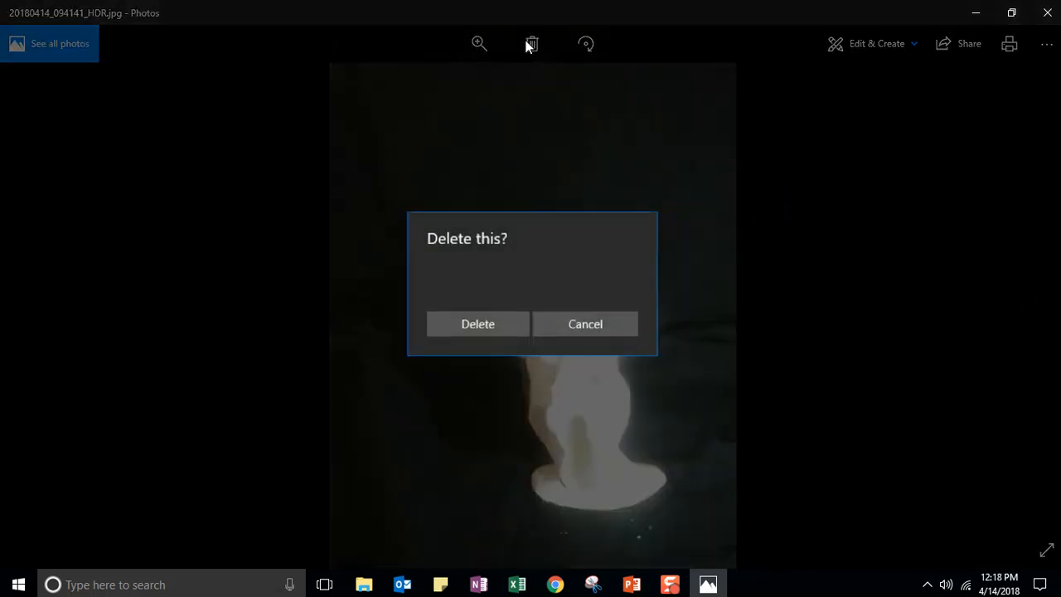
left_click(481, 325)
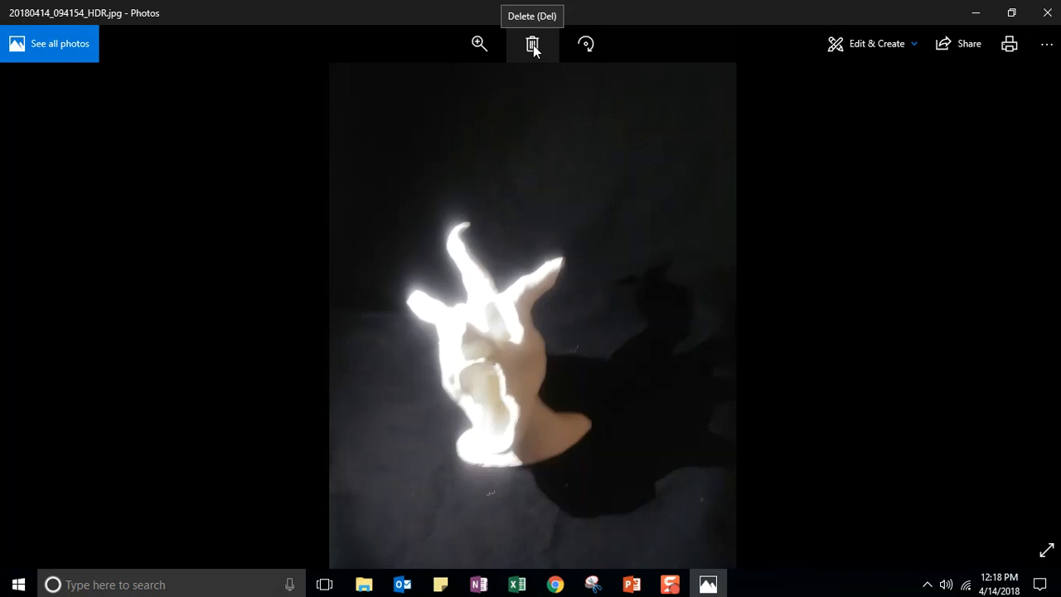
left_click(534, 45)
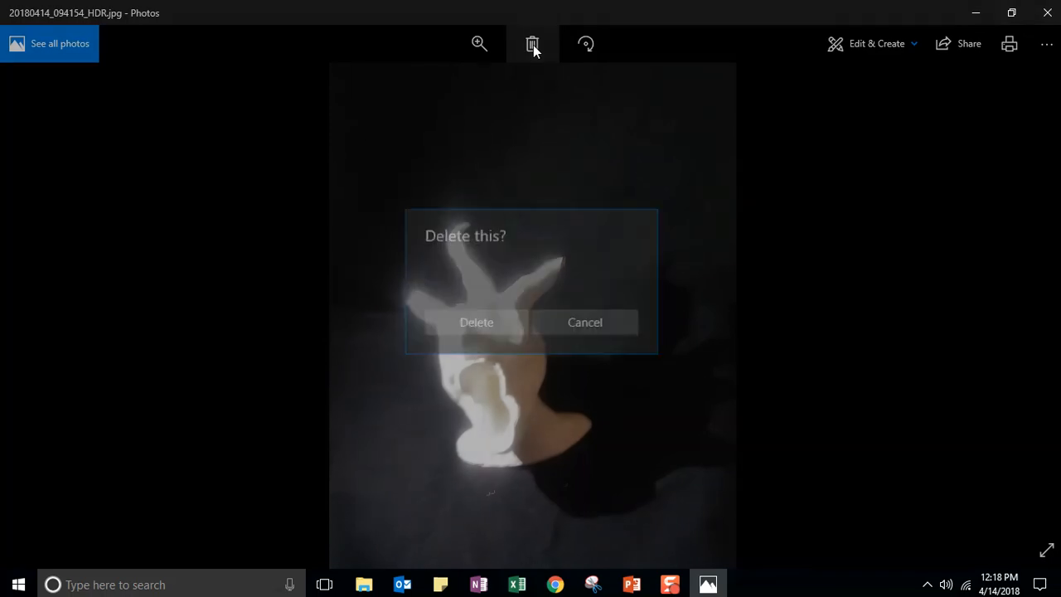
left_click(475, 326)
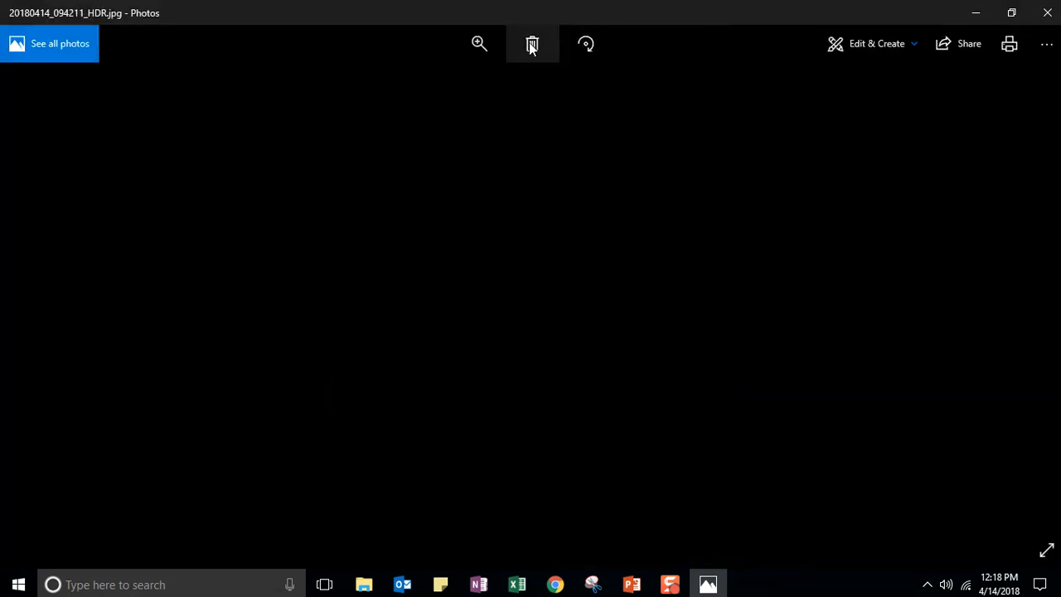
left_click(531, 46)
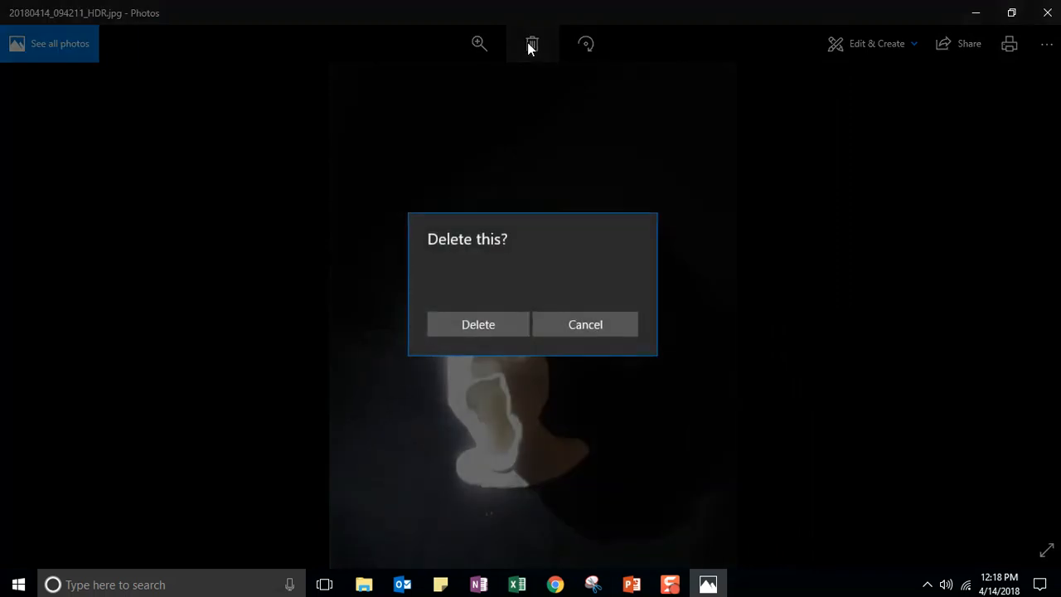
left_click(474, 330)
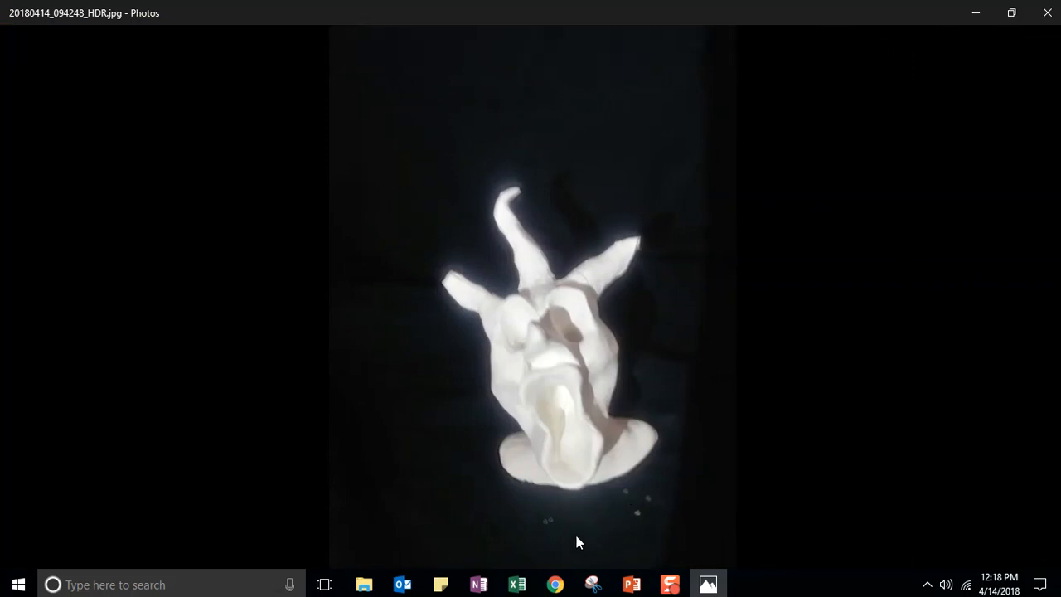
- Restore the Photos viewer from full screen to a window, then move and enlarge it
left_click(1012, 13)
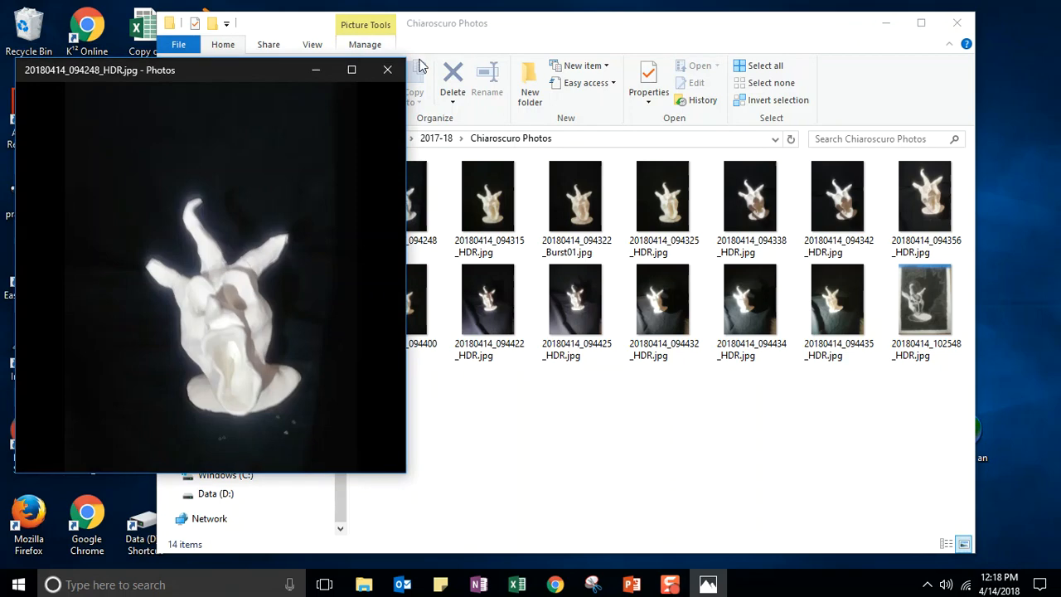
left_click_drag(221, 75, 535, 24)
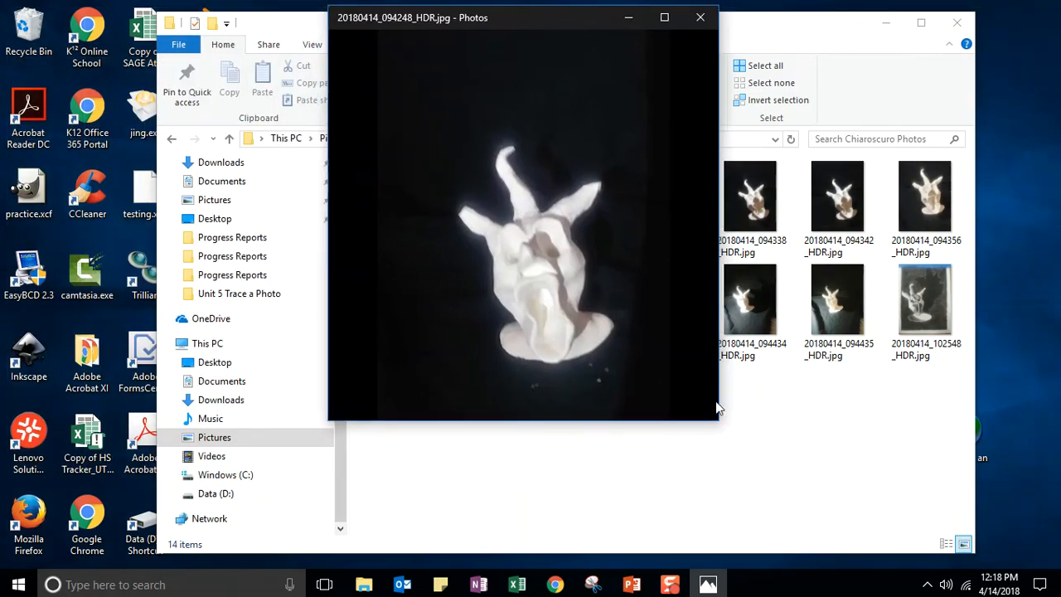
left_click_drag(718, 421, 928, 546)
- Delete photos 094315, 094325, 094248 and the Burst01 shot
left_click(888, 289)
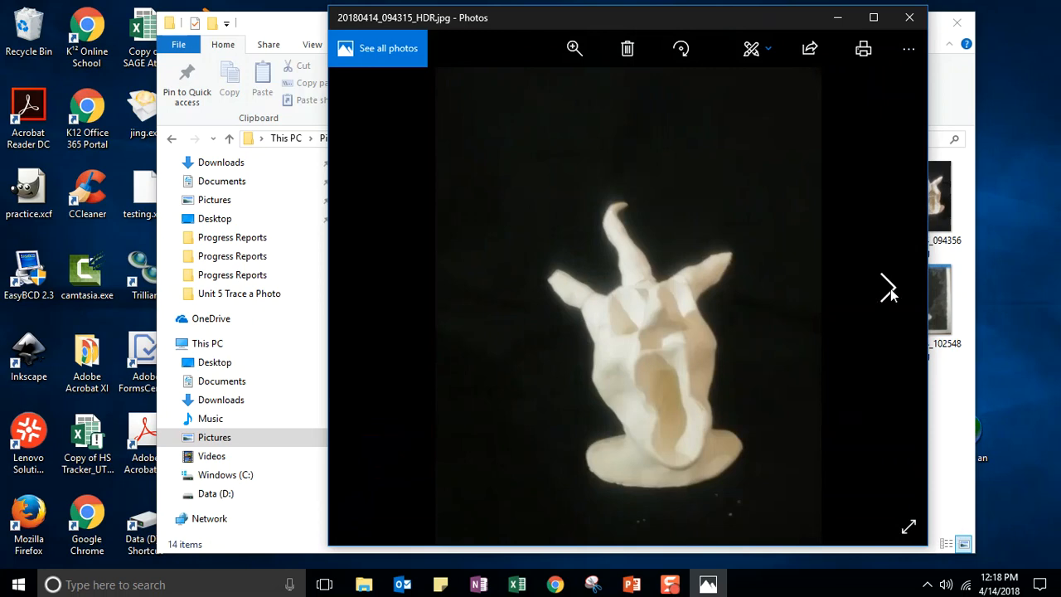
left_click(627, 48)
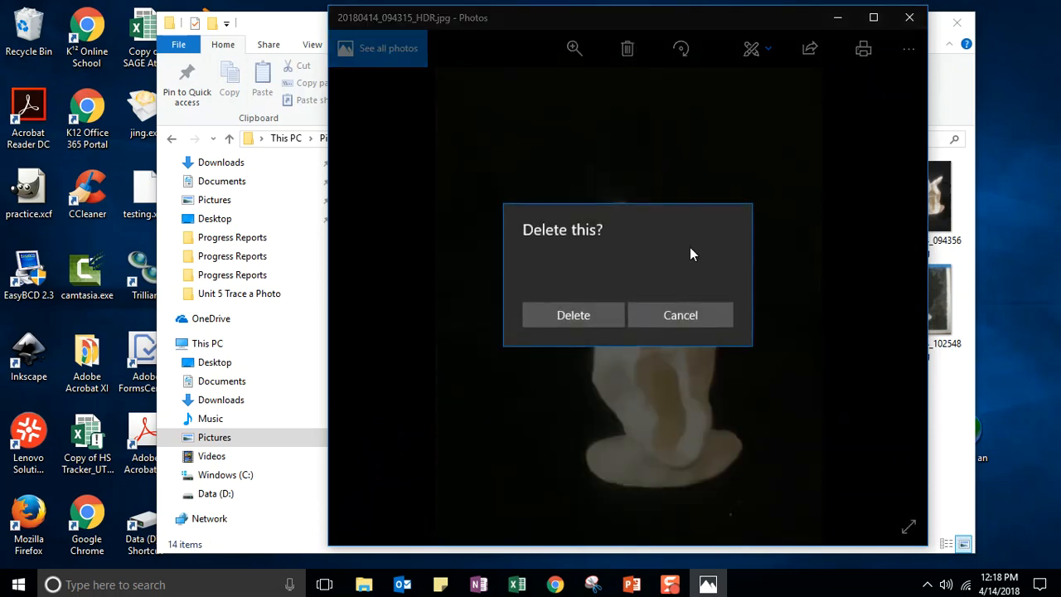
left_click(548, 315)
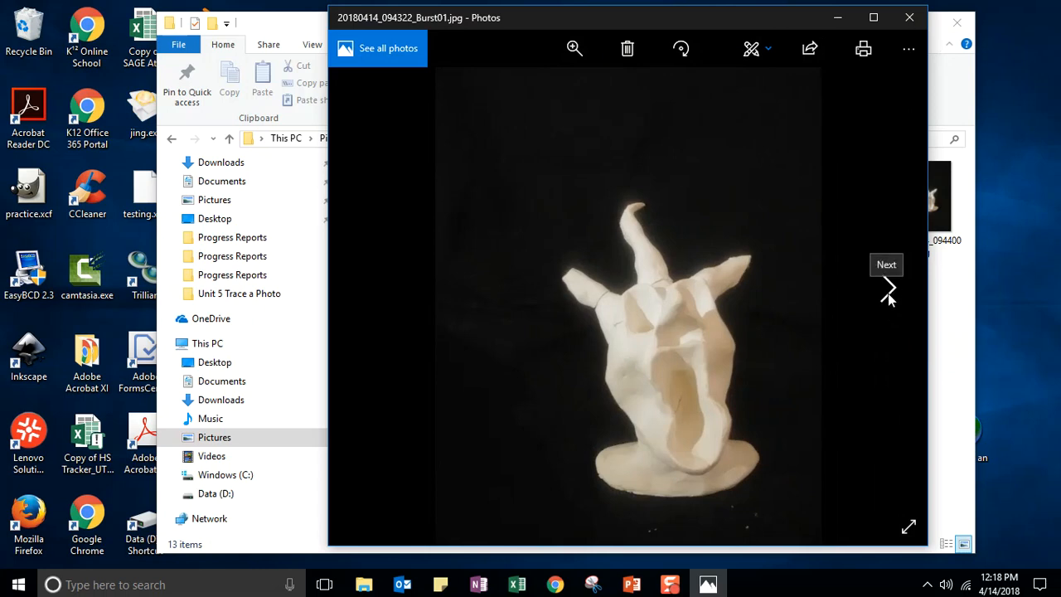
left_click(885, 285)
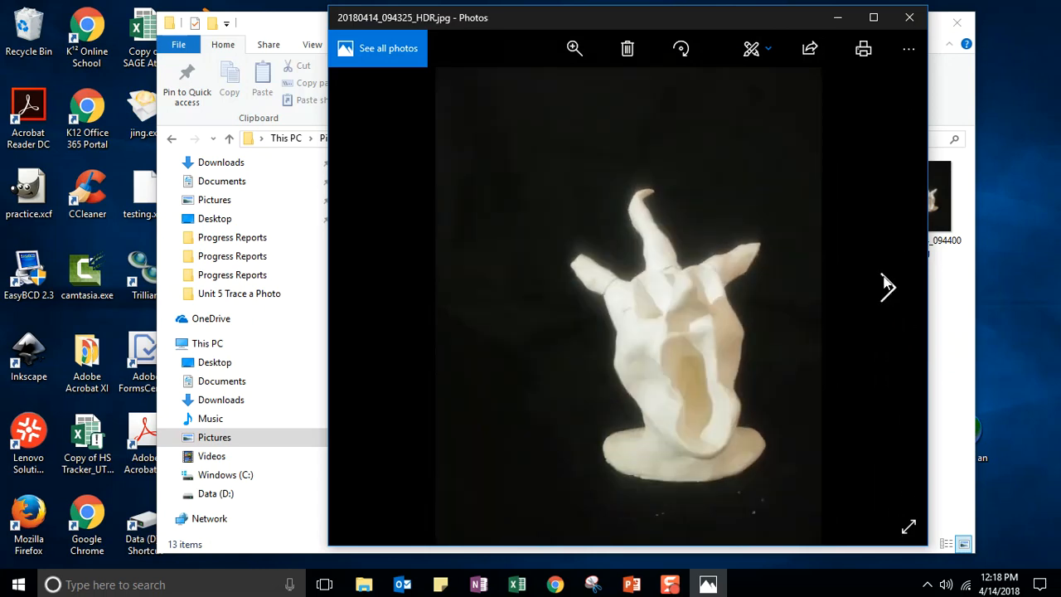
left_click(628, 49)
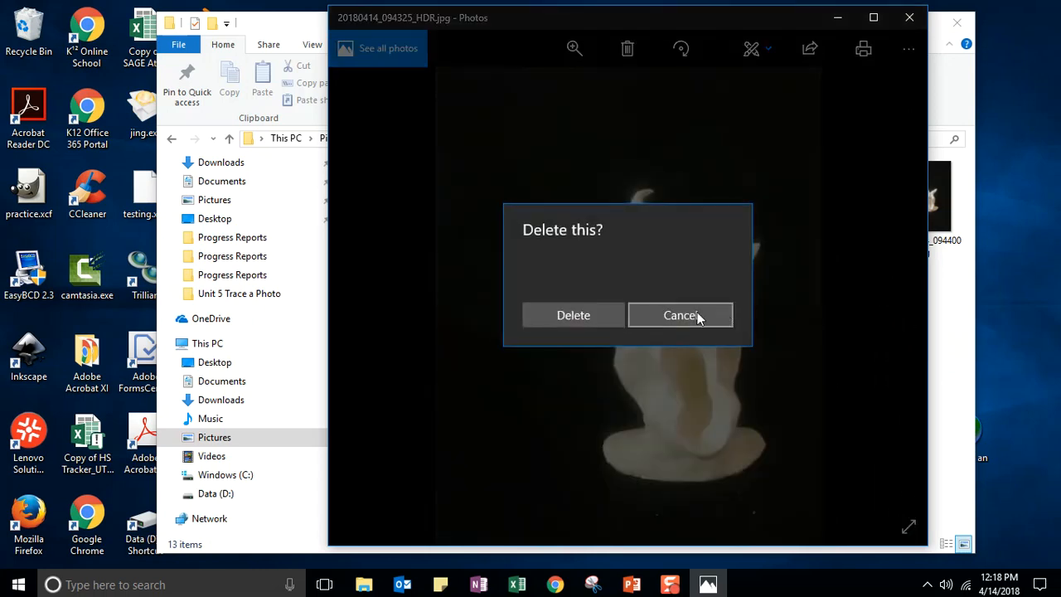
left_click(543, 320)
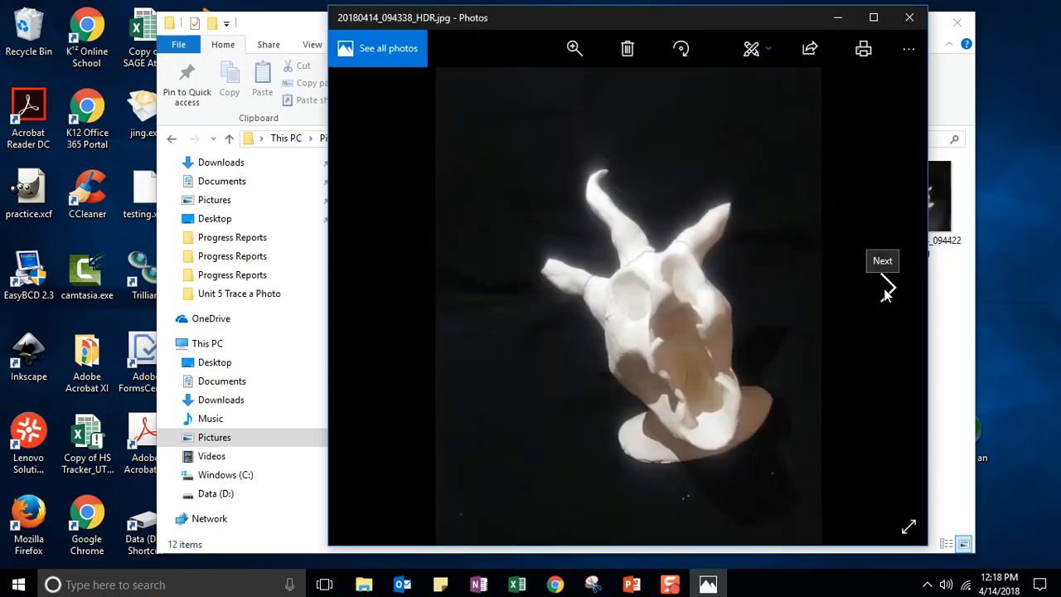
left_click(371, 289)
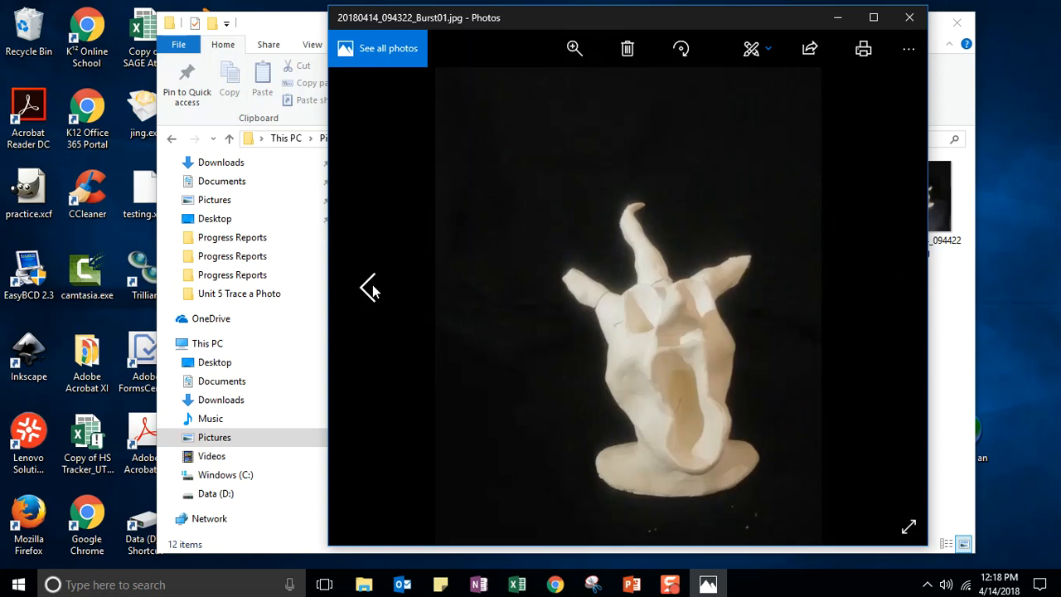
left_click(370, 288)
left_click(628, 48)
left_click(572, 313)
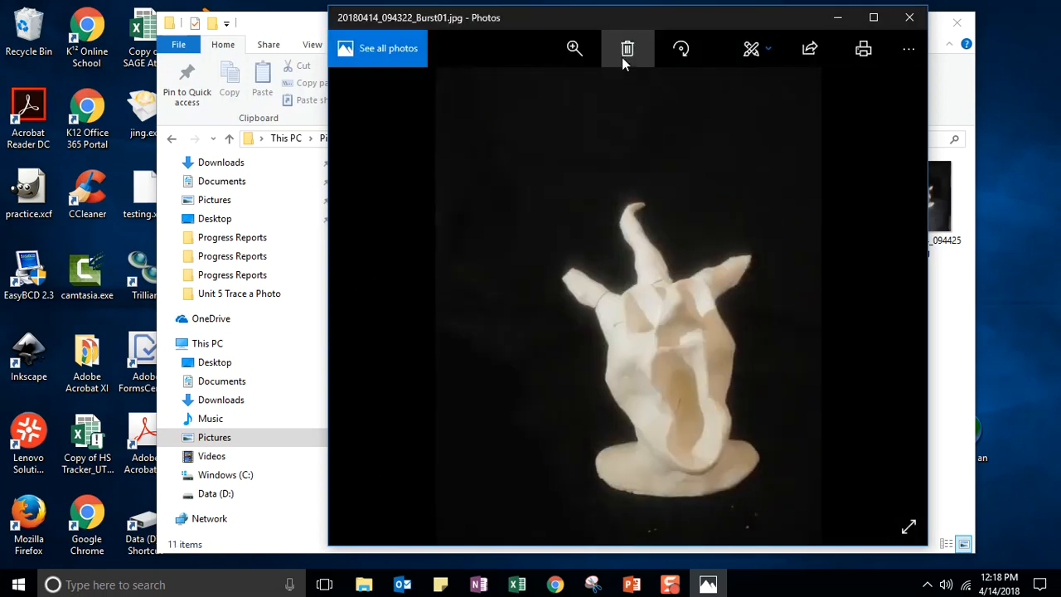
left_click(628, 51)
left_click(545, 315)
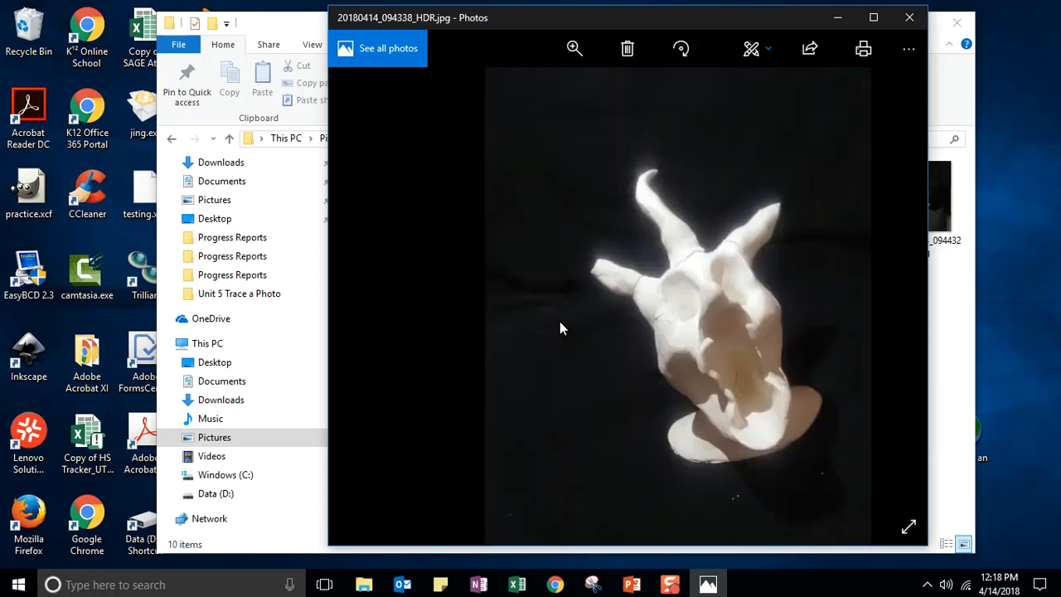
- Delete 094342 and 094356, then zoom in on 094400 and delete it too
left_click(886, 290)
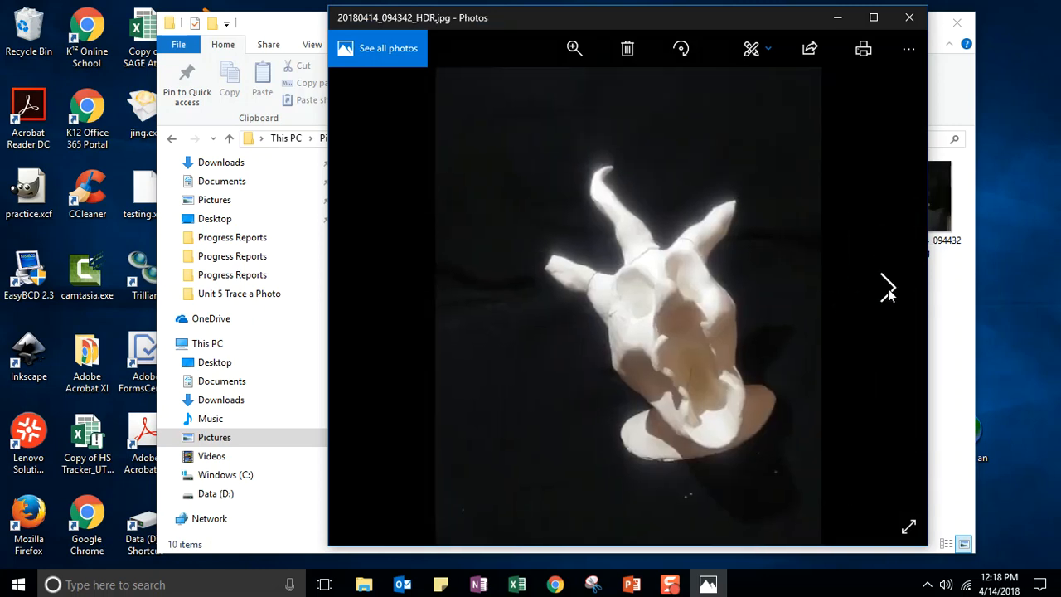
left_click(628, 48)
left_click(563, 310)
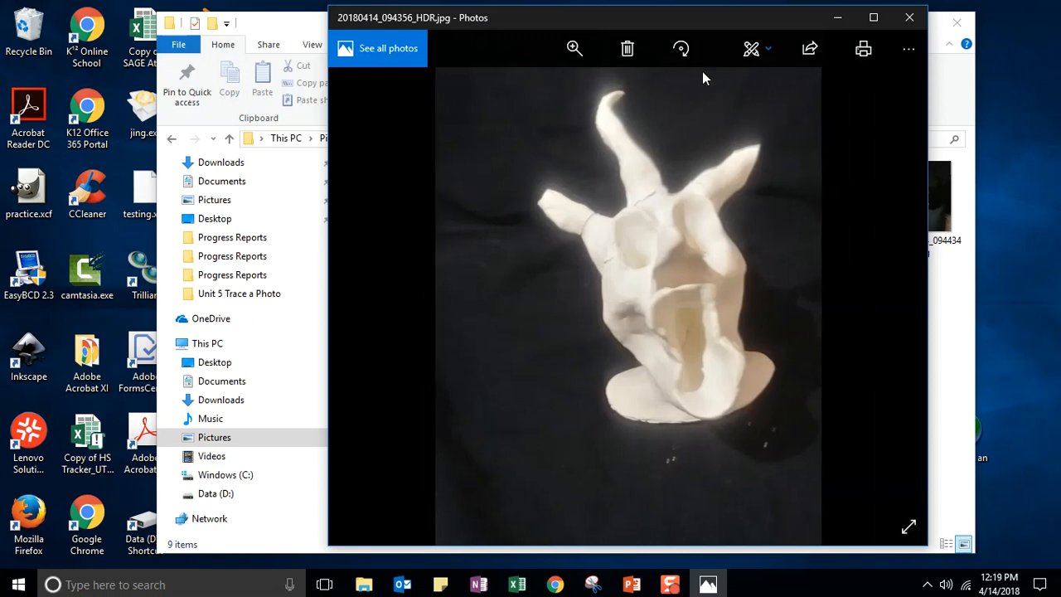
left_click(628, 48)
left_click(572, 317)
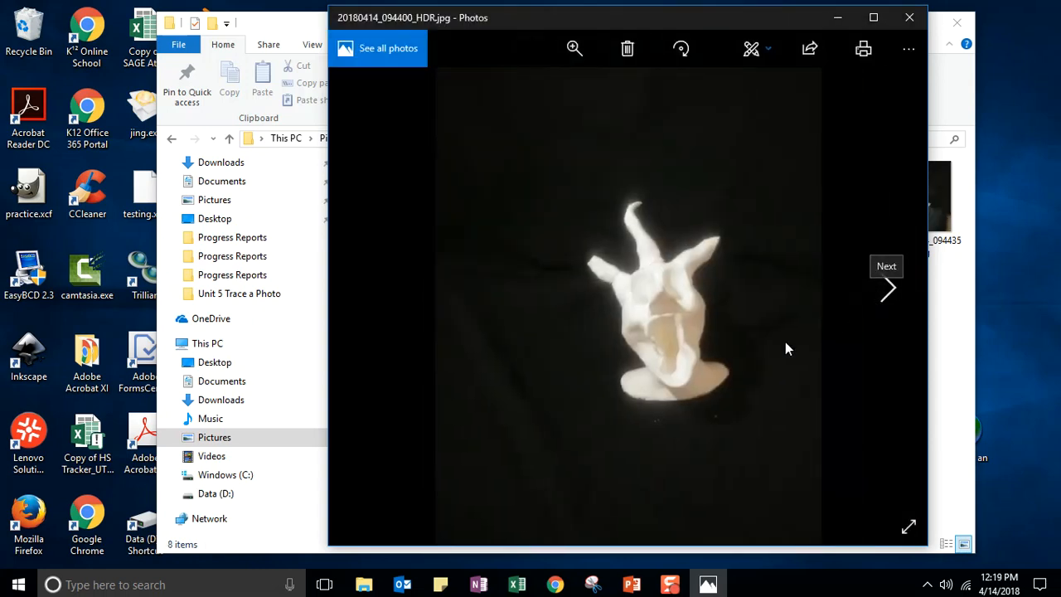
left_click(596, 63)
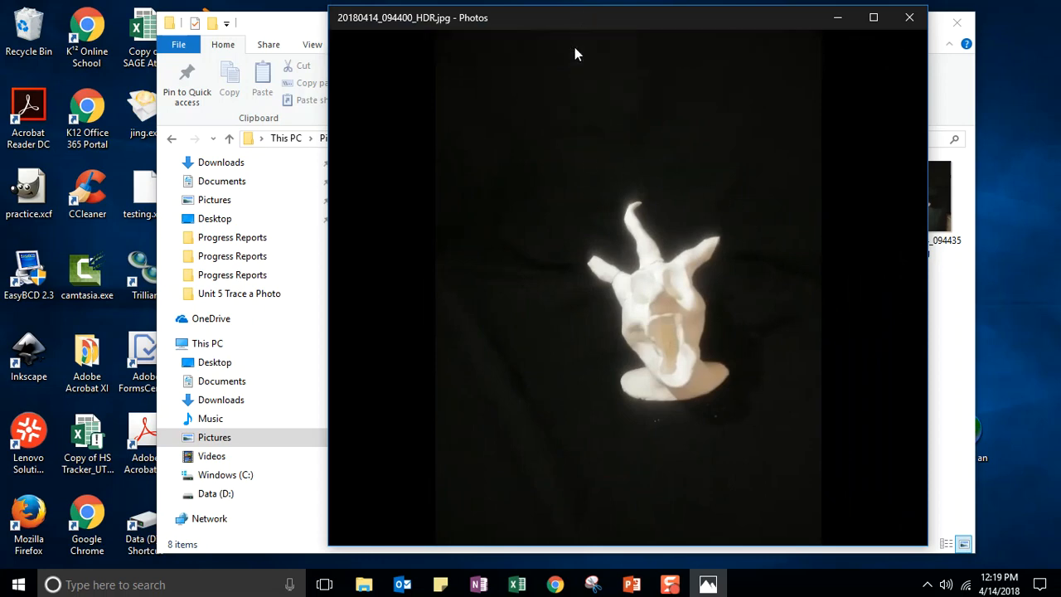
left_click(572, 50)
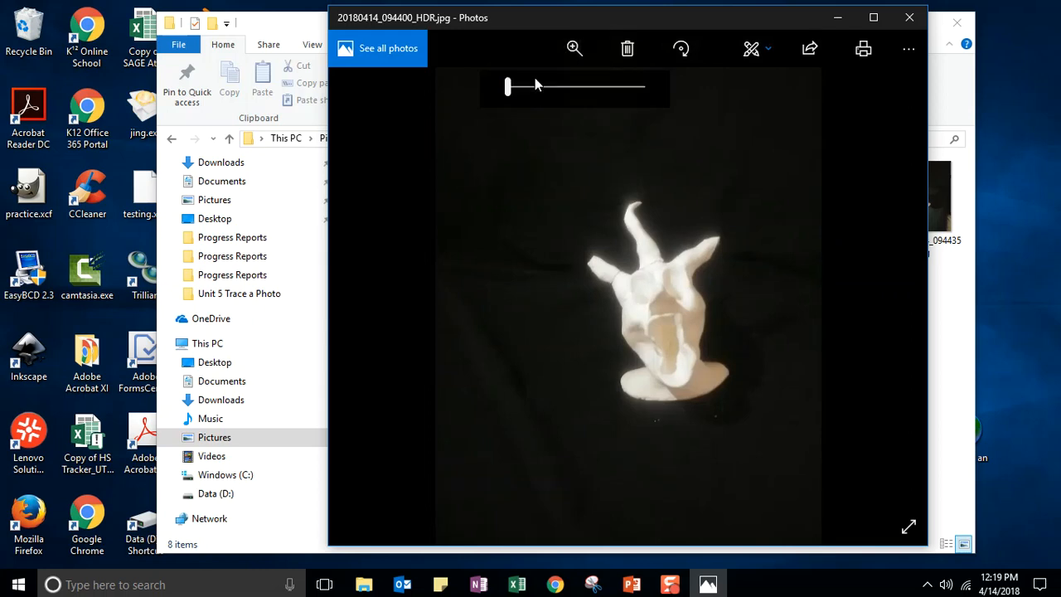
mouse_move(506, 86)
left_mouse_down()
mouse_move(531, 85)
mouse_move(490, 90)
left_mouse_up()
left_click(628, 48)
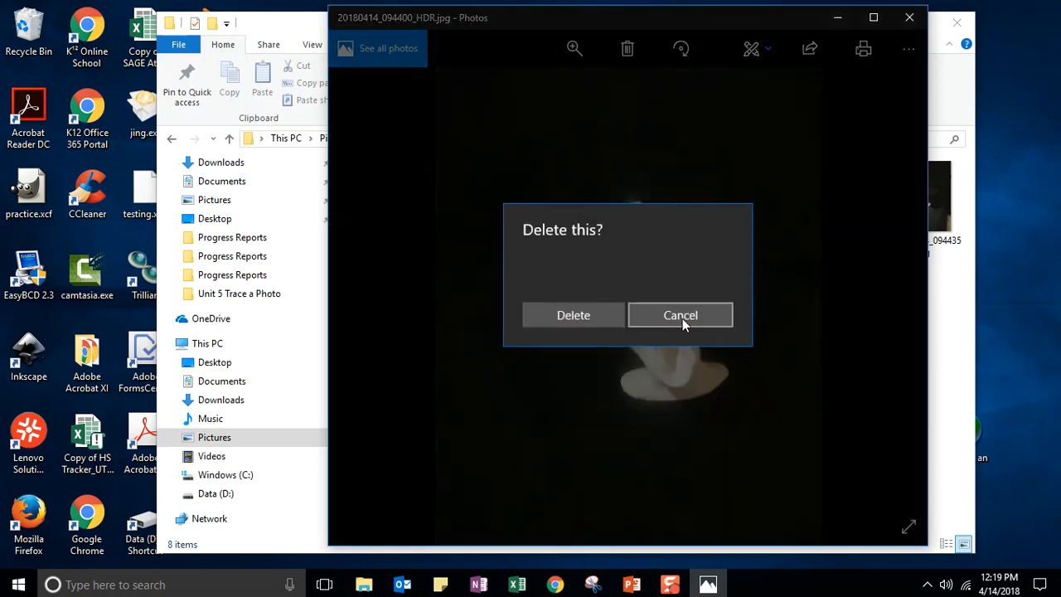
left_click(583, 322)
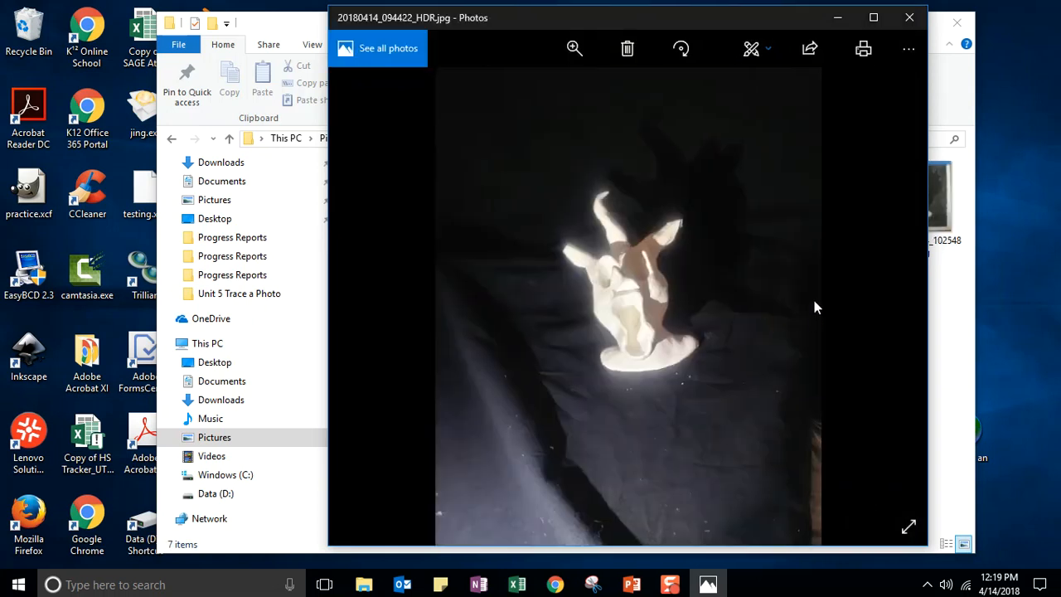
- Zoom and pan to inspect the bust, then delete photo 20180414_094422_HDR
left_click(572, 49)
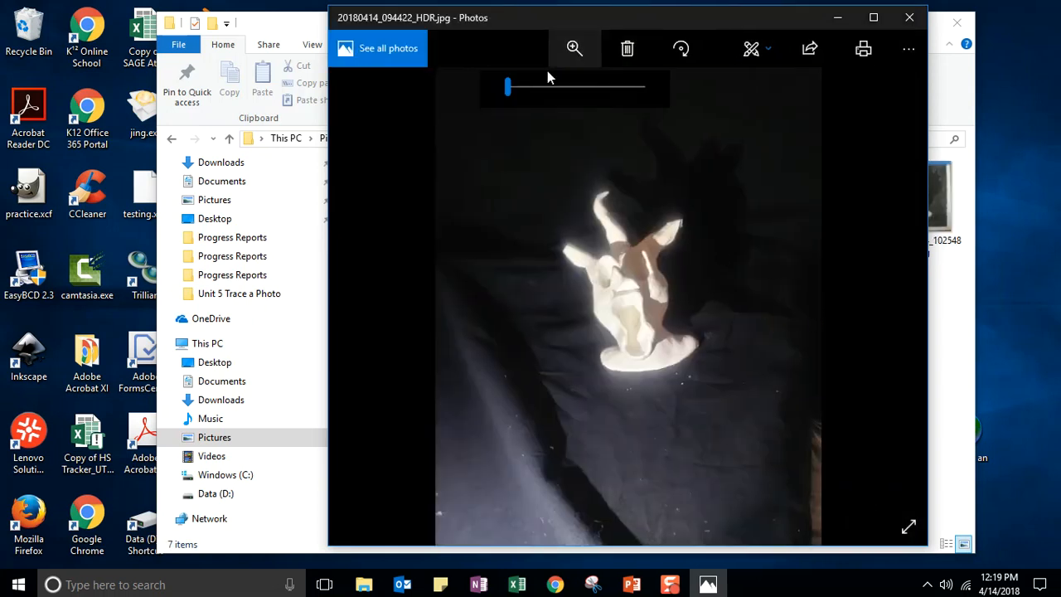
left_click_drag(507, 86, 516, 89)
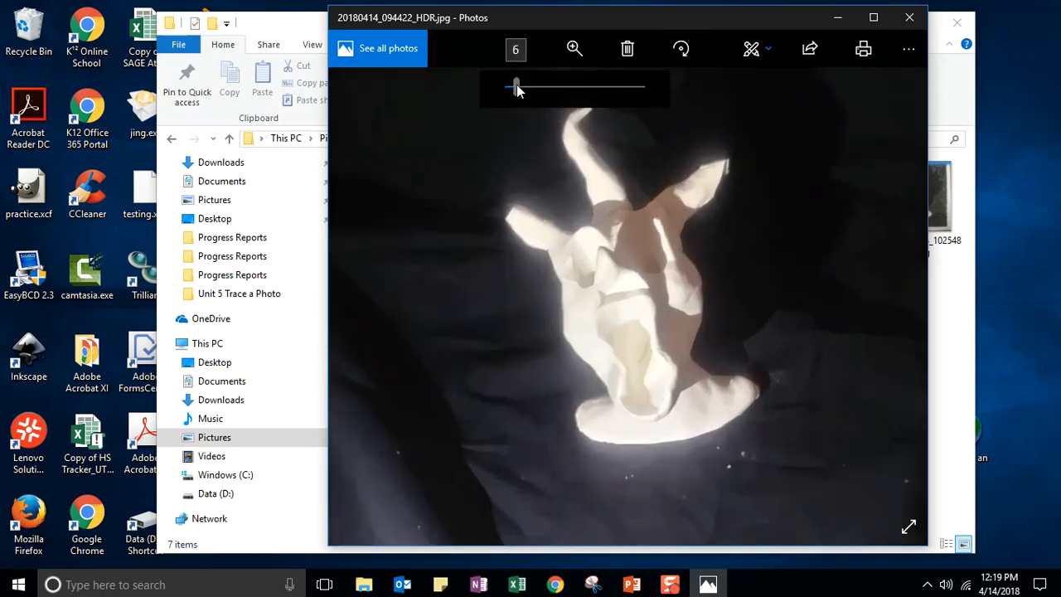
left_click_drag(804, 196, 726, 286)
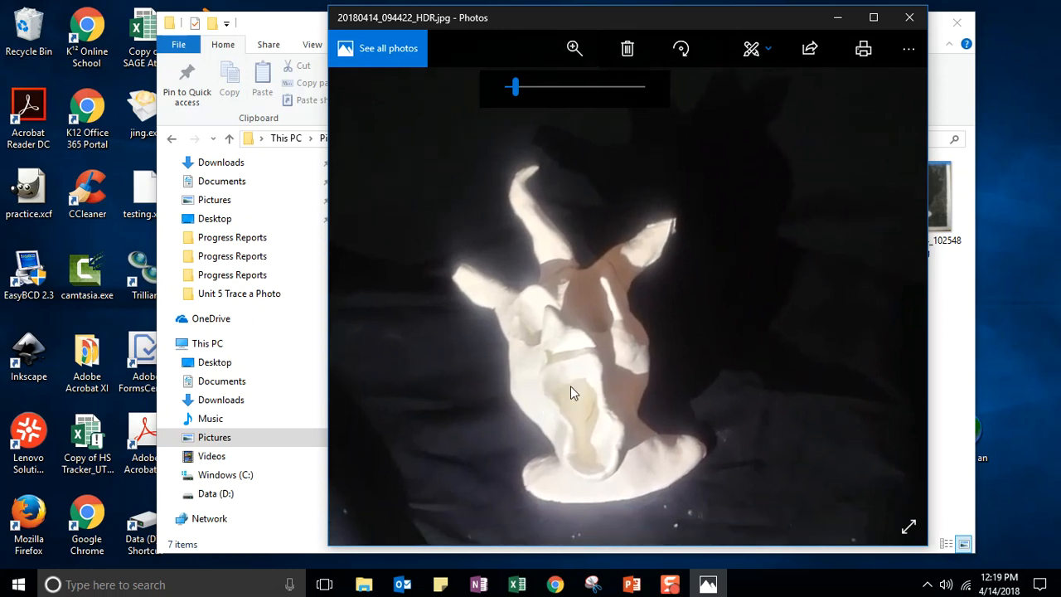
left_click(555, 61)
left_click(572, 46)
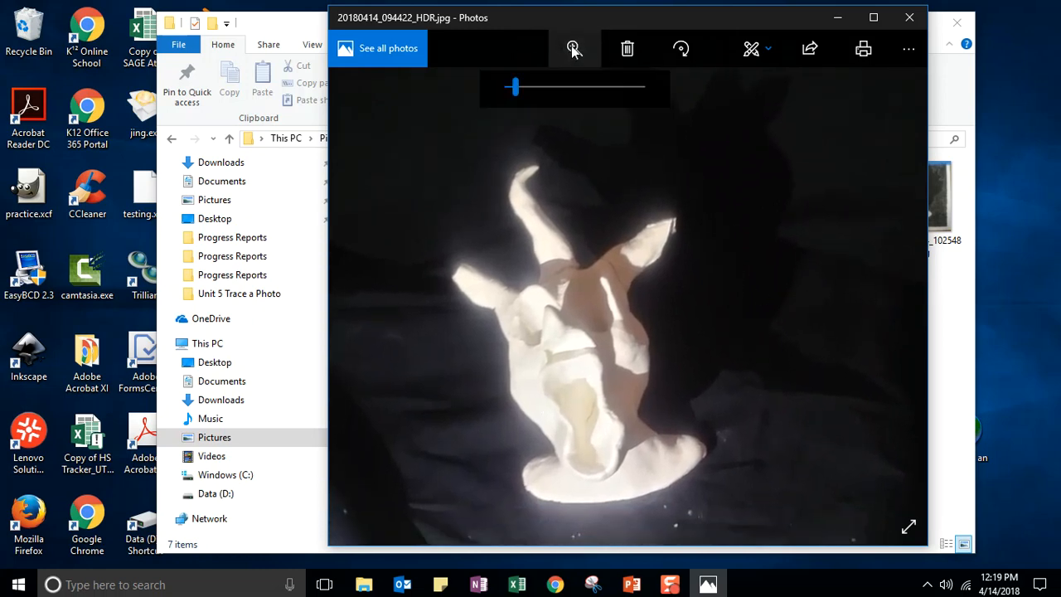
left_click_drag(516, 84, 501, 87)
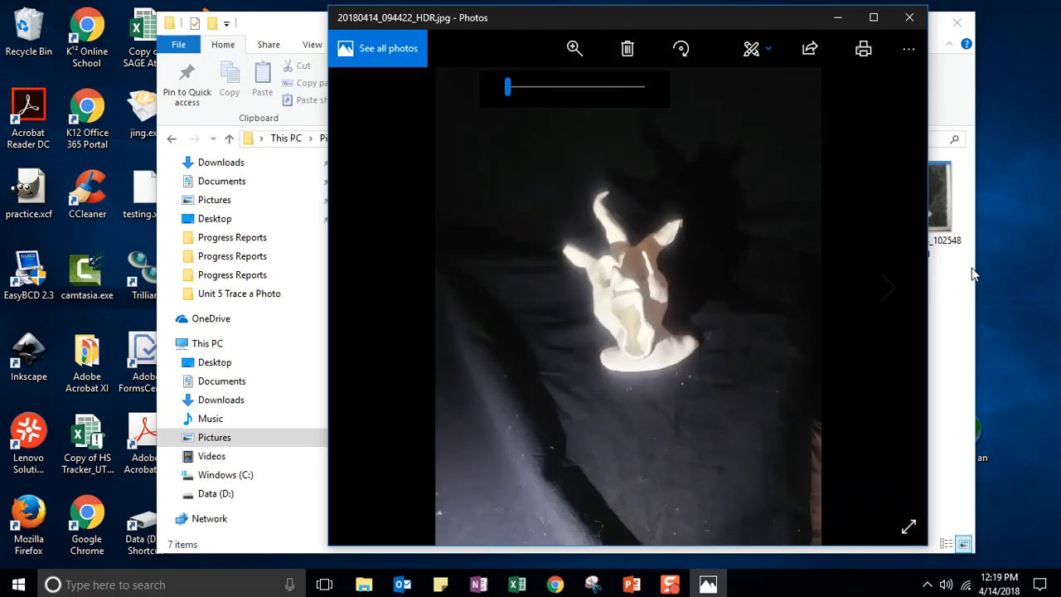
left_click(882, 278)
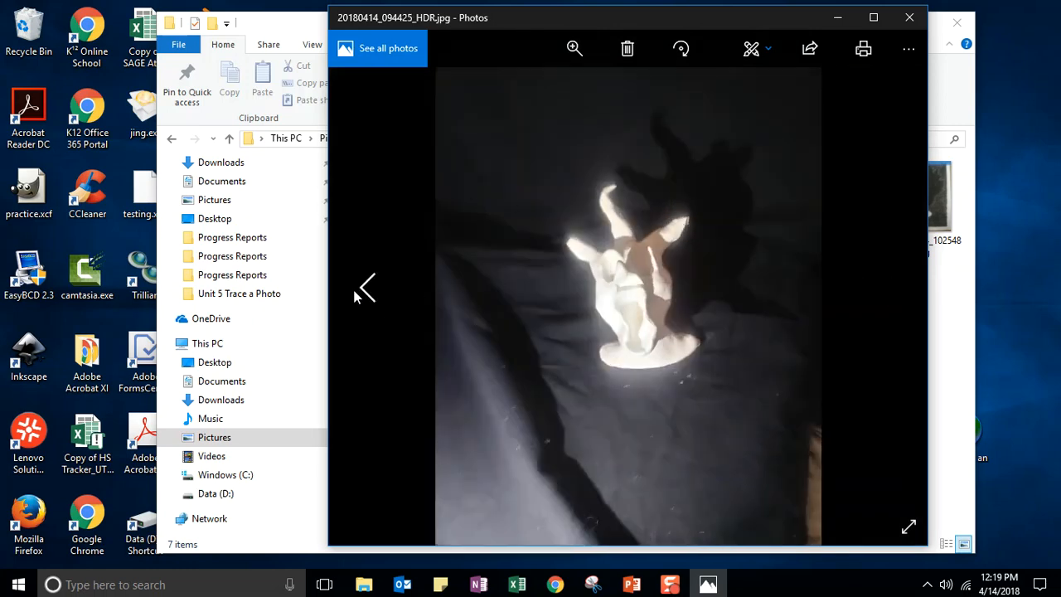
left_click(360, 292)
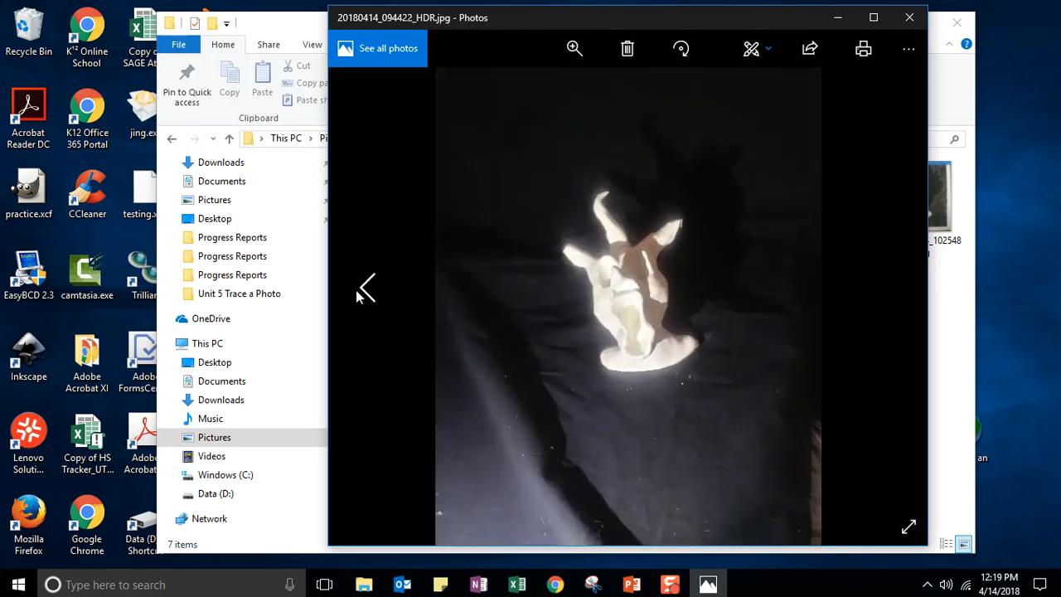
left_click(635, 50)
left_click(570, 316)
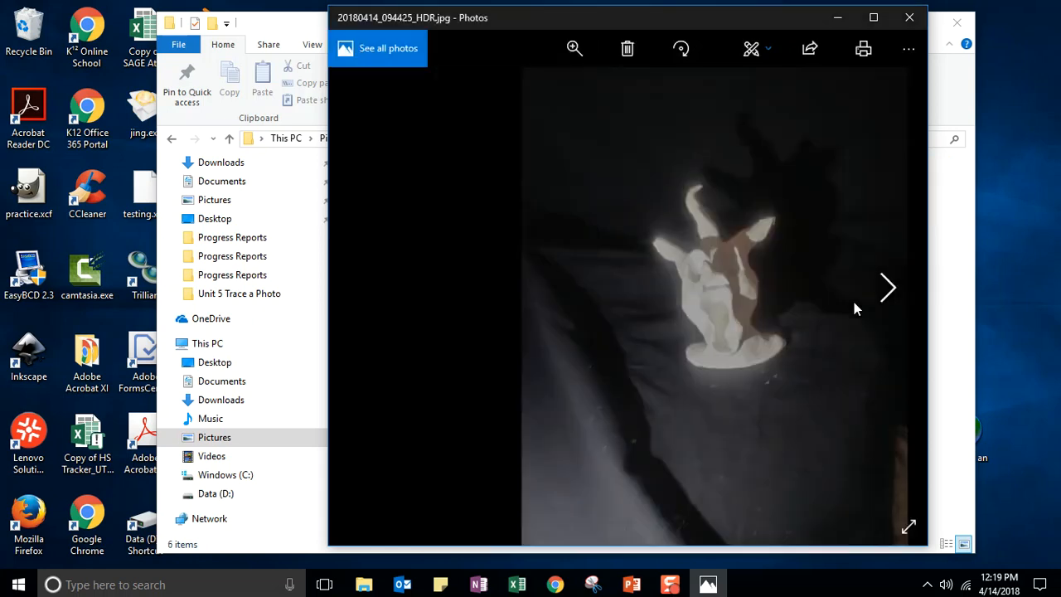
- Delete shots 20180414_094432_HDR, 094434_HDR and 094435_HDR
left_click(884, 288)
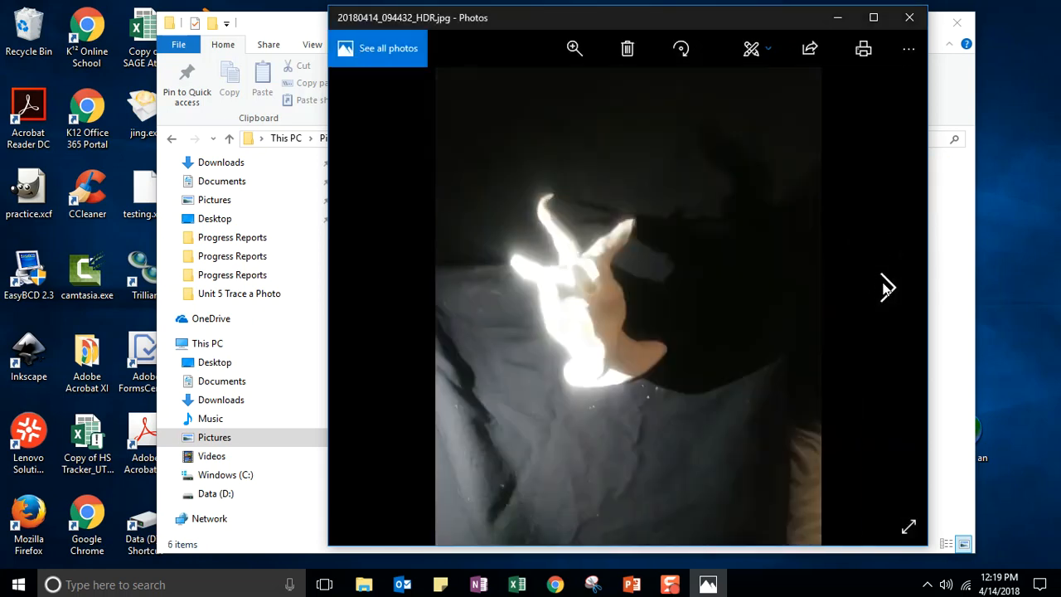
left_click(366, 290)
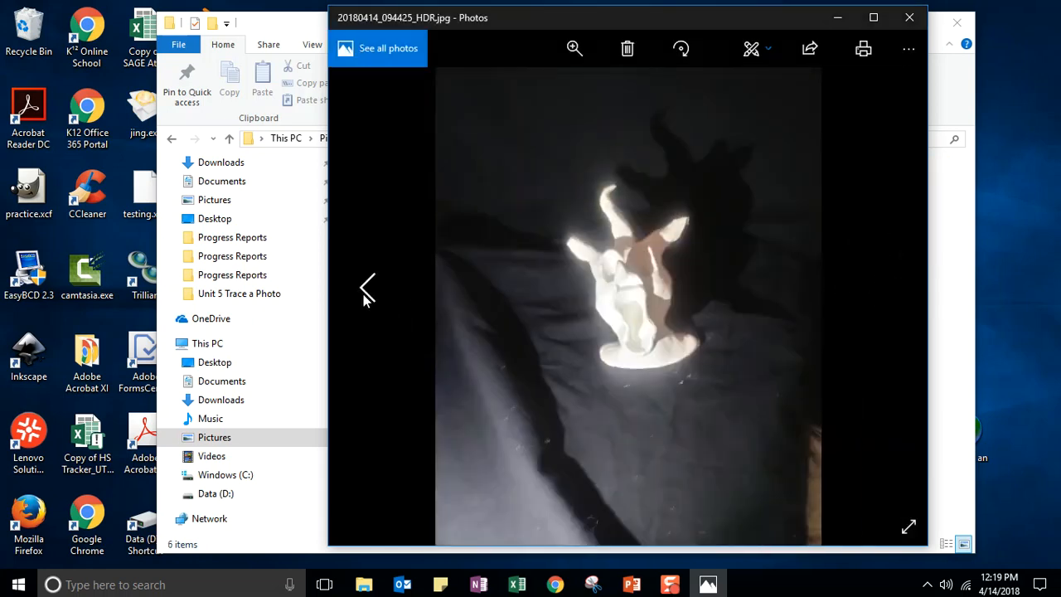
left_click(371, 292)
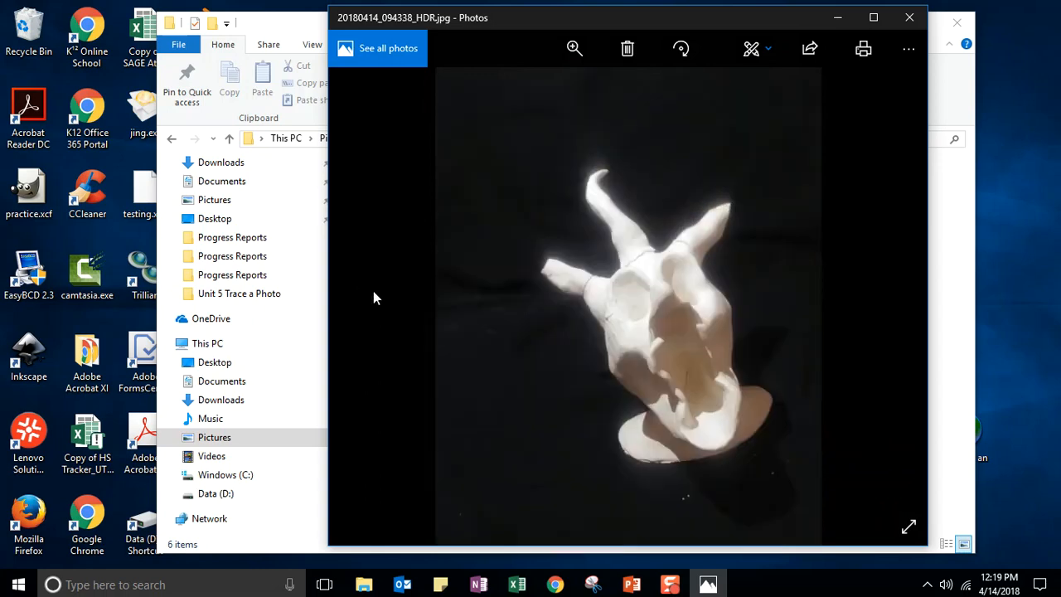
left_click(888, 290)
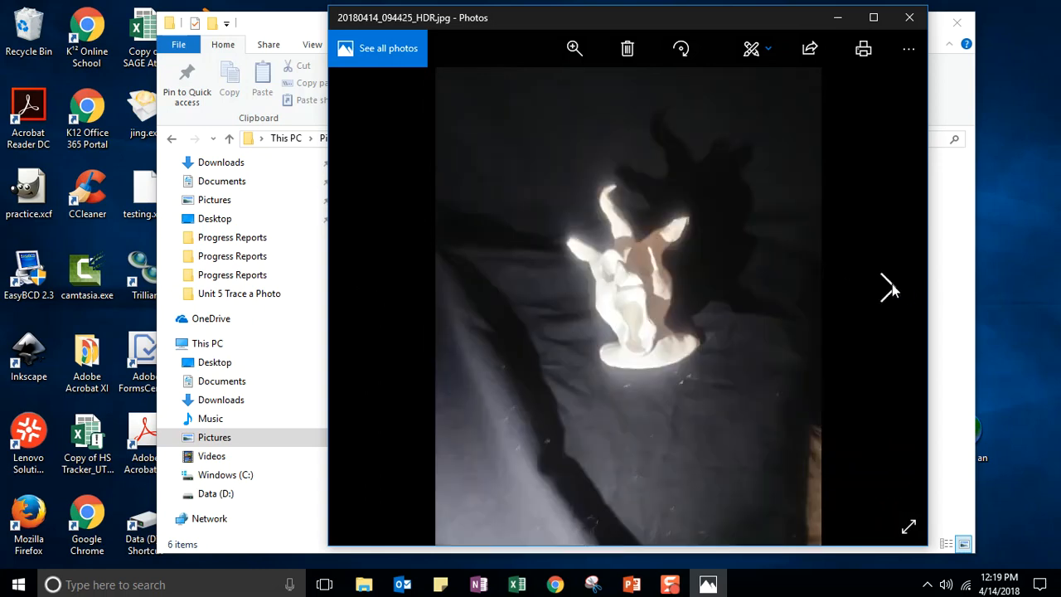
left_click(888, 290)
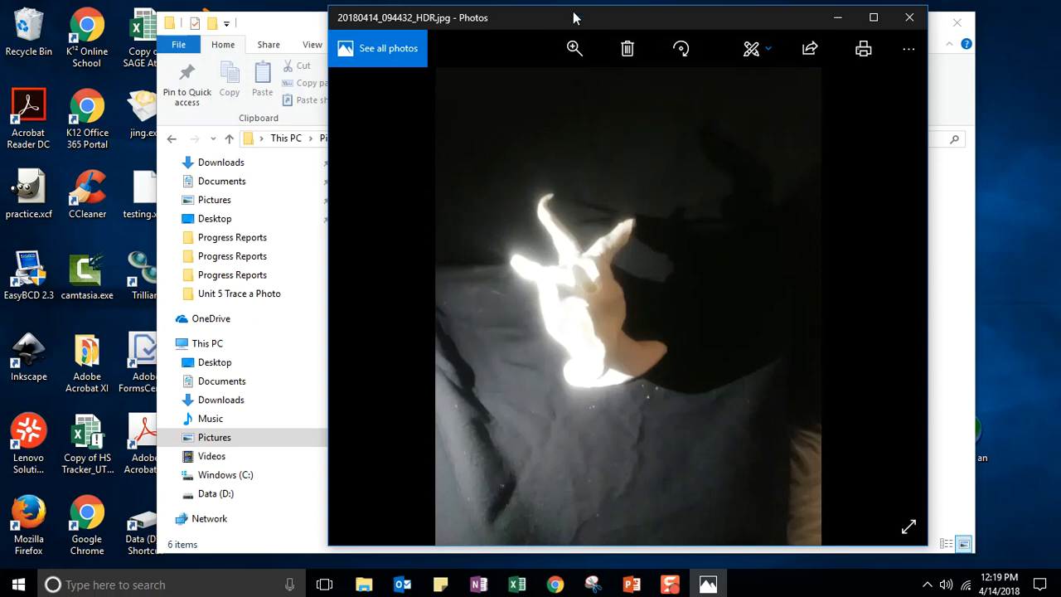
left_click(628, 48)
left_click(599, 313)
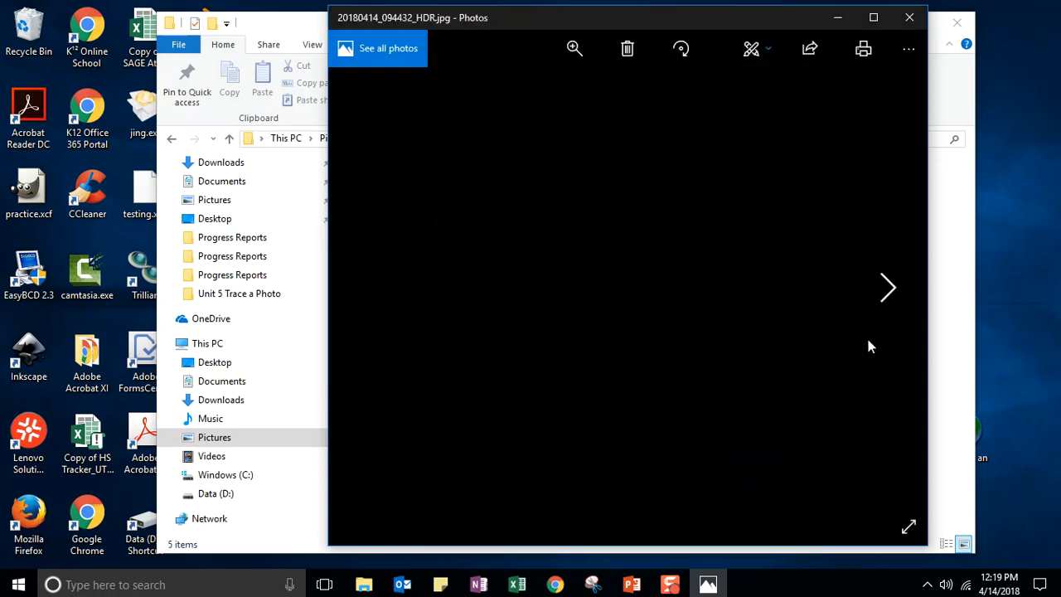
left_click(628, 48)
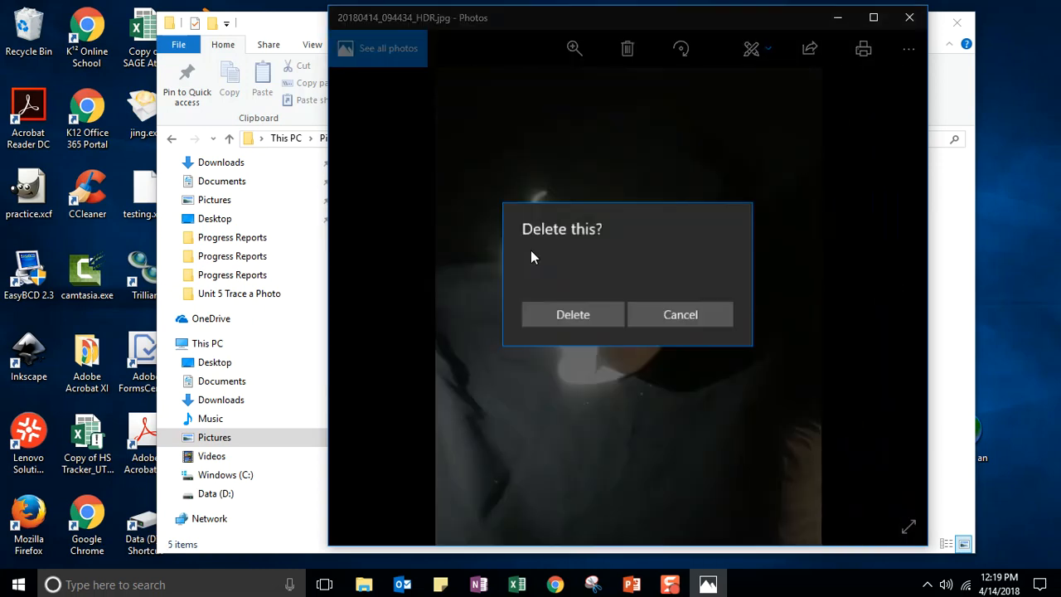
left_click(555, 307)
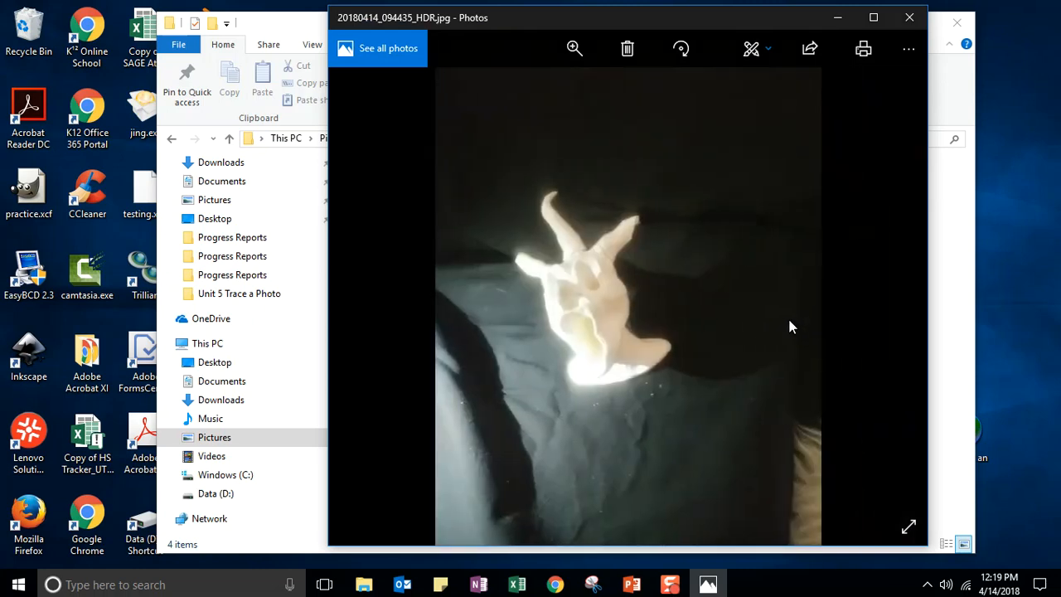
left_click(628, 51)
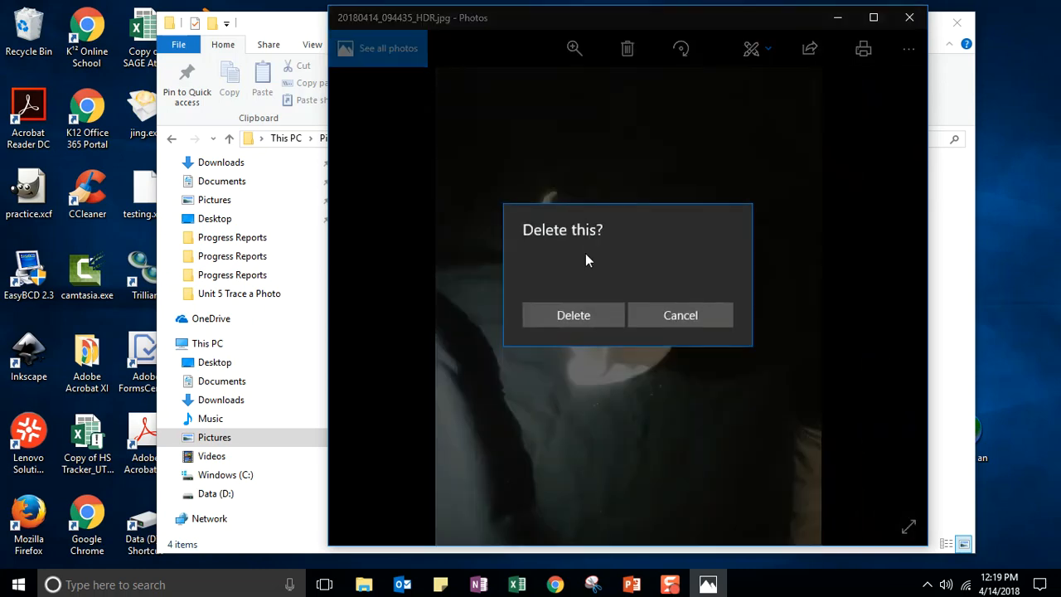
left_click(570, 321)
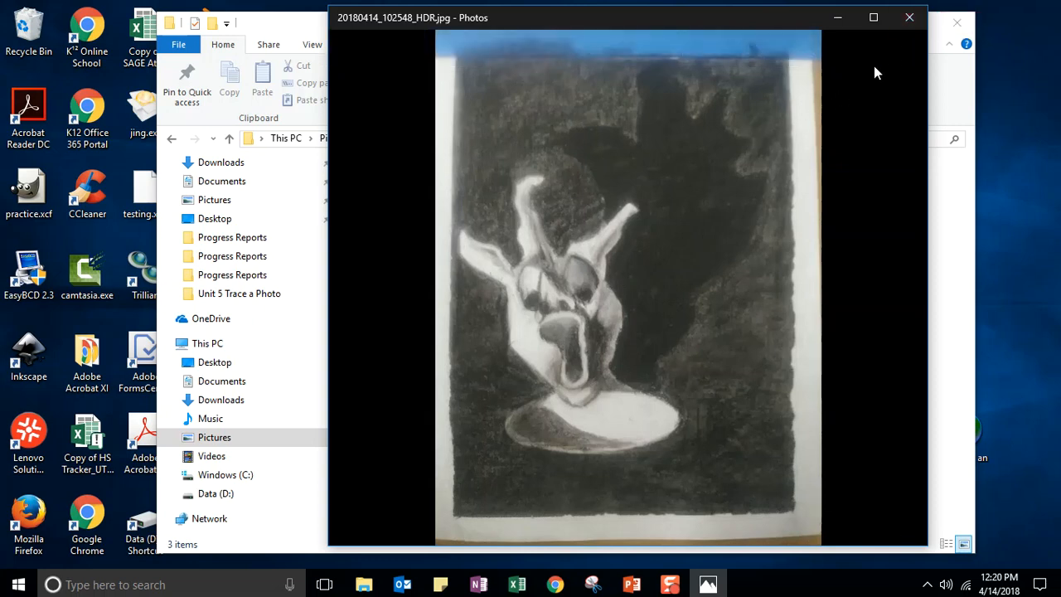
- Maximize Photos on the charcoal drawing 20180414_102548_HDR.jpg and open it in the editor
left_click(908, 51)
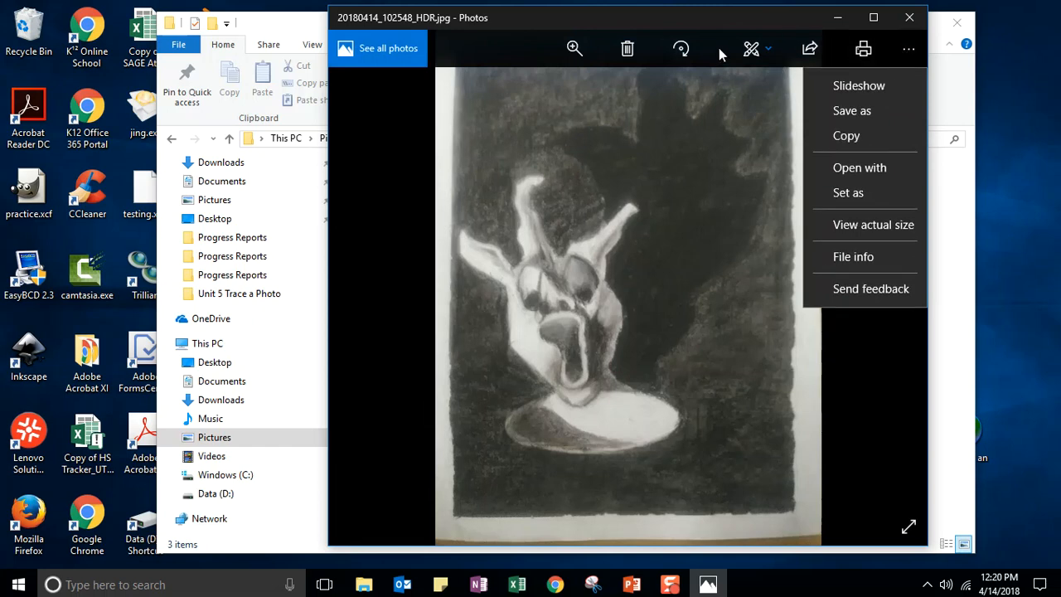
left_click(871, 17)
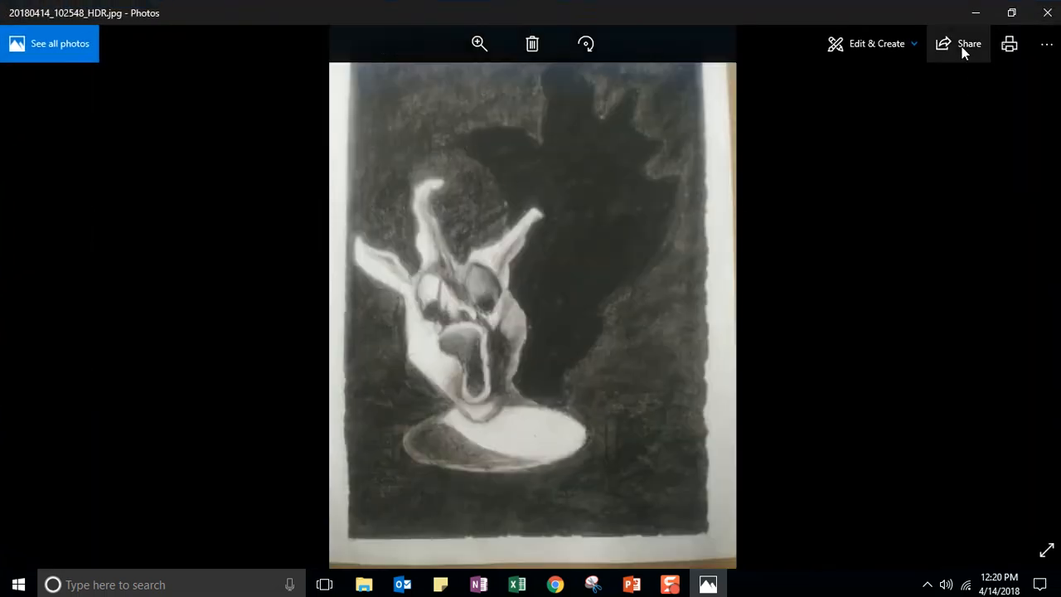
left_click(853, 43)
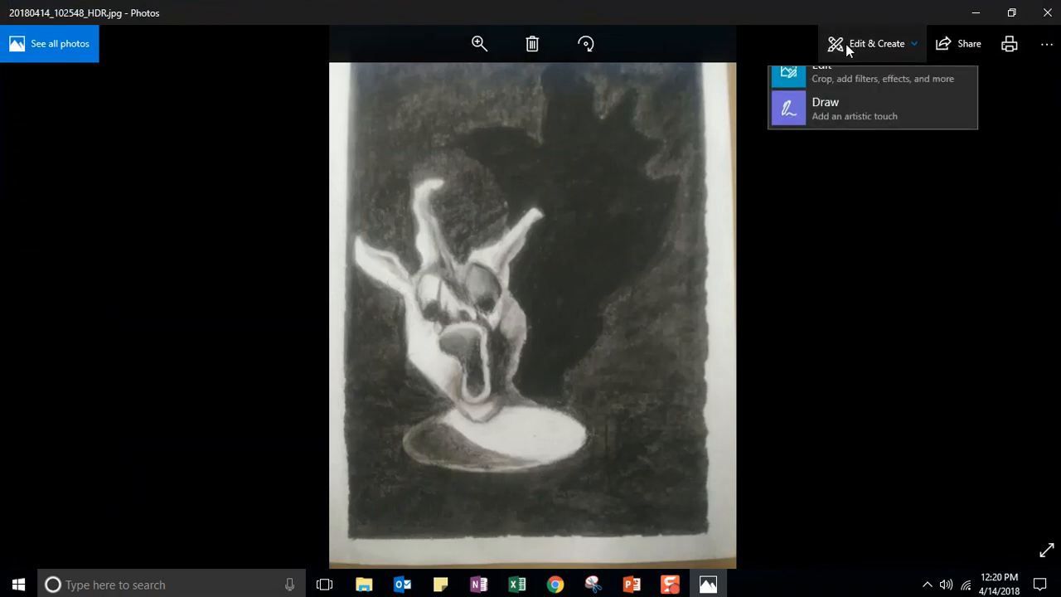
left_click(835, 82)
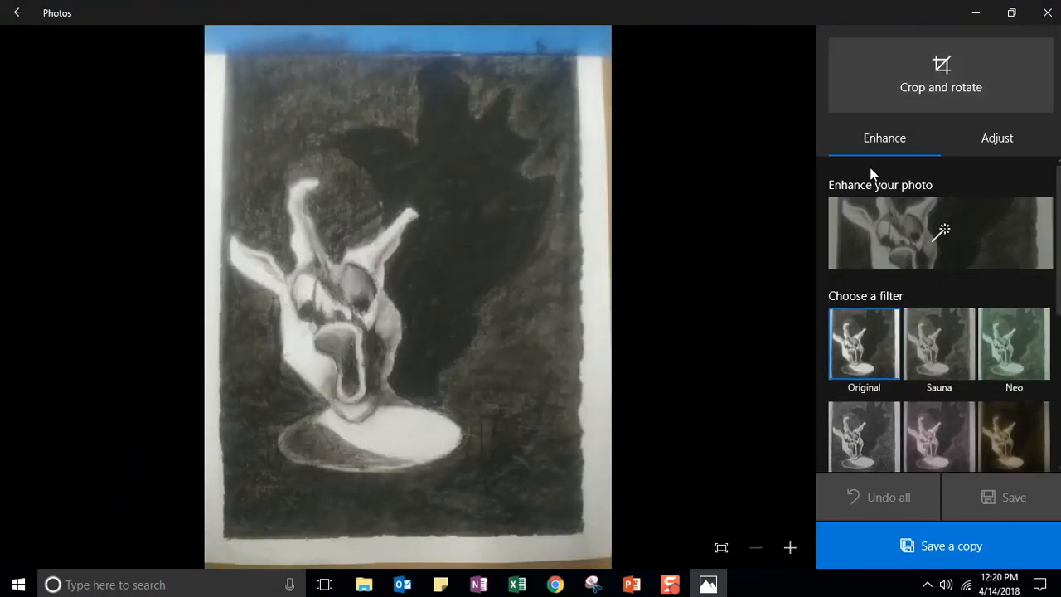
- Crop the blue tape off the drawing's top and the paper edge off the bottom right
left_click(932, 74)
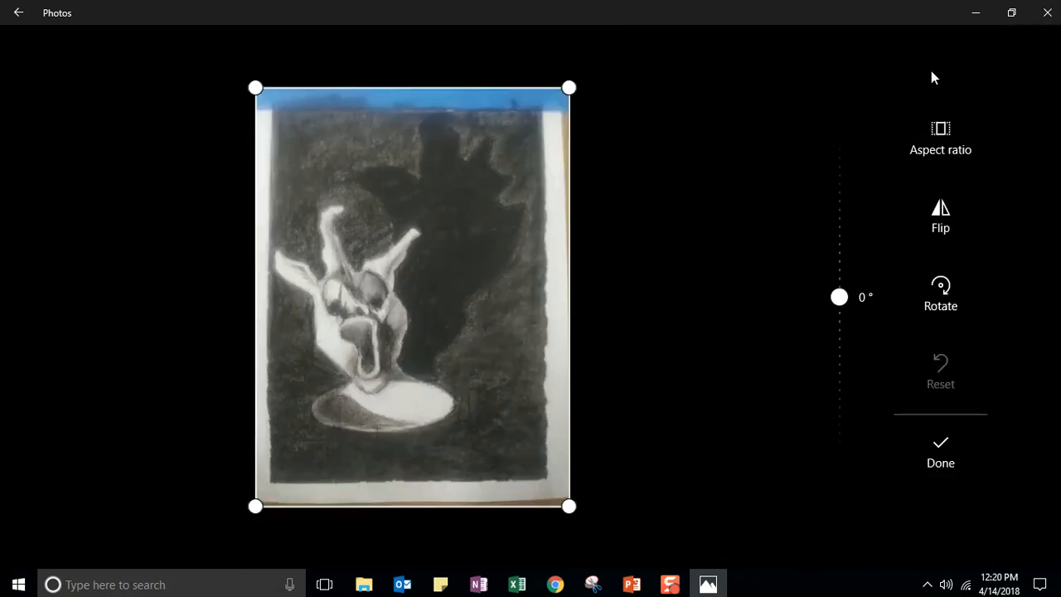
left_click_drag(256, 87, 271, 110)
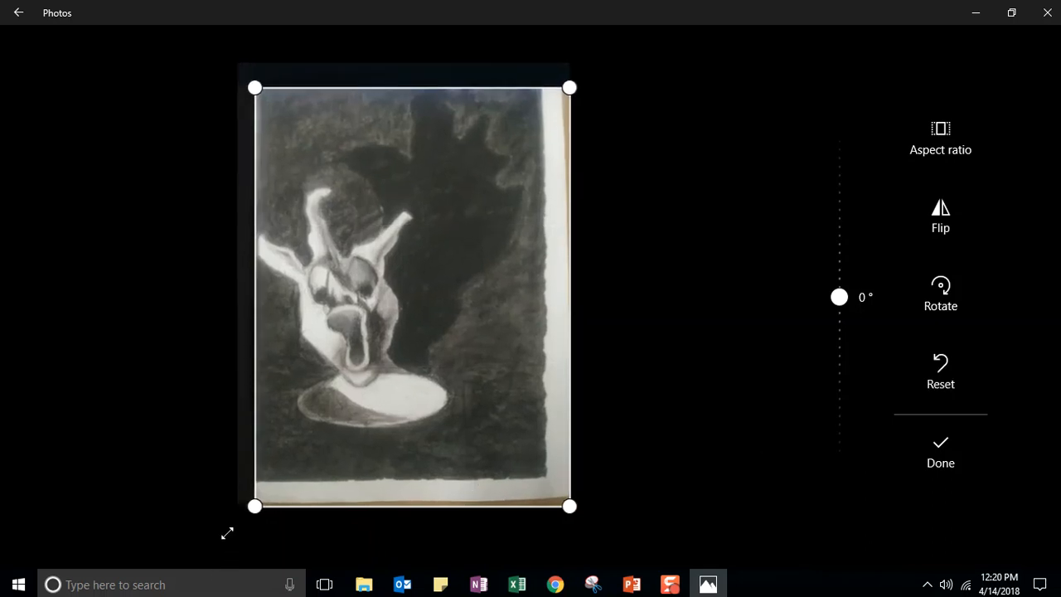
left_click_drag(570, 507, 540, 474)
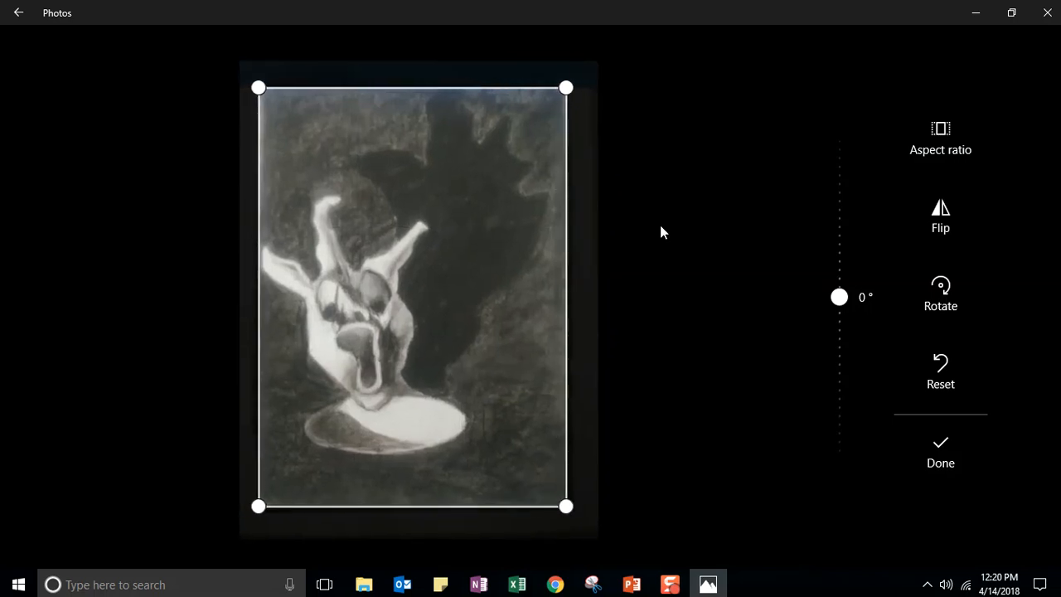
left_click(942, 449)
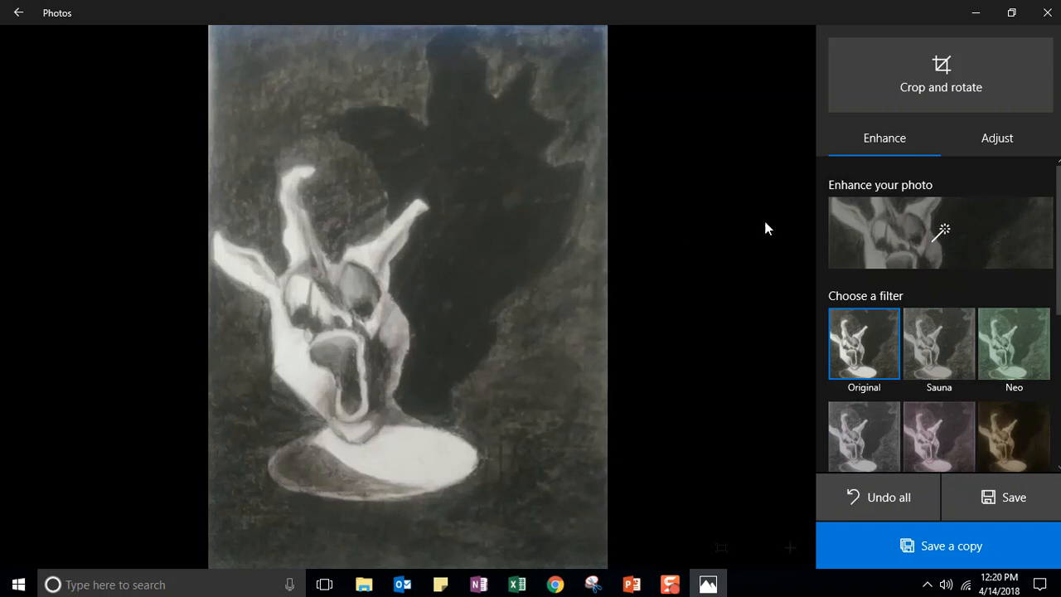
- Raise the drawing's contrast and adjust its exposure, highlights and shadows in the Light settings
left_click(997, 139)
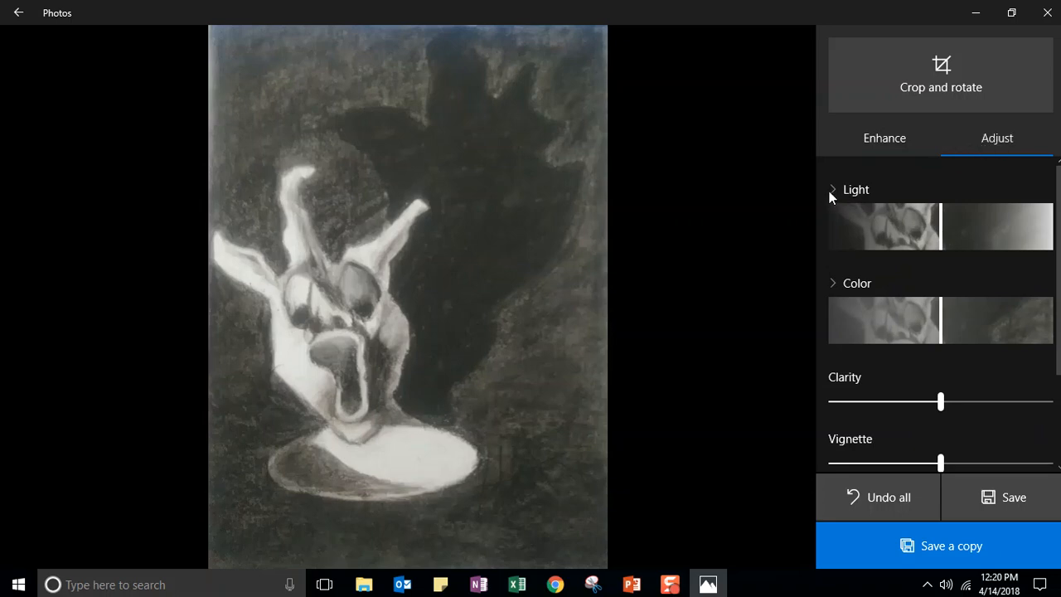
left_click(851, 189)
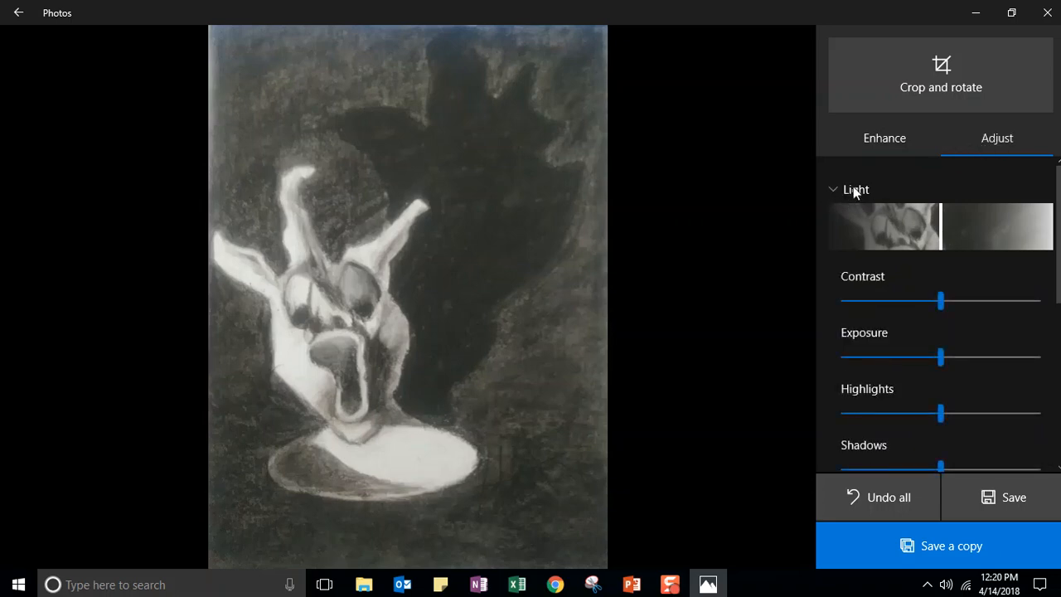
left_click_drag(942, 299, 1025, 303)
mouse_move(940, 359)
left_mouse_down()
mouse_move(976, 357)
mouse_move(921, 357)
mouse_move(951, 357)
left_mouse_up()
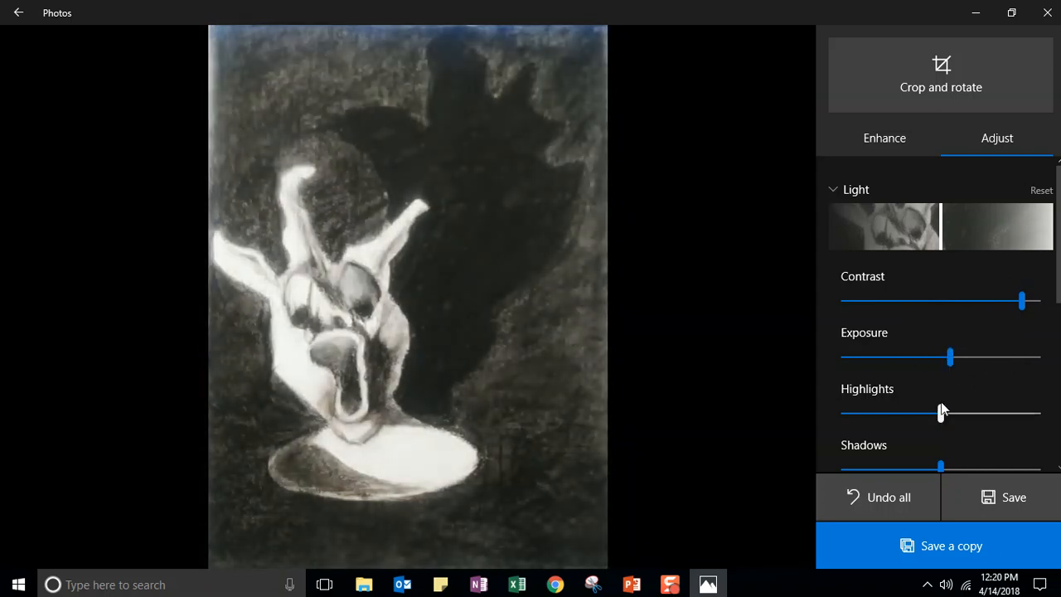
mouse_move(942, 410)
left_mouse_down()
mouse_move(971, 413)
mouse_move(907, 413)
mouse_move(937, 415)
left_mouse_up()
mouse_move(941, 466)
left_mouse_down()
mouse_move(975, 467)
mouse_move(903, 467)
mouse_move(927, 465)
left_mouse_up()
scroll(1059, 189, "down", 5)
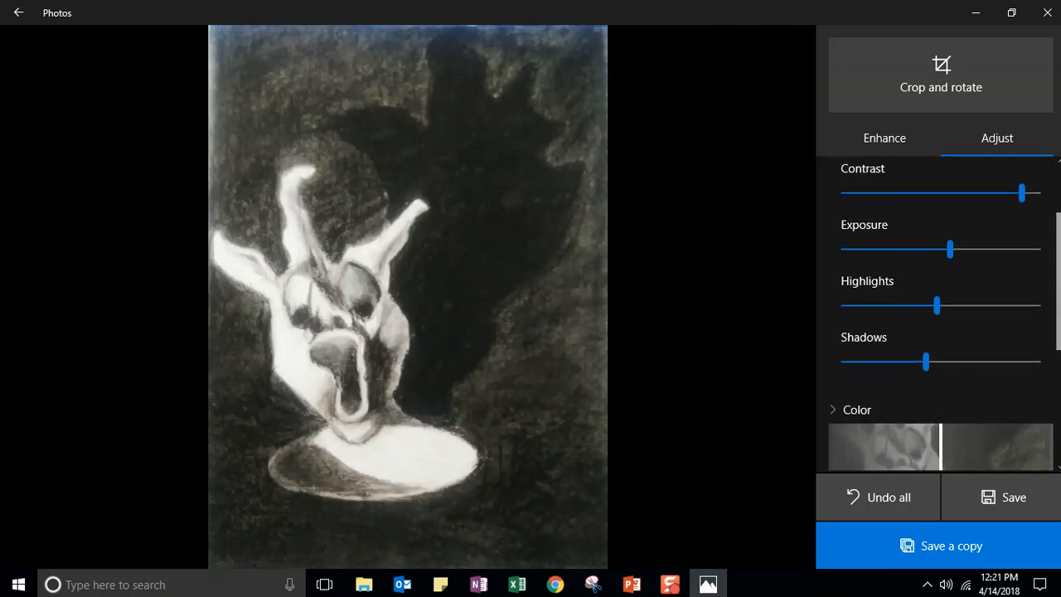
left_click_drag(1059, 334, 1058, 349)
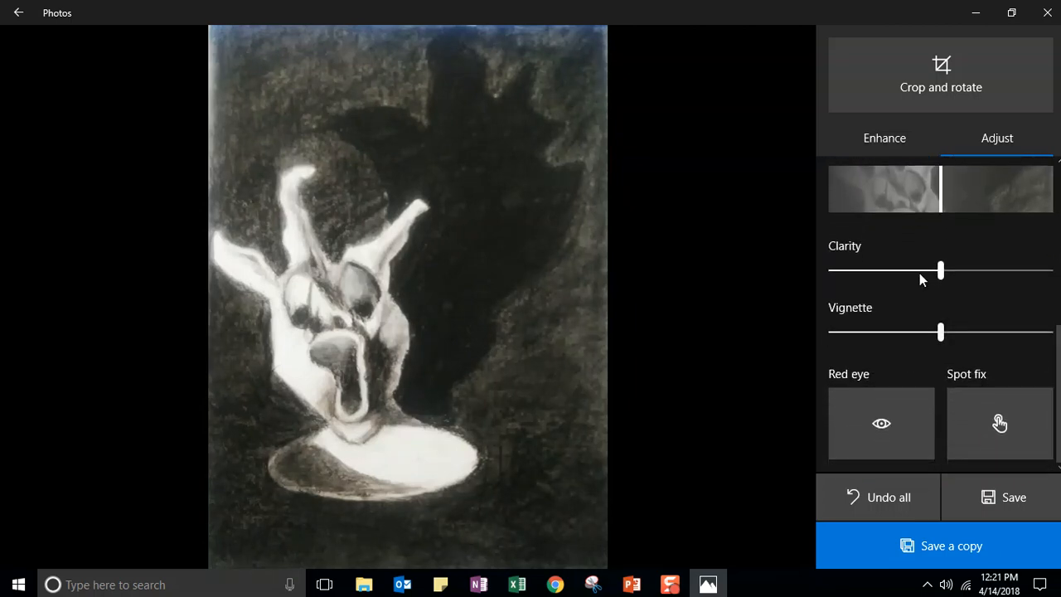
left_click_drag(941, 331, 1039, 332)
- Raise clarity, set contrast to about 74 and exposure to 12, then save a copy
mouse_move(941, 269)
left_mouse_down()
mouse_move(1007, 275)
mouse_move(906, 282)
mouse_move(971, 281)
mouse_move(952, 280)
left_mouse_up()
left_click_drag(1059, 352, 1059, 151)
mouse_move(1020, 301)
left_mouse_down()
mouse_move(976, 303)
mouse_move(1014, 301)
left_mouse_up()
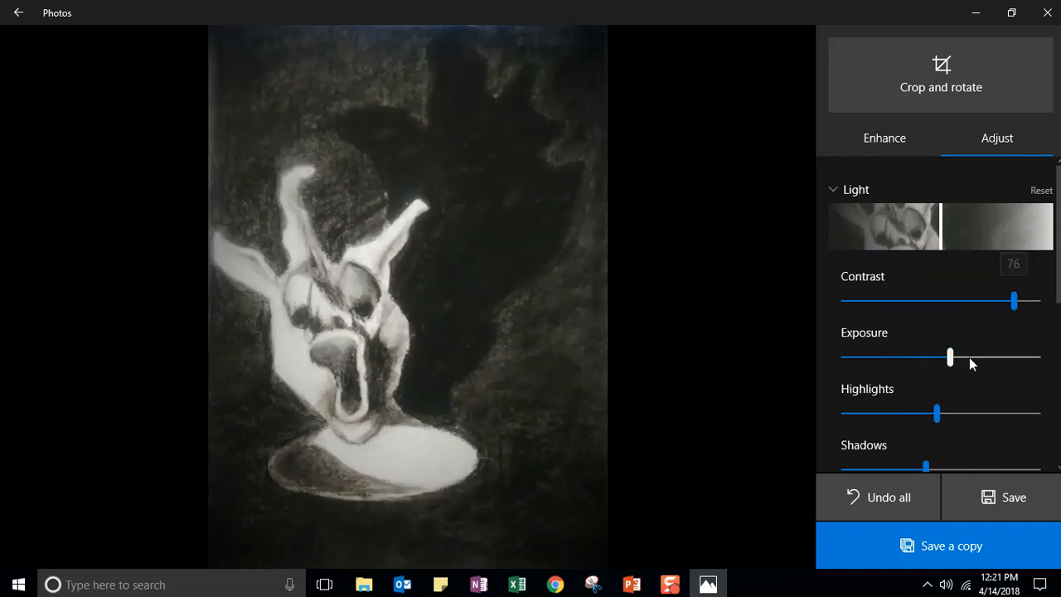
mouse_move(952, 358)
left_mouse_down()
mouse_move(969, 361)
mouse_move(955, 364)
left_mouse_up()
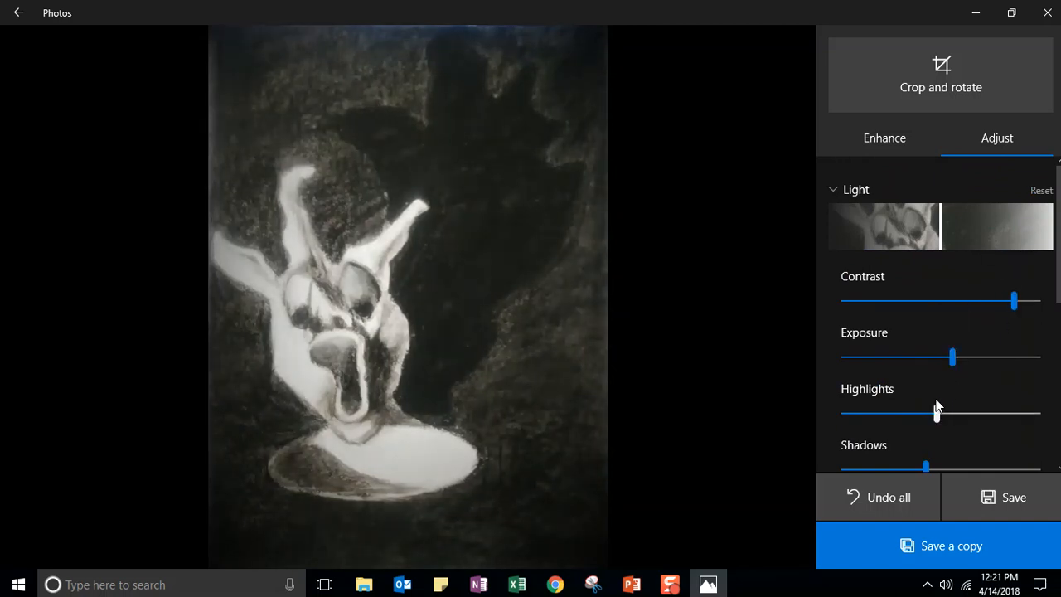
left_click_drag(936, 414, 921, 464)
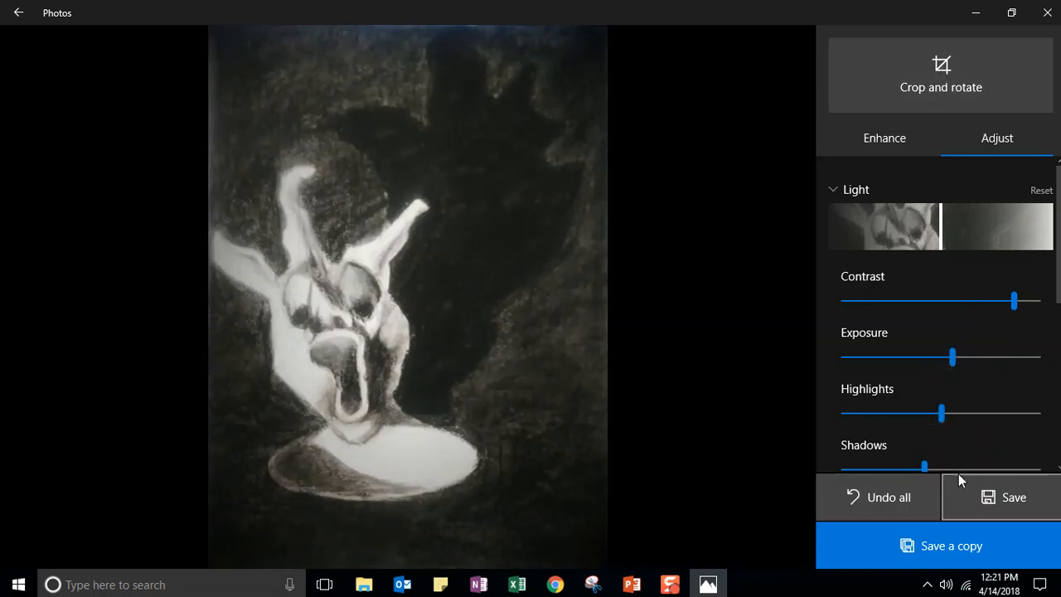
left_click(945, 547)
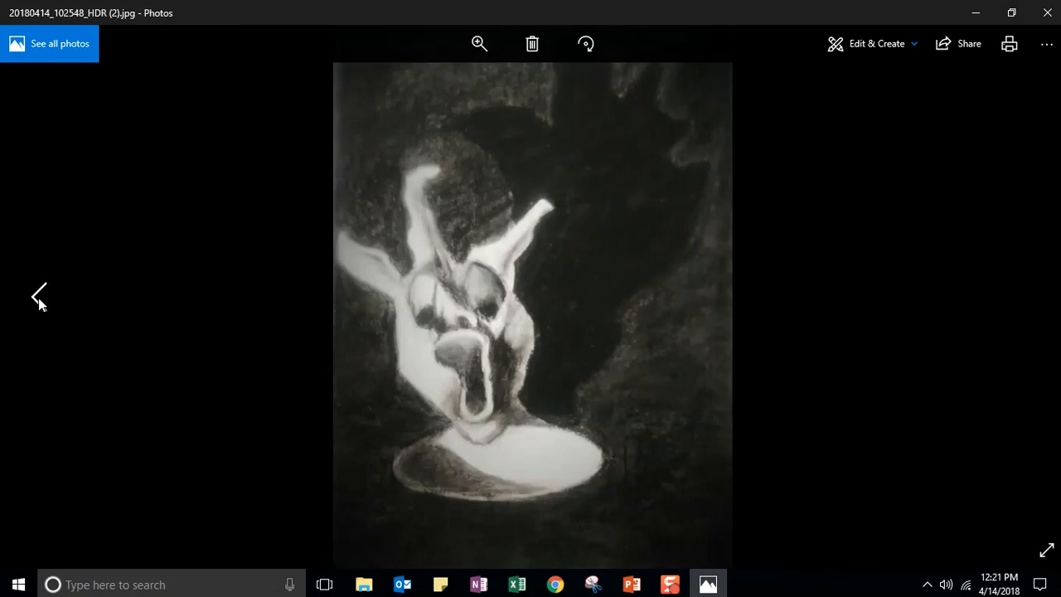
- Compare the copy 20180414_102548_HDR (2).jpg with the original, then bring up its Edit & Create choices
left_click(38, 298)
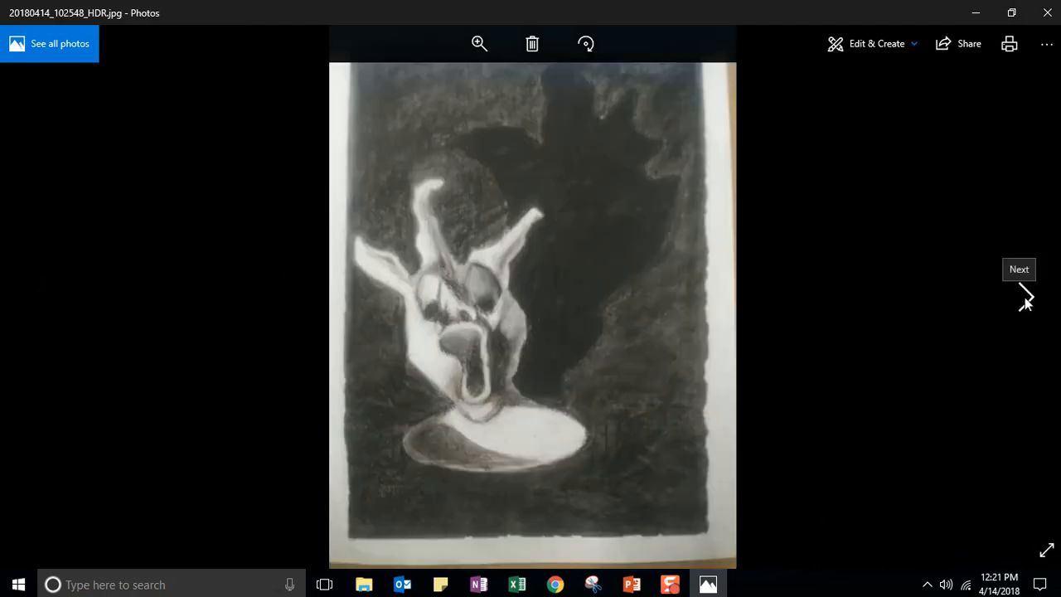
left_click(1025, 296)
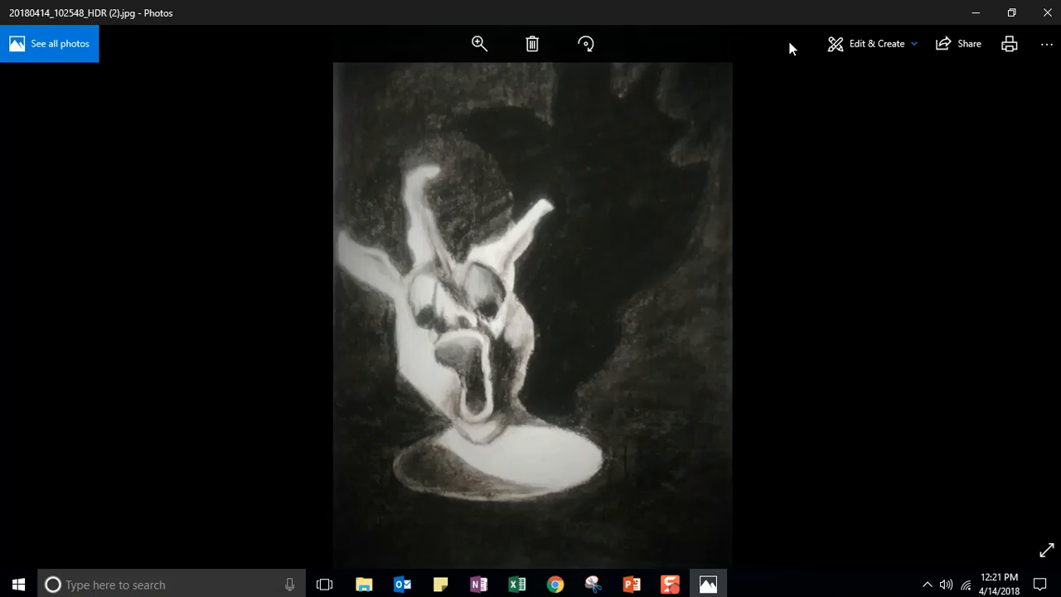
left_click(866, 43)
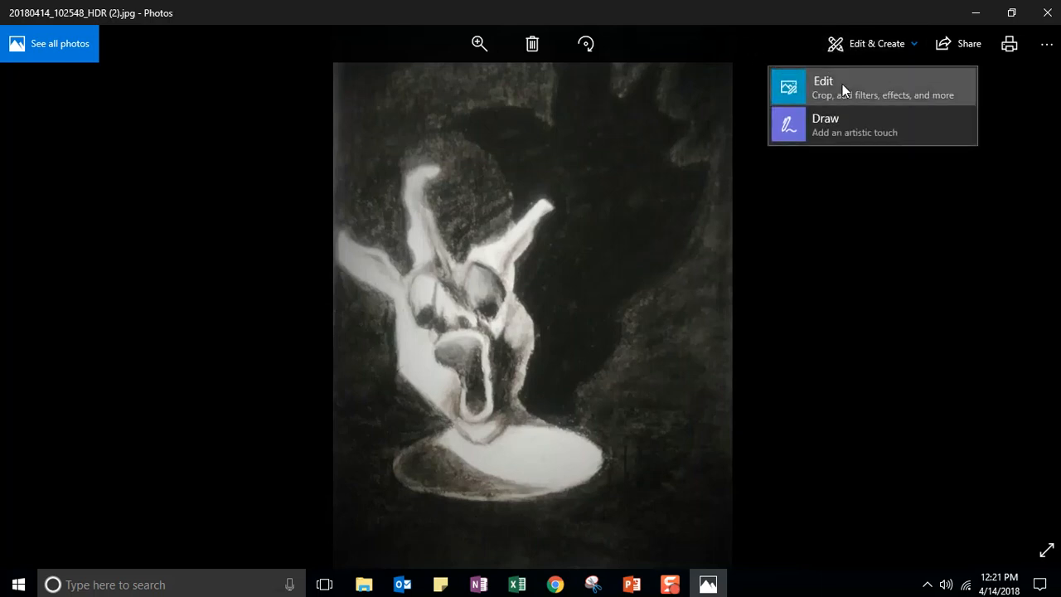
- Trim the drawing copy's bottom and right edges a little tighter and save it
left_click(842, 83)
left_click(841, 88)
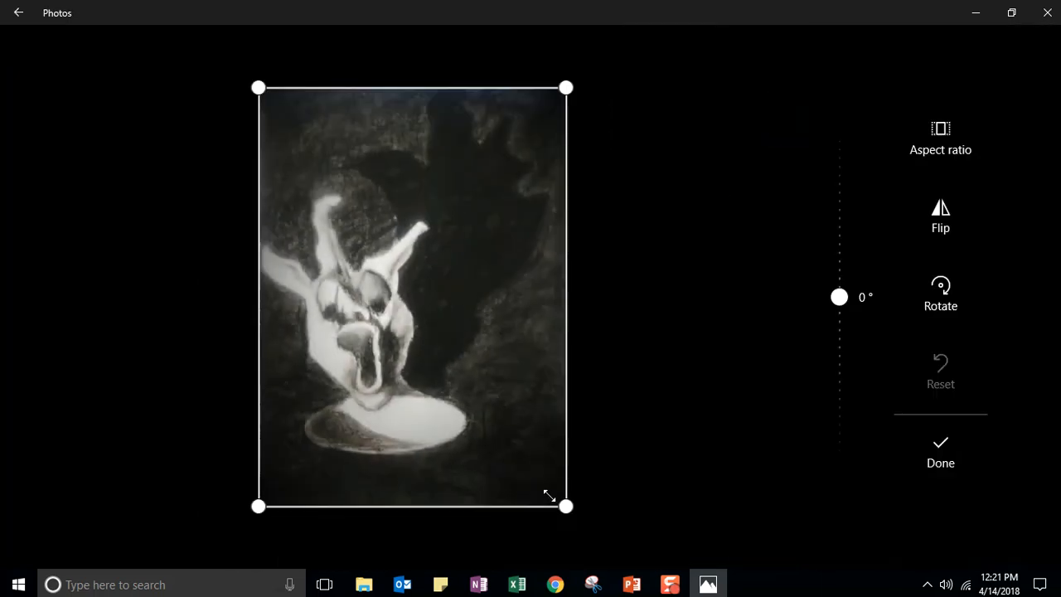
left_click_drag(565, 506, 552, 462)
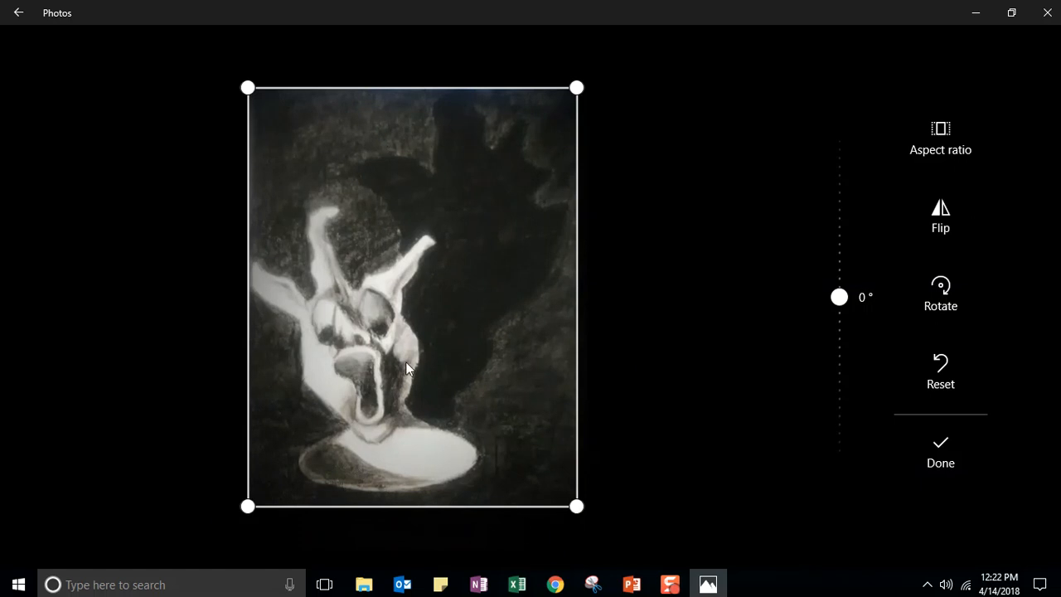
left_click(937, 444)
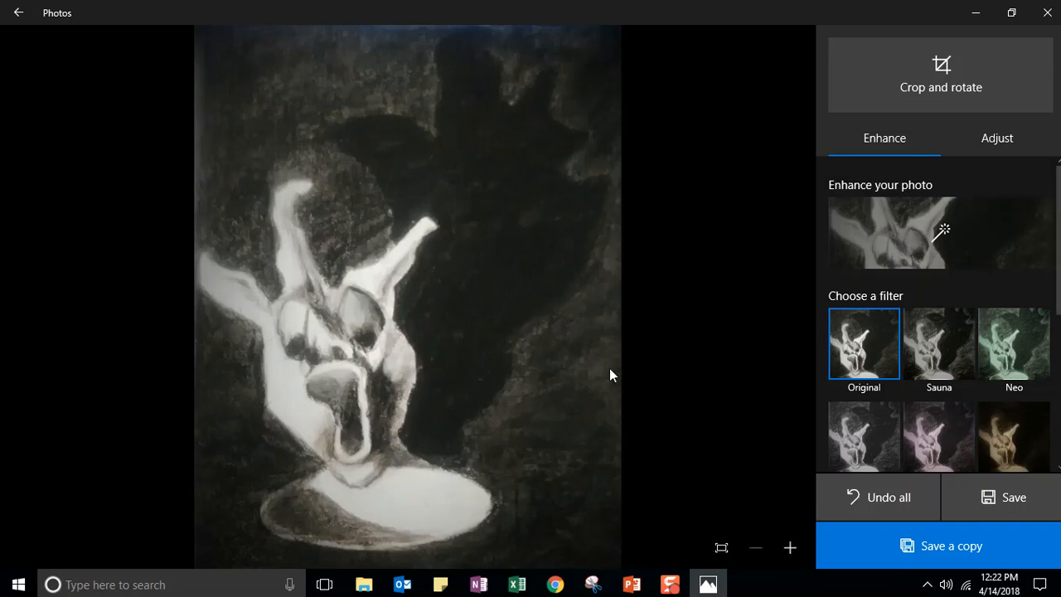
left_click(1004, 507)
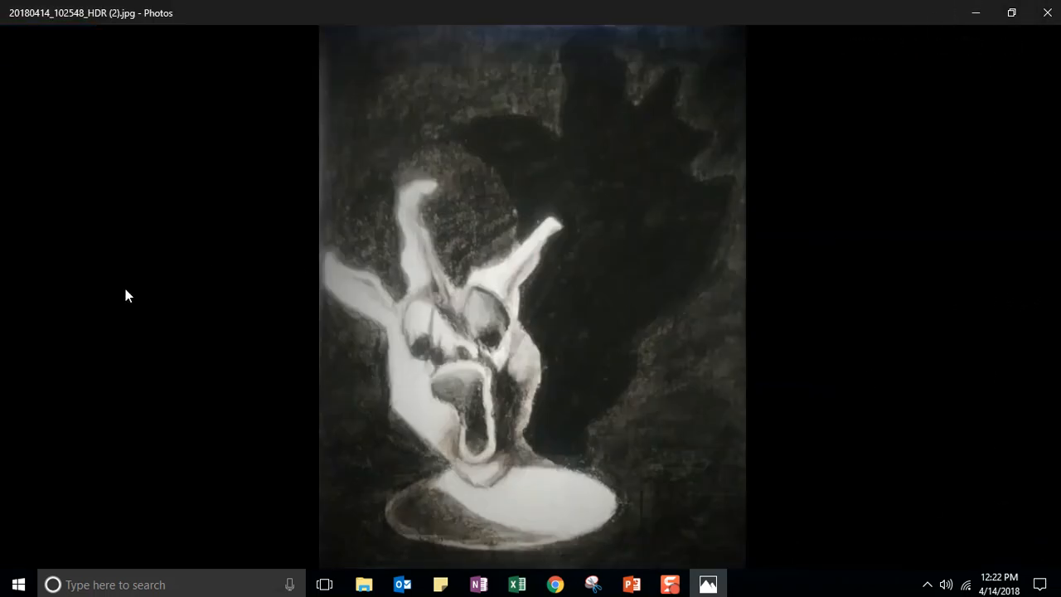
- Browse back to the sculpture photo 20180414_094425_HDR.jpg and bring up its Edit & Create choices
left_click(41, 301)
left_click(1026, 291)
left_click(39, 300)
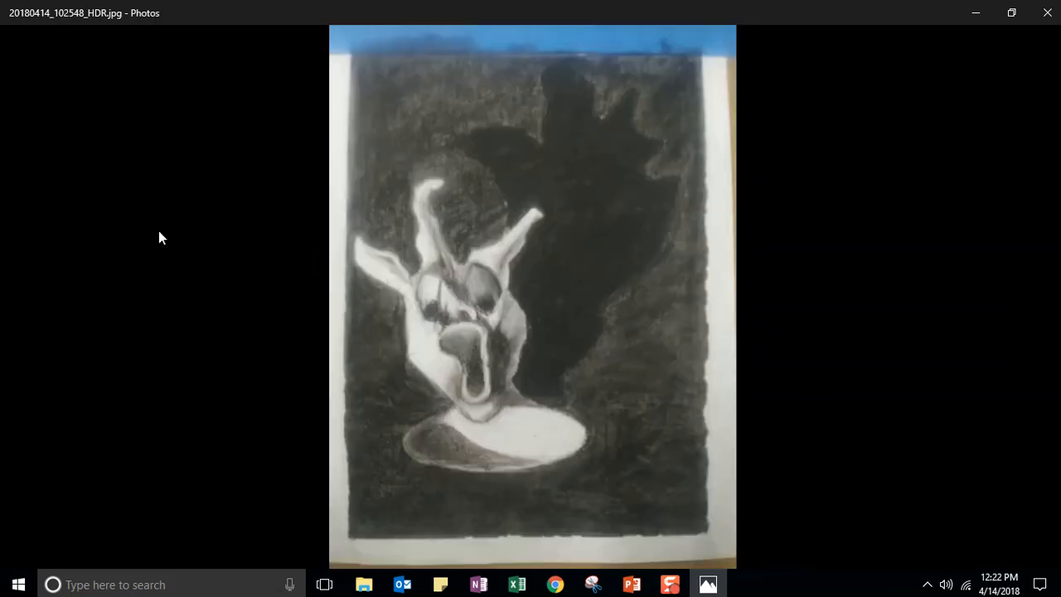
left_click(34, 294)
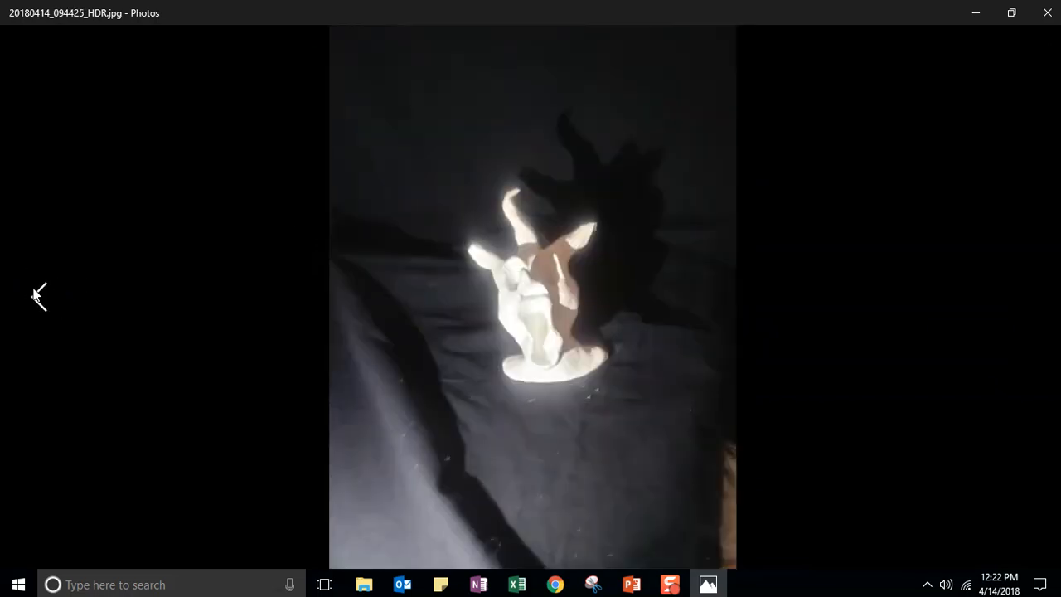
left_click(36, 295)
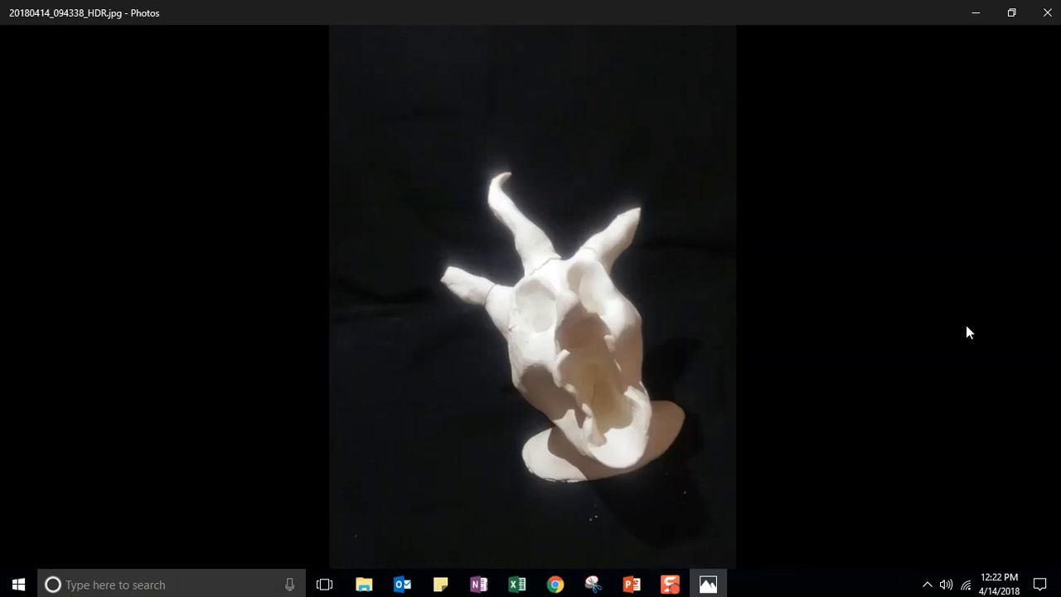
left_click(1018, 316)
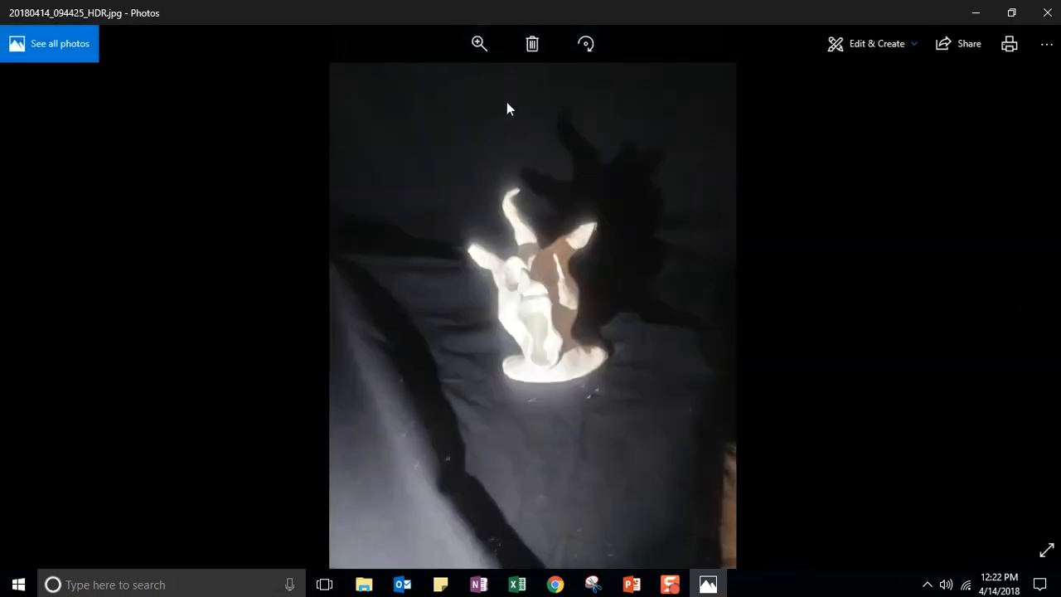
left_click(853, 43)
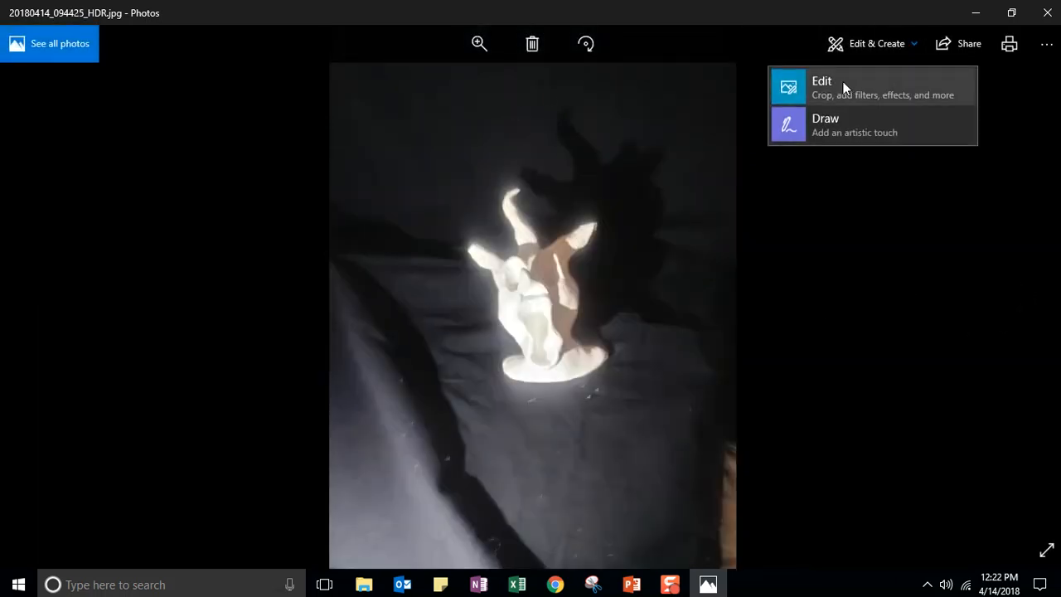
- Crop the sculpture photo, trimming its bottom, left, top and right edges
left_click(867, 81)
left_click(912, 88)
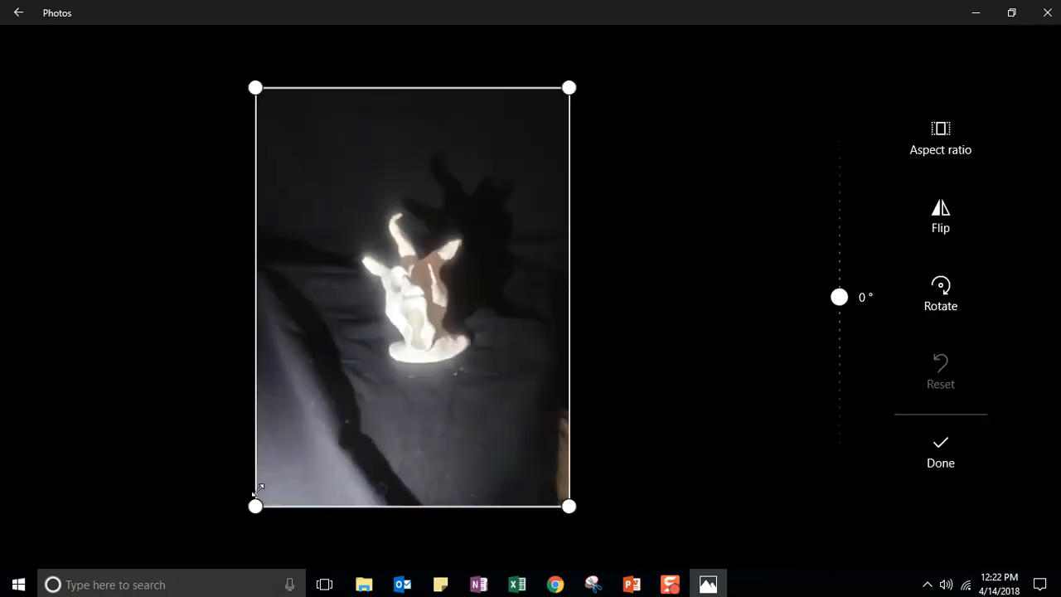
left_click_drag(255, 506, 354, 386)
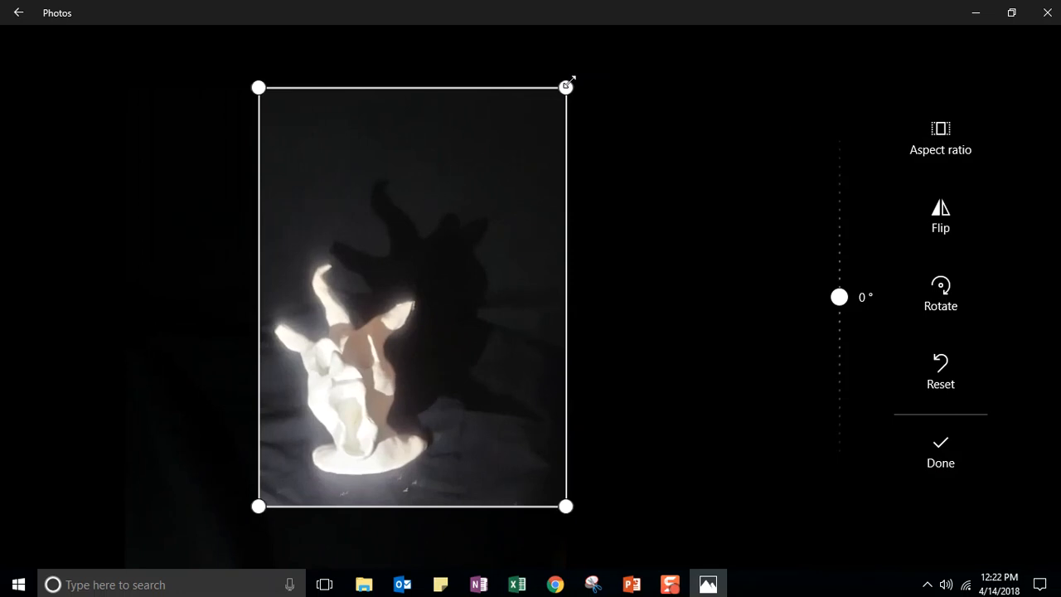
left_click_drag(568, 81, 568, 142)
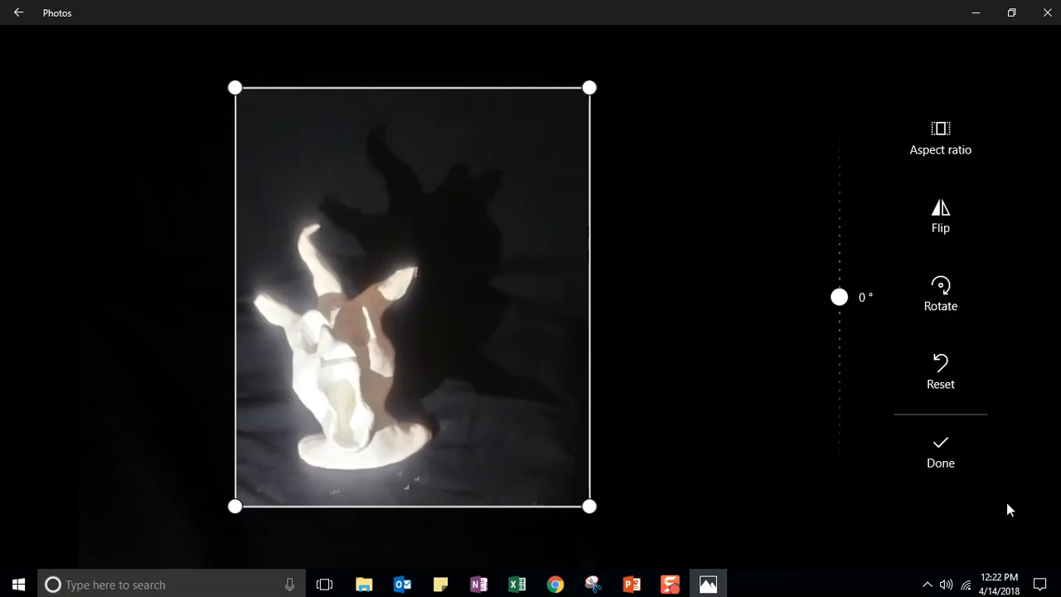
left_click(940, 455)
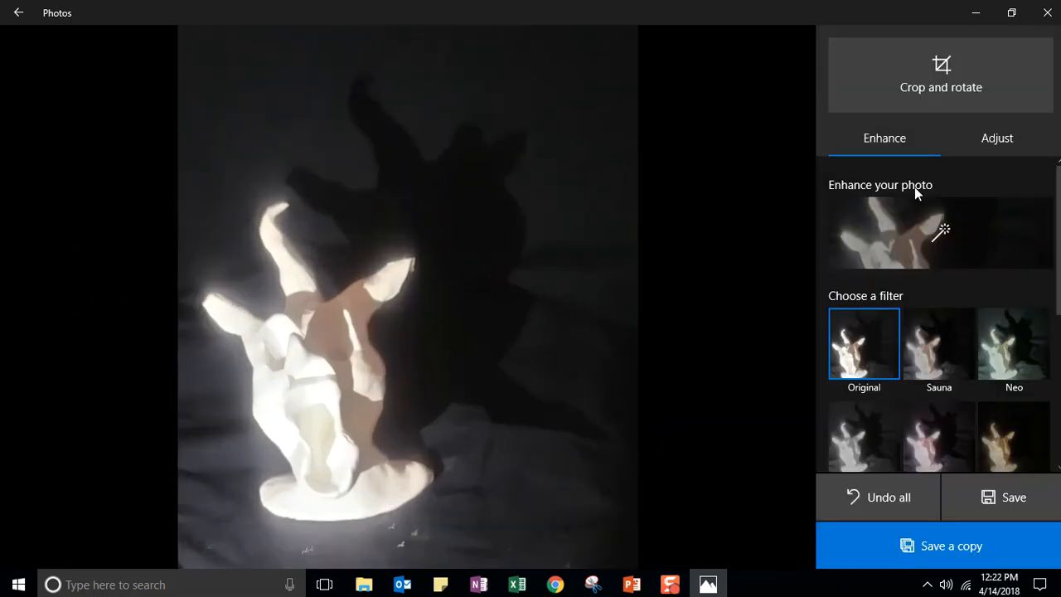
- Raise contrast, lower exposure and highlights, set shadows to 9 and vignette to 49
left_click(999, 141)
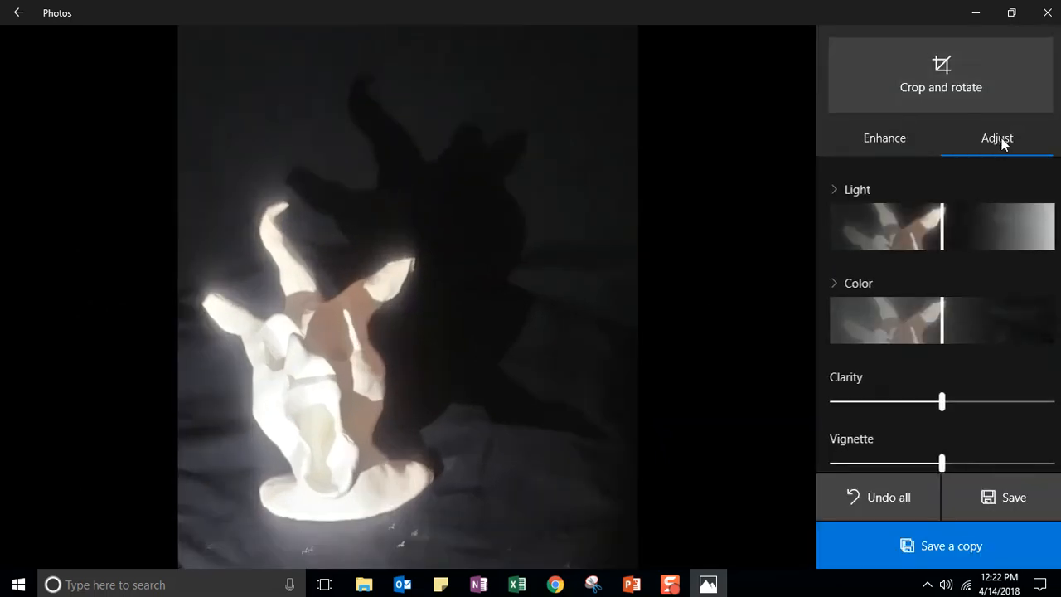
left_click(837, 188)
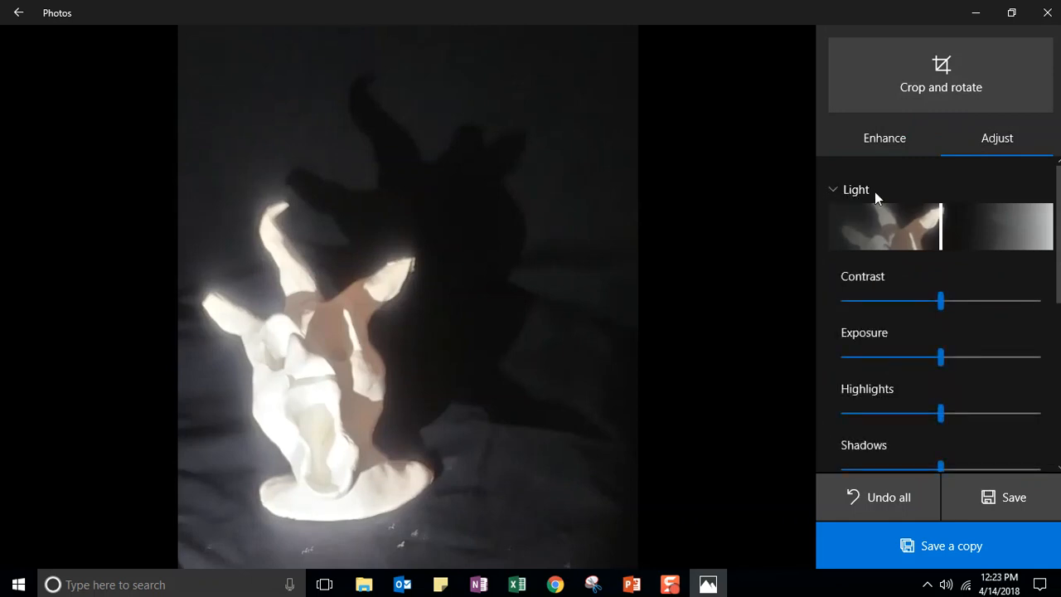
scroll(888, 280, "down", 1)
left_click_drag(941, 258, 990, 257)
mouse_move(940, 310)
left_mouse_down()
mouse_move(909, 315)
mouse_move(953, 315)
mouse_move(932, 321)
left_mouse_up()
left_click_drag(940, 365, 847, 383)
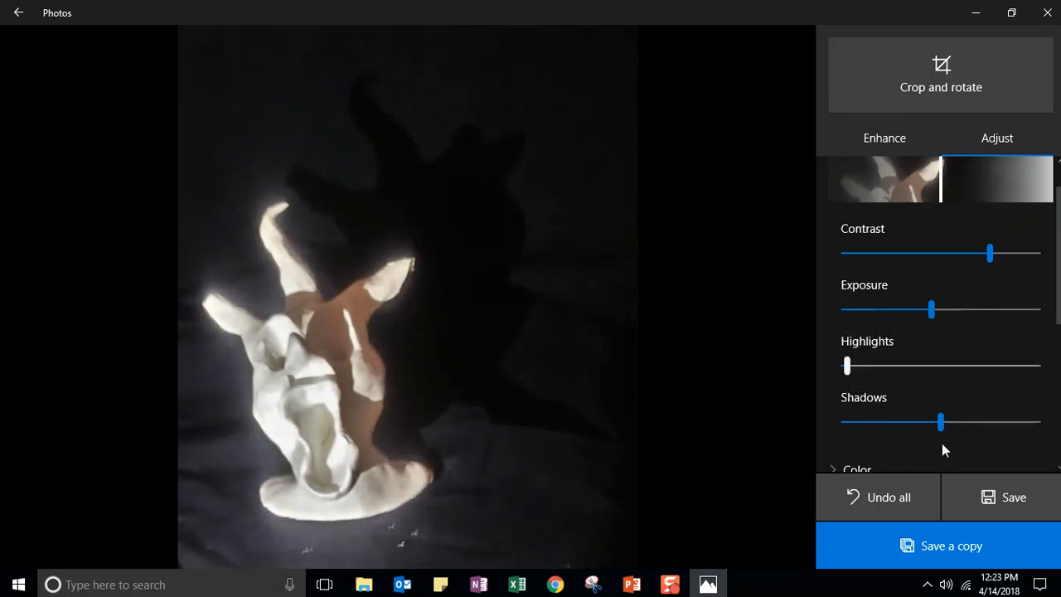
mouse_move(942, 423)
left_mouse_down()
mouse_move(891, 427)
mouse_move(1008, 423)
mouse_move(935, 430)
mouse_move(949, 435)
left_mouse_up()
scroll(984, 264, "down", 5)
scroll(925, 332, "down", 1)
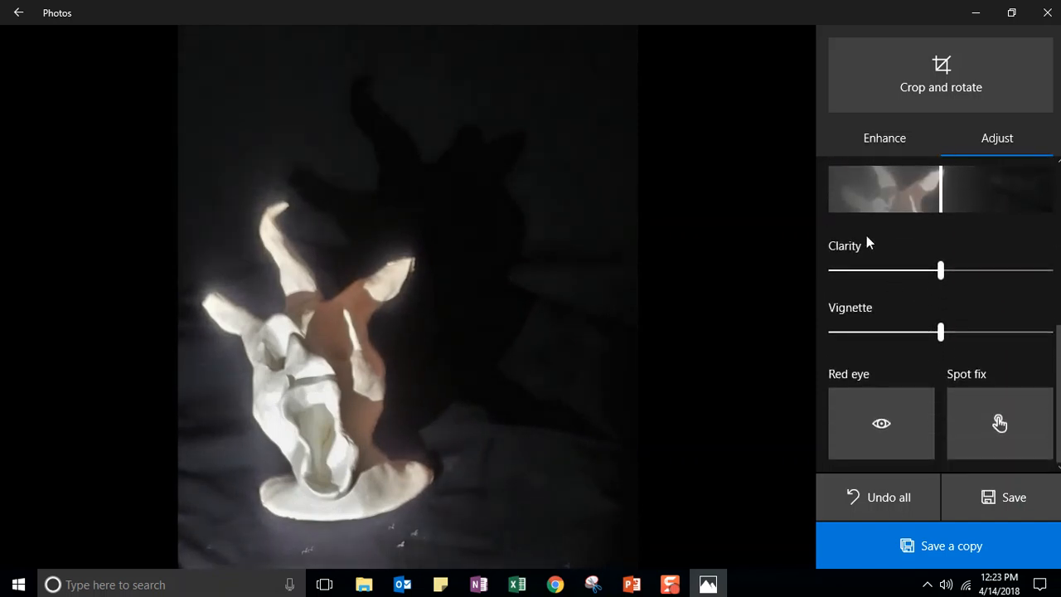
left_click_drag(943, 332, 1022, 332)
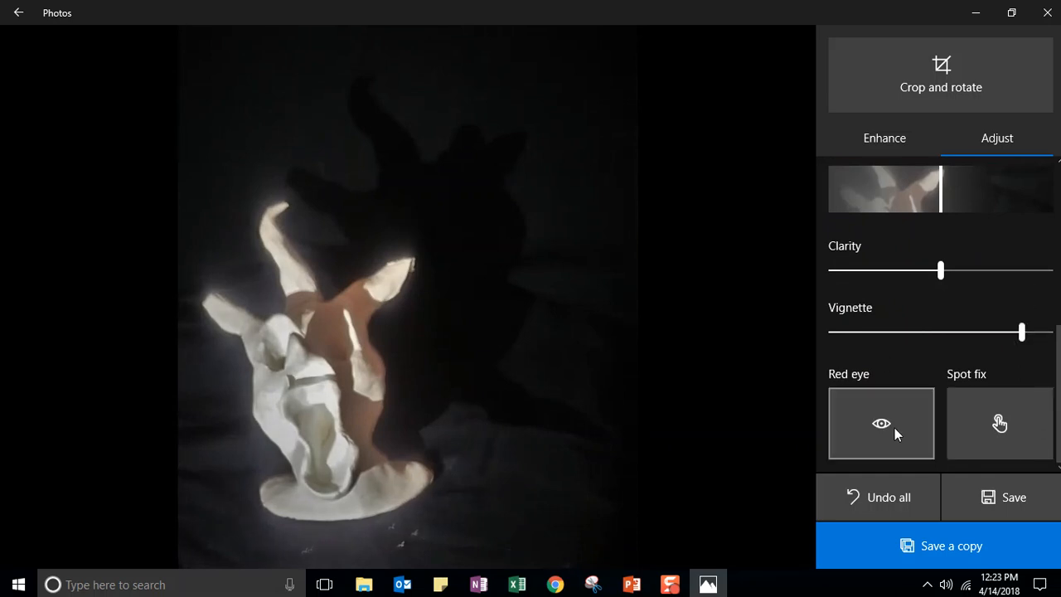
- Spot-fix a small speck near the sculpture's base
left_click(991, 422)
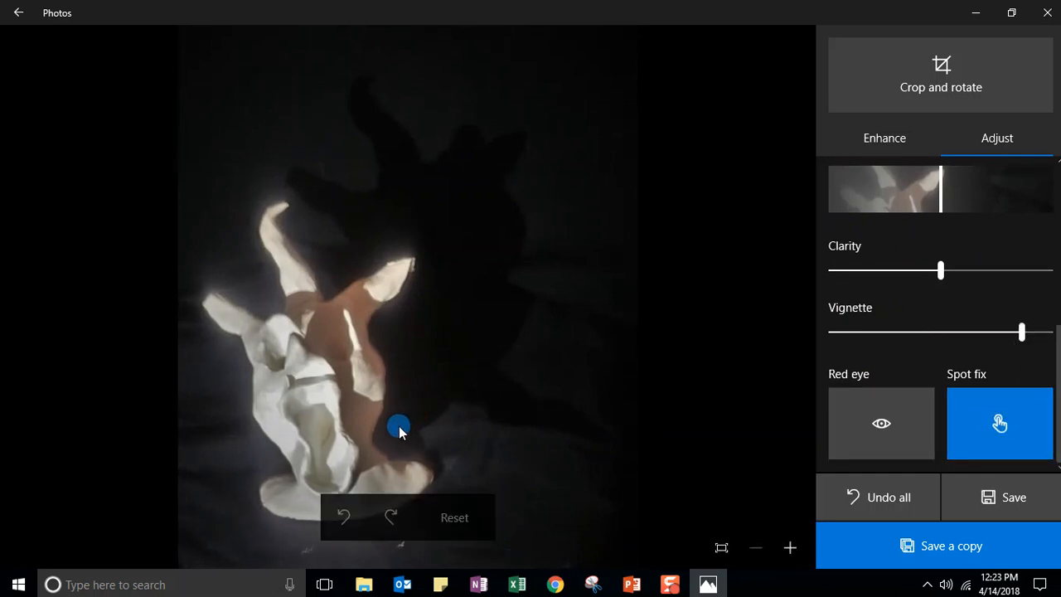
left_click(403, 547)
mouse_move(466, 584)
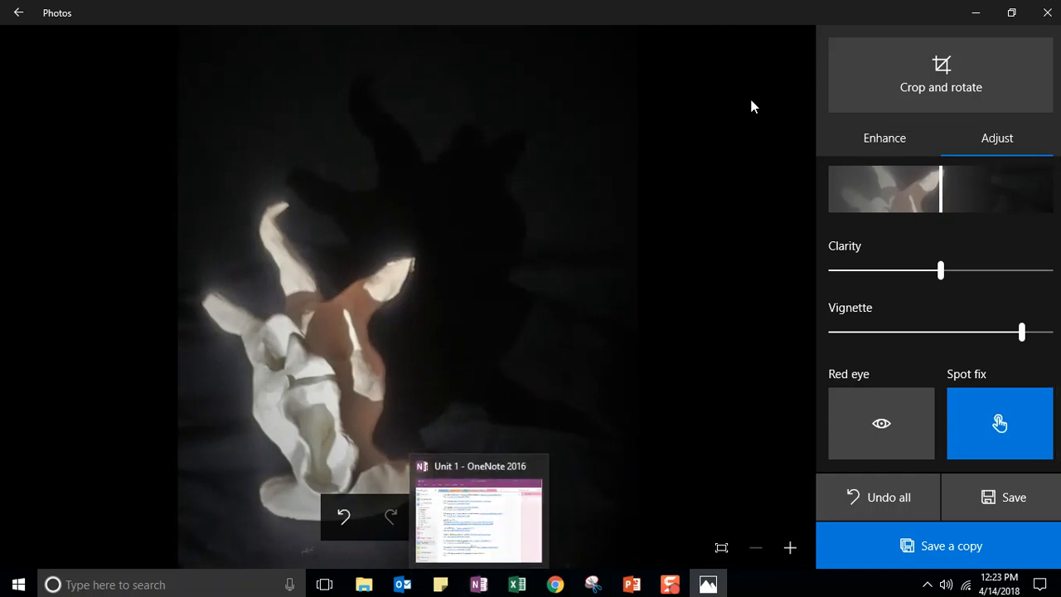
- Restore the editor to a smaller, wider window and spot-fix a speck at the photo's bottom edge
left_click(1012, 13)
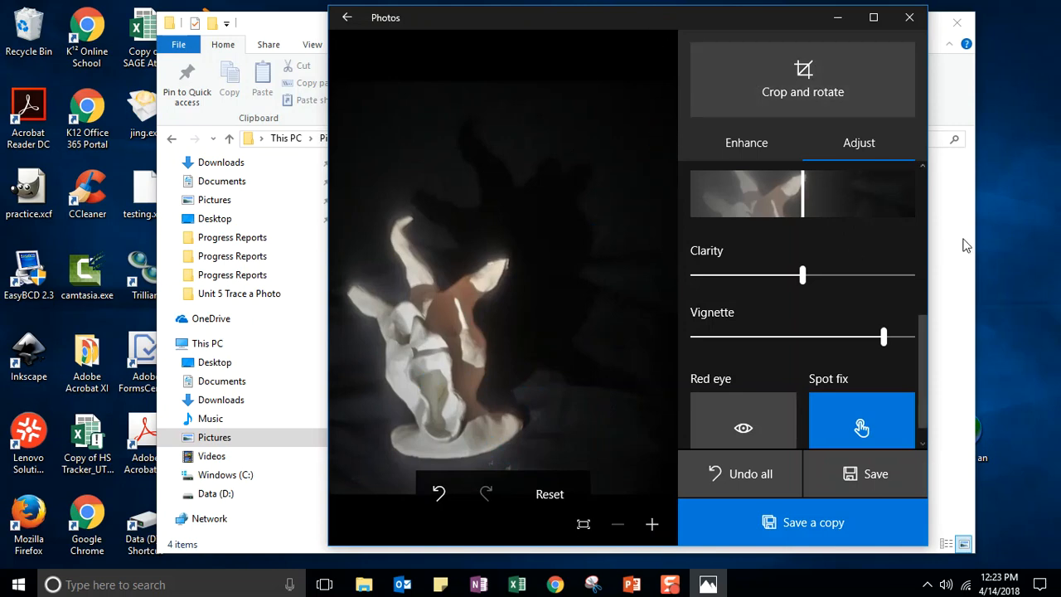
left_click_drag(929, 232, 988, 234)
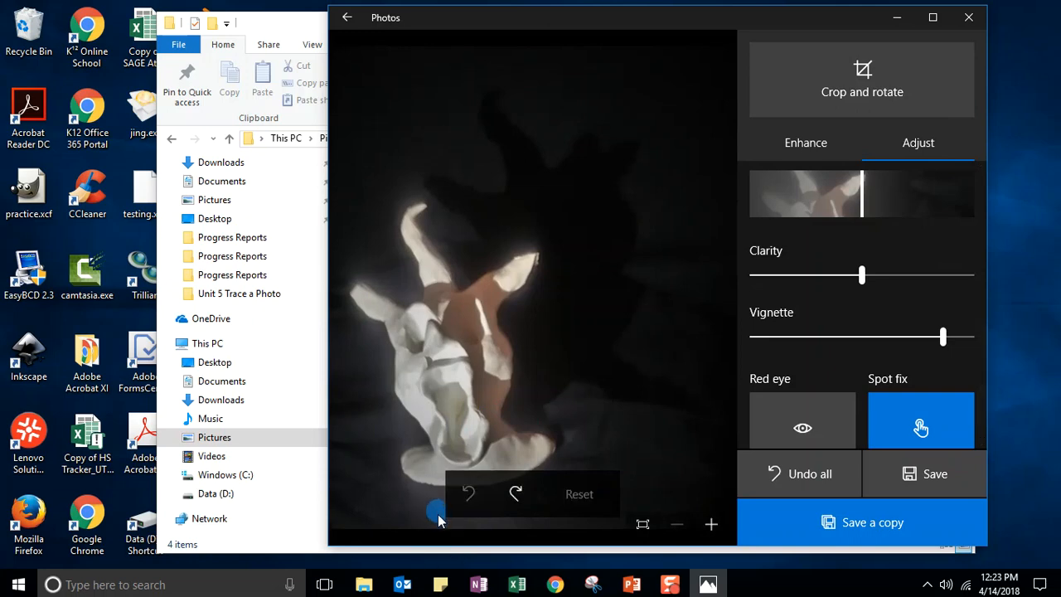
left_click(535, 525)
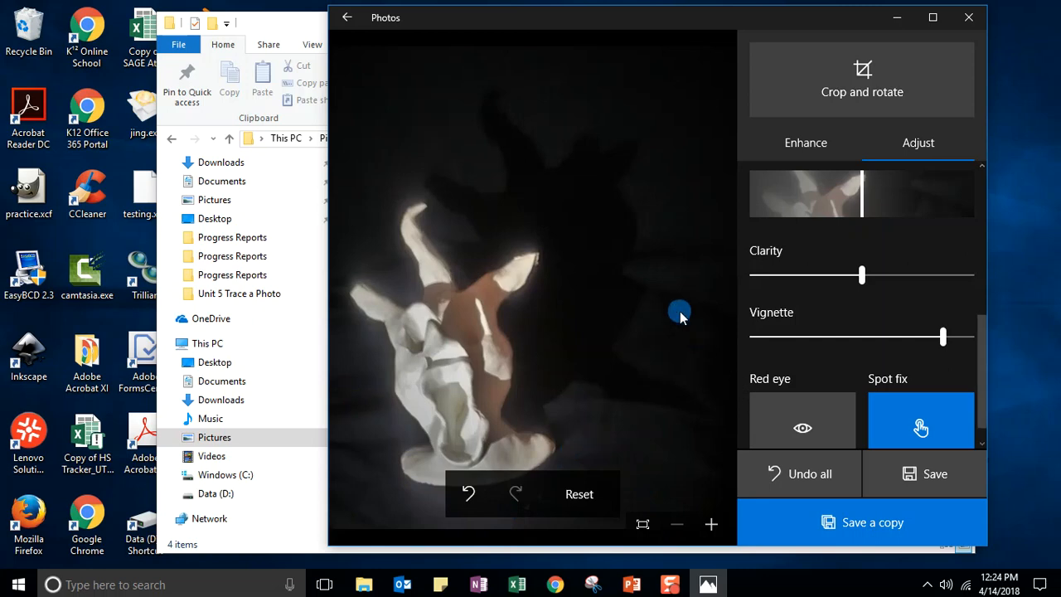
left_click_drag(981, 335, 961, 225)
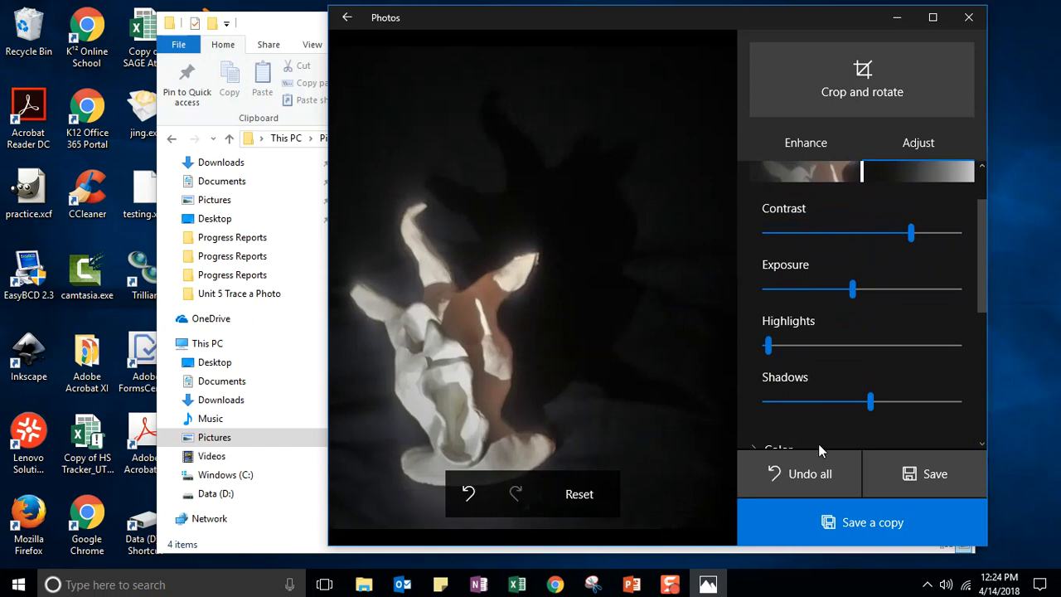
- Save the edited sculpture as the copy 20180414_094425_HDR (2).jpg and reopen it in the adjustment editor
left_click(836, 531)
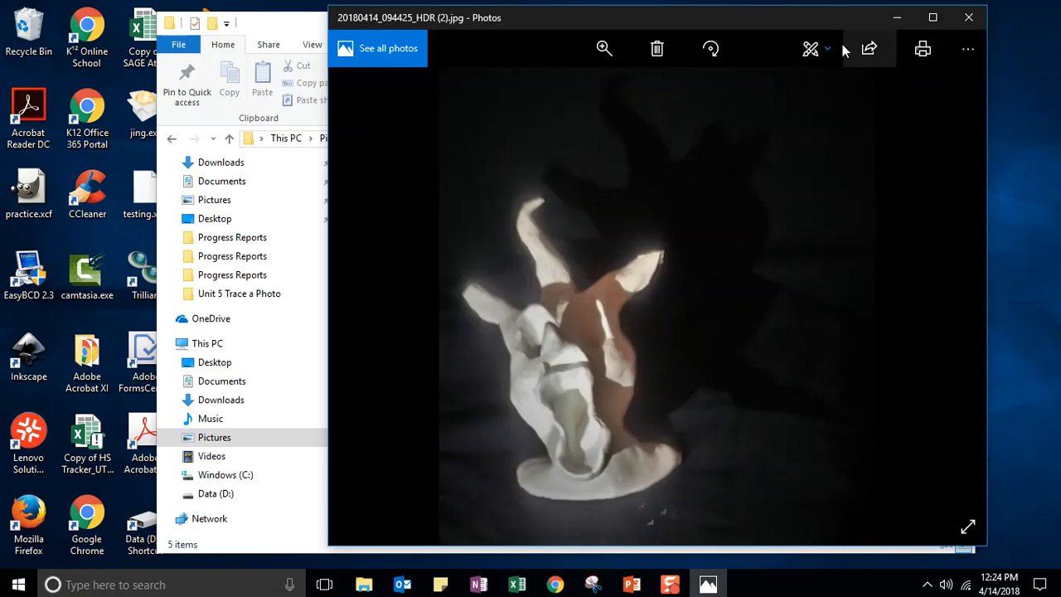
left_click(811, 49)
left_click(813, 103)
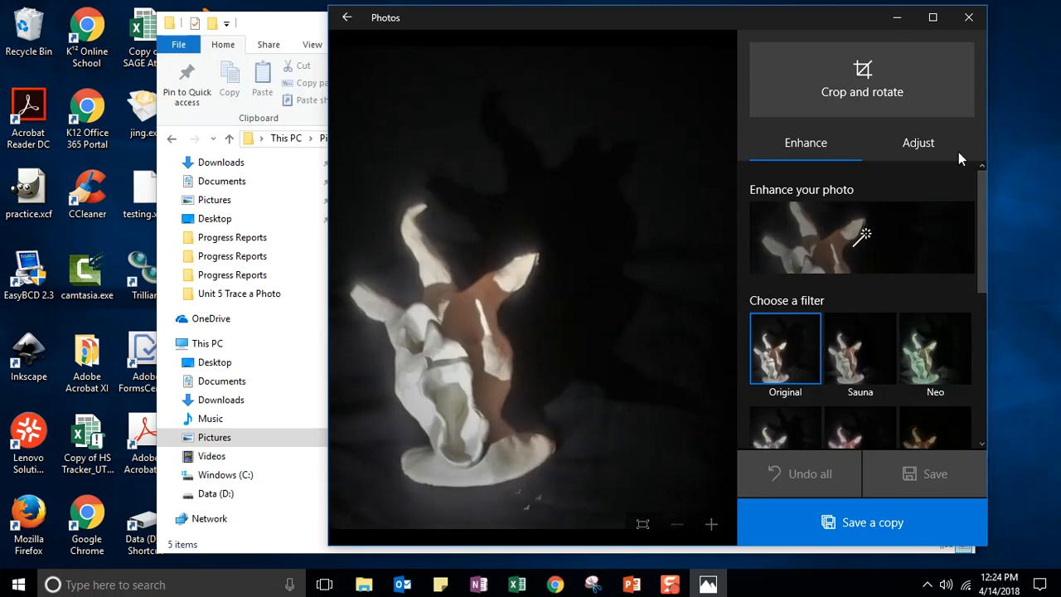
left_click(933, 147)
left_click_drag(981, 199, 987, 339)
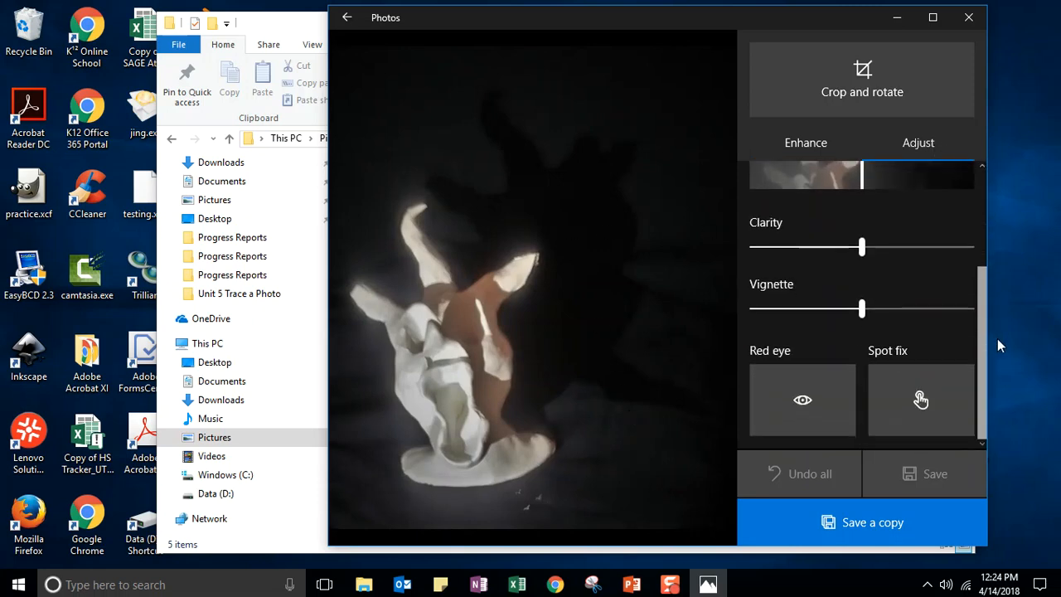
- Spot-fix the remaining specks near the sculpture's bottom and save the copy
left_click(878, 427)
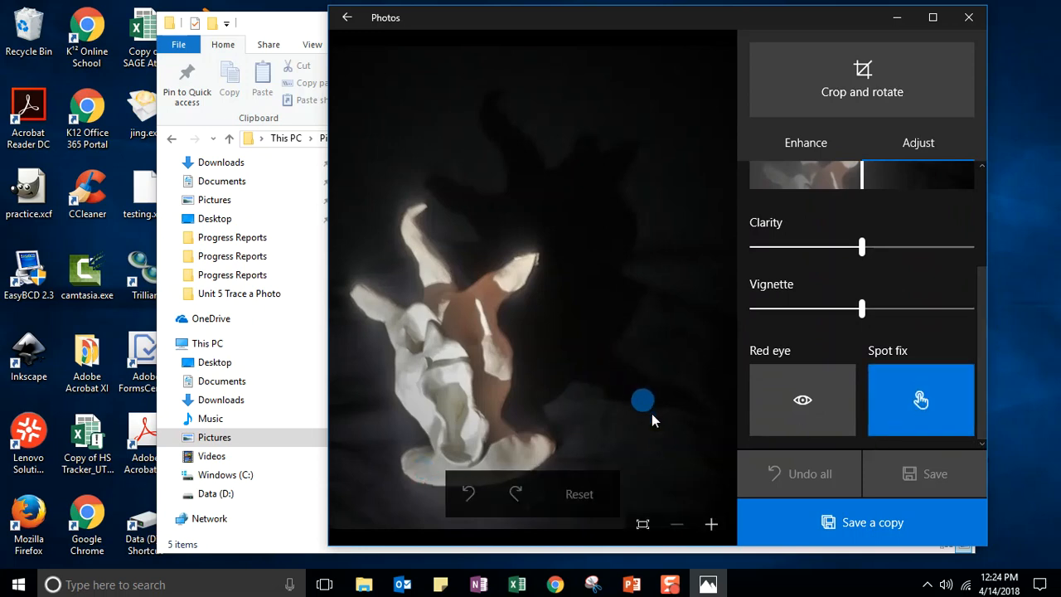
left_click(712, 525)
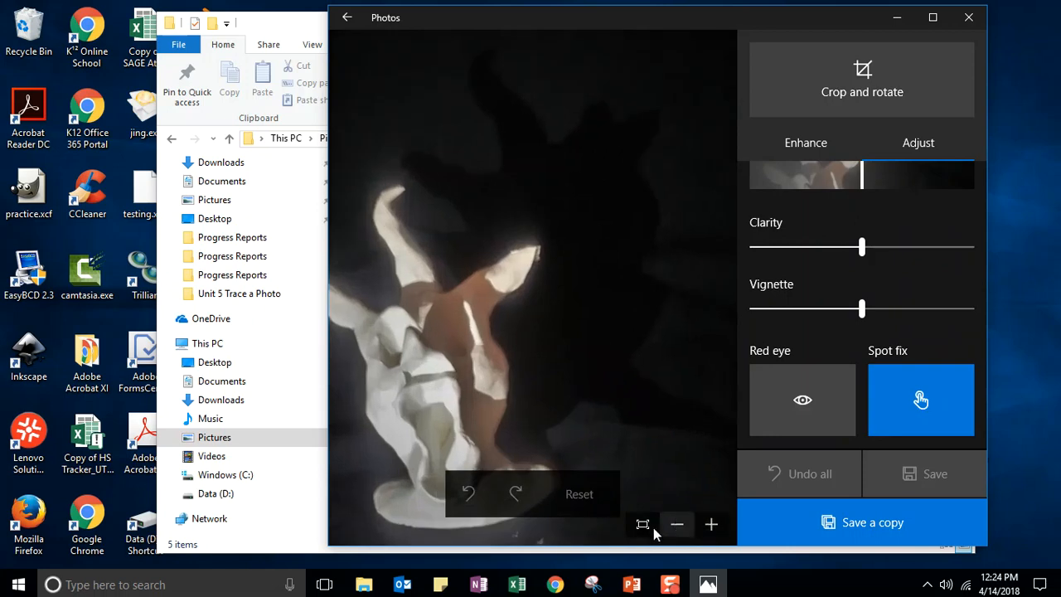
mouse_move(517, 583)
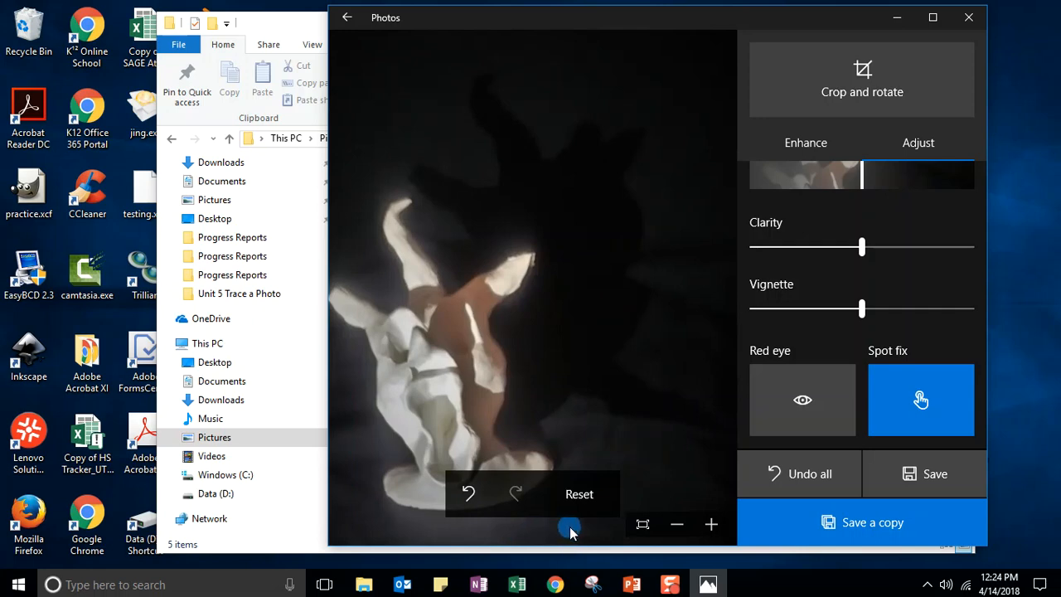
left_click(544, 511)
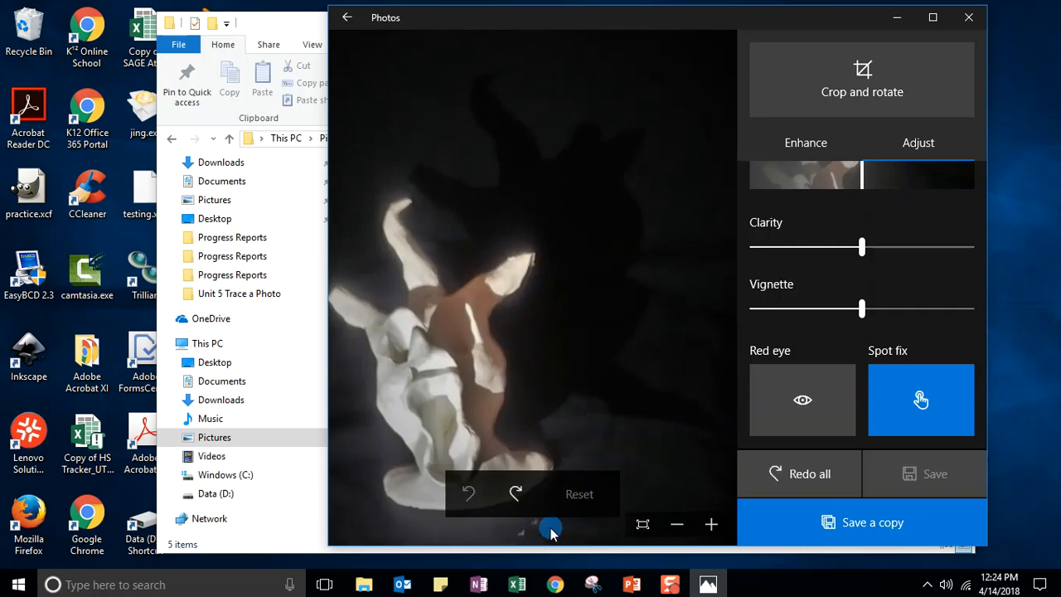
key("ctrl+y")
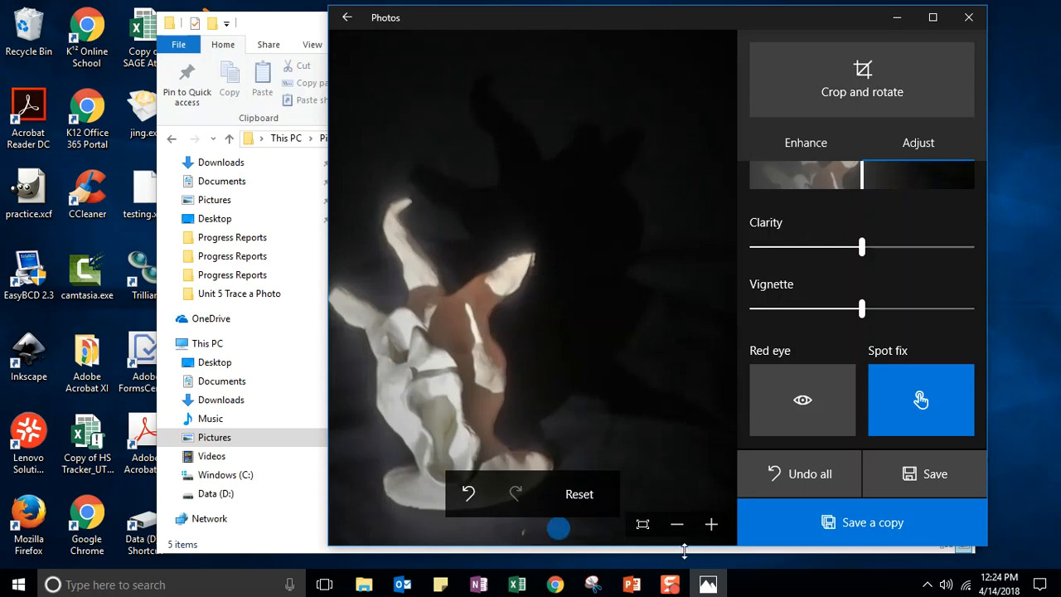
left_click(710, 526)
scroll(599, 408, "down", 2)
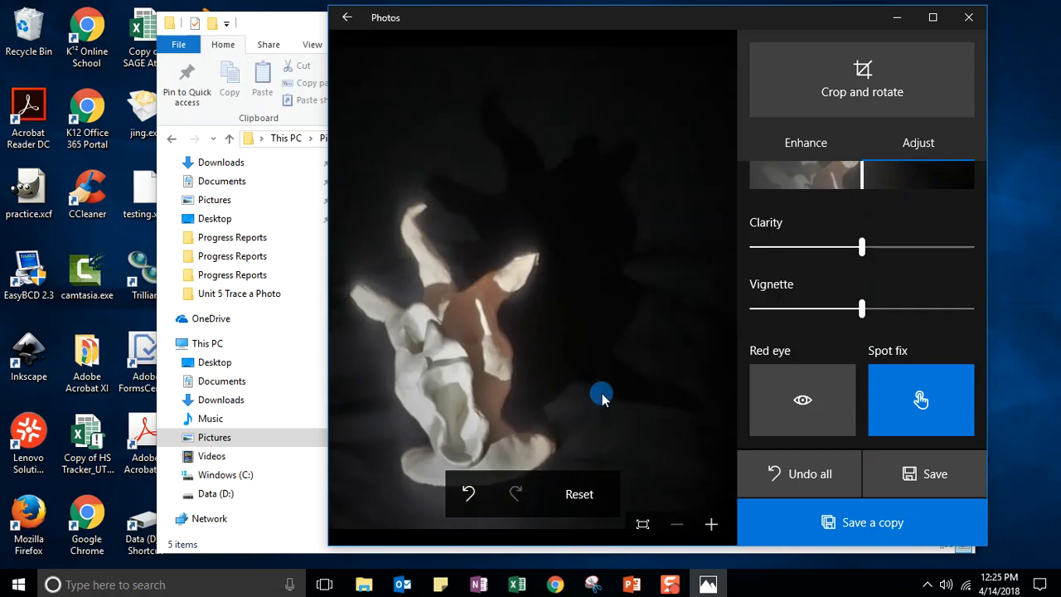
scroll(602, 399, "up", 1)
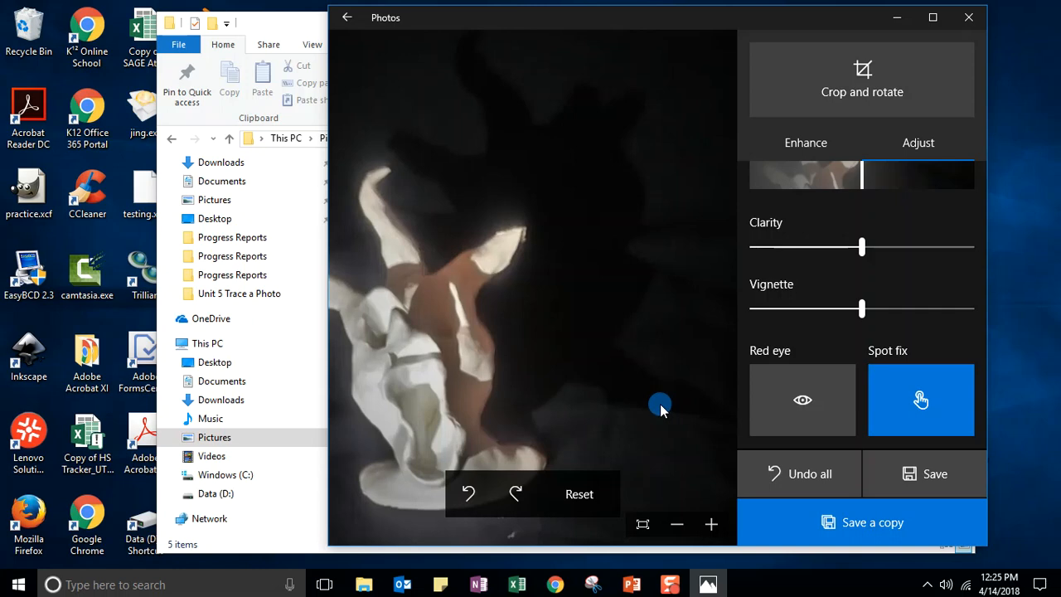
key("ctrl+z")
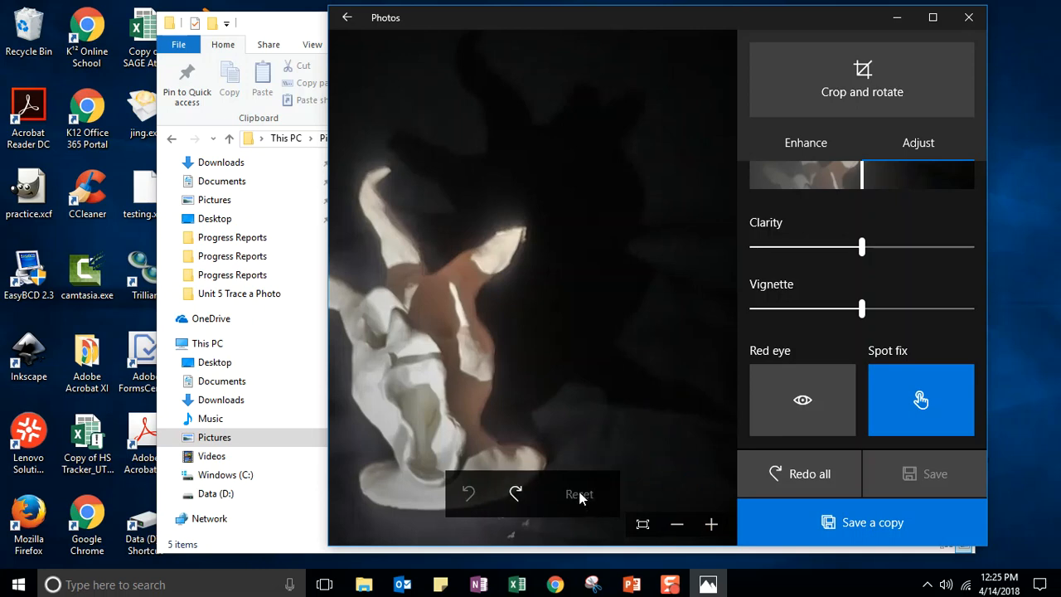
left_click(529, 524)
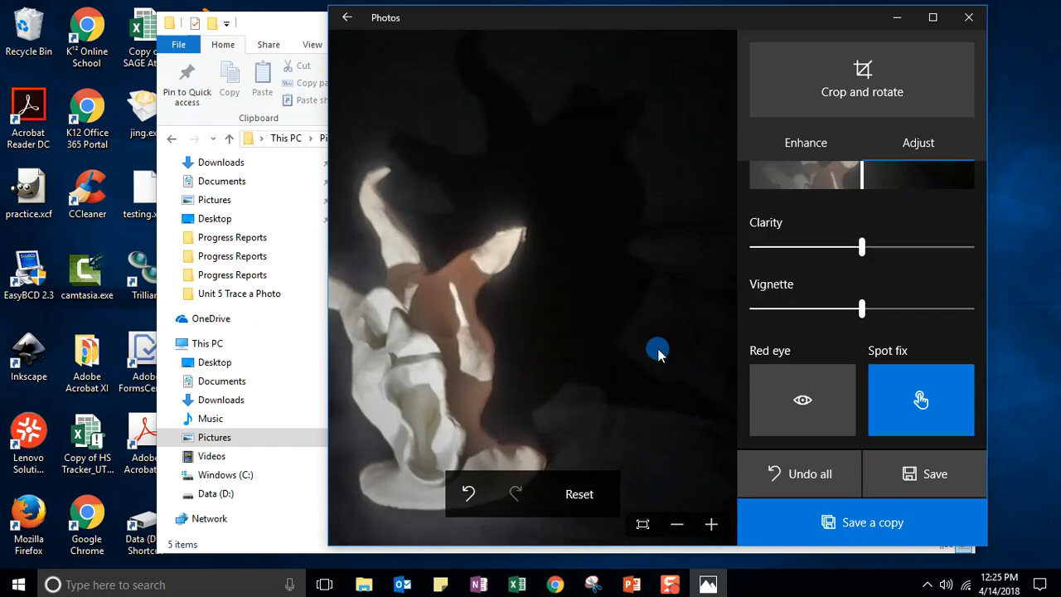
left_click(910, 472)
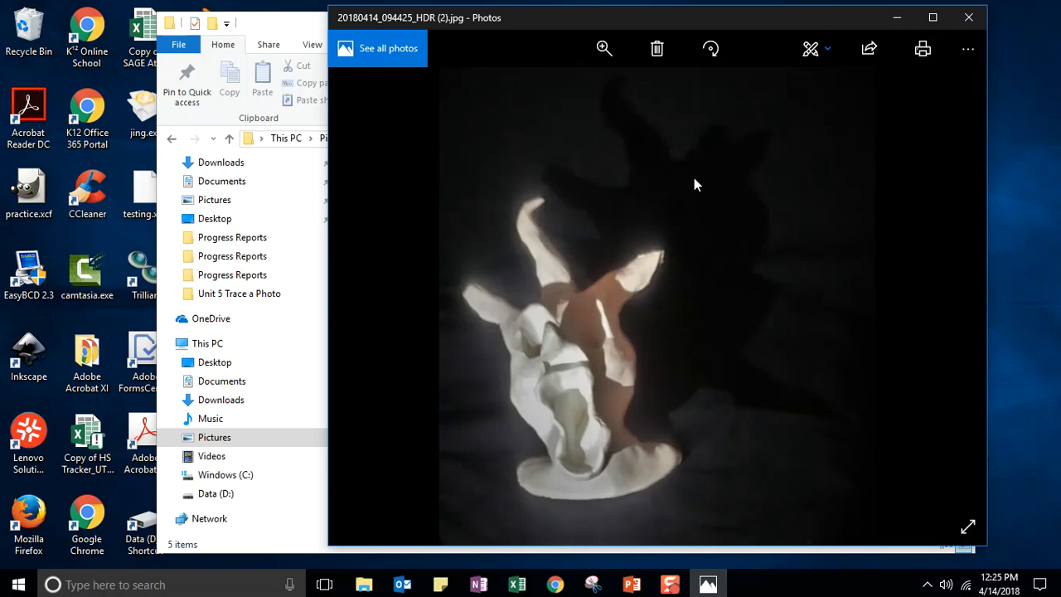
- Browse forward to the drawing's saved copy, then minimize Photos to show the Chiaroscuro Photos folder
left_click(945, 288)
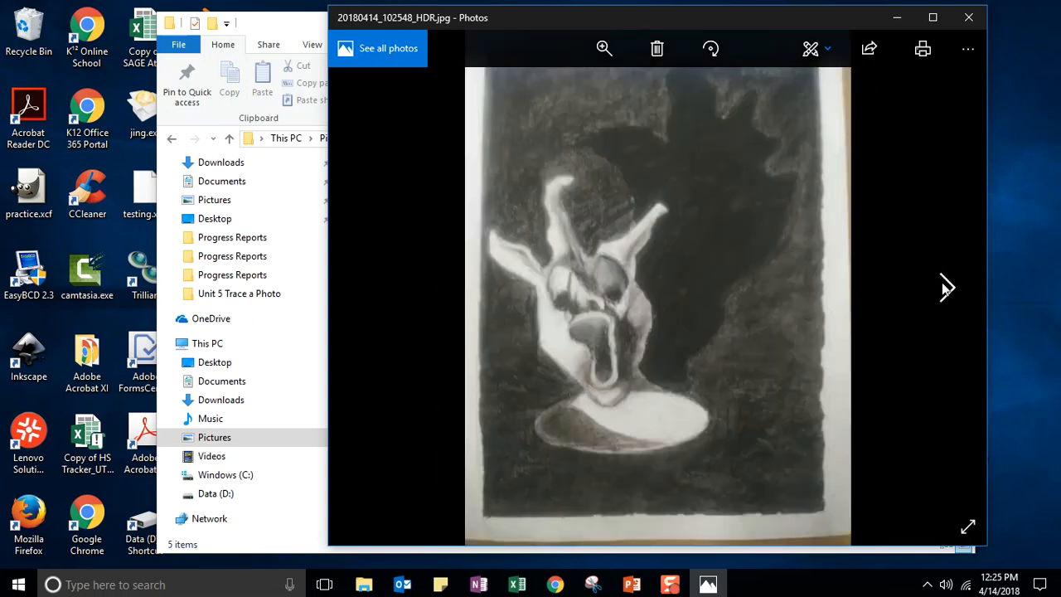
left_click(945, 287)
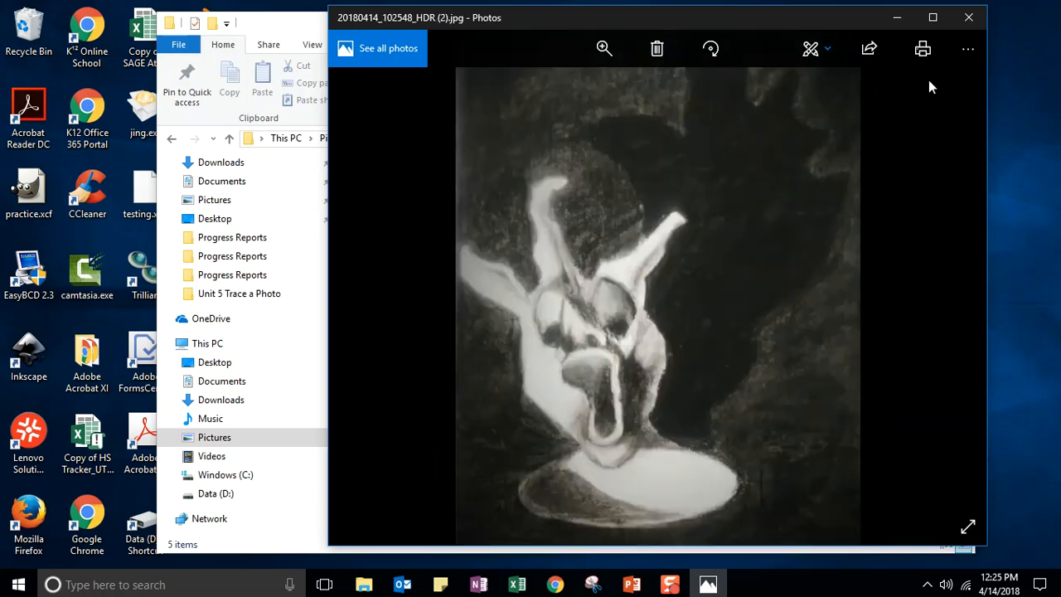
left_click(895, 17)
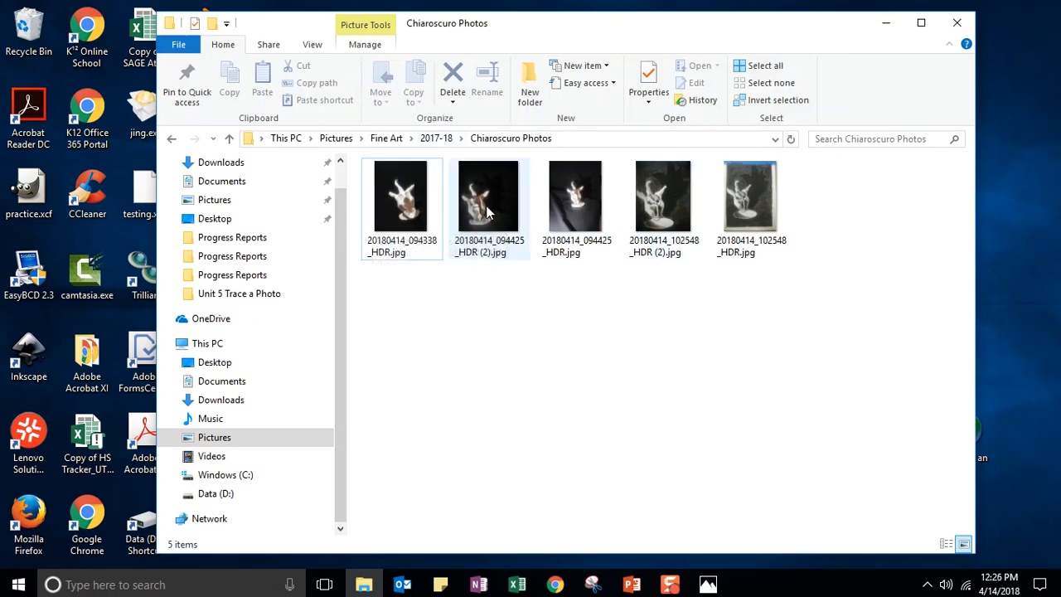
- Rename 20180414_094425_HDR (2).jpg to the student's first and last name followed by 'Bust.jpg'
left_click(486, 247)
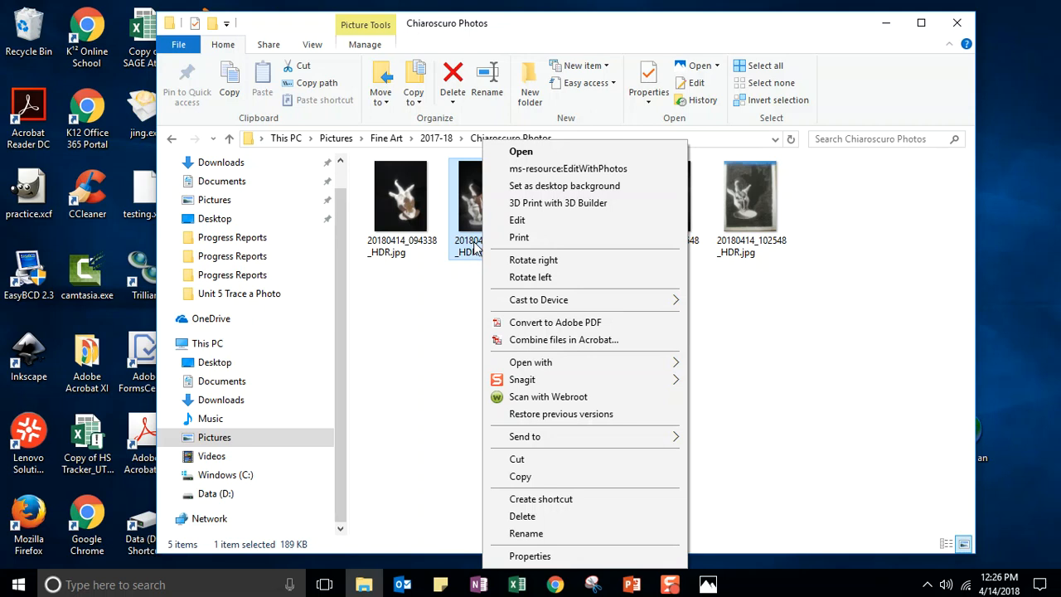
left_click(527, 533)
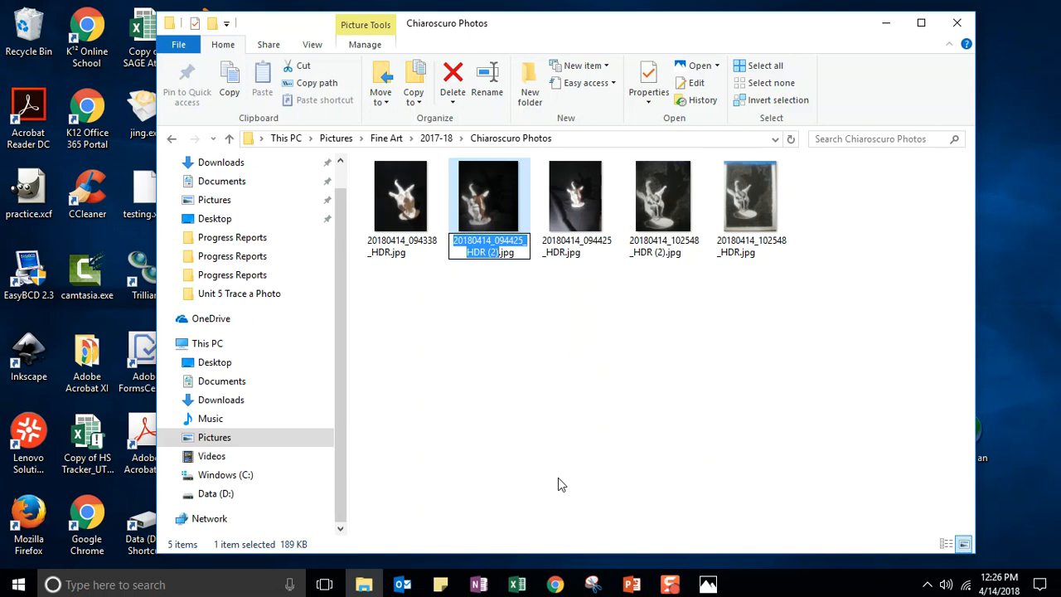
type("rock")
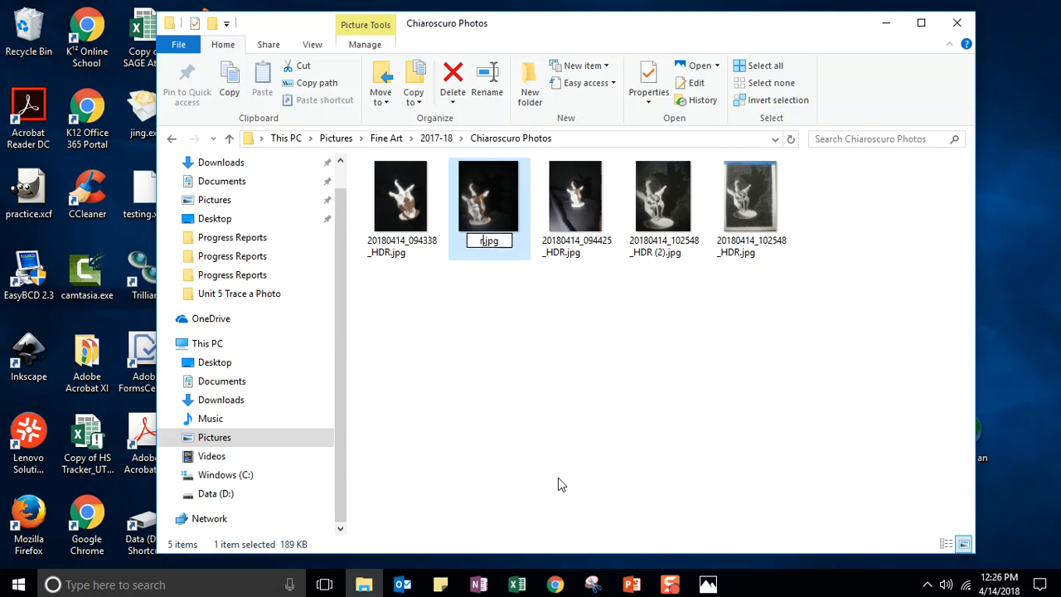
key("BackSpace")
key("BackSpace")
key("BackSpace")
key("BackSpace")
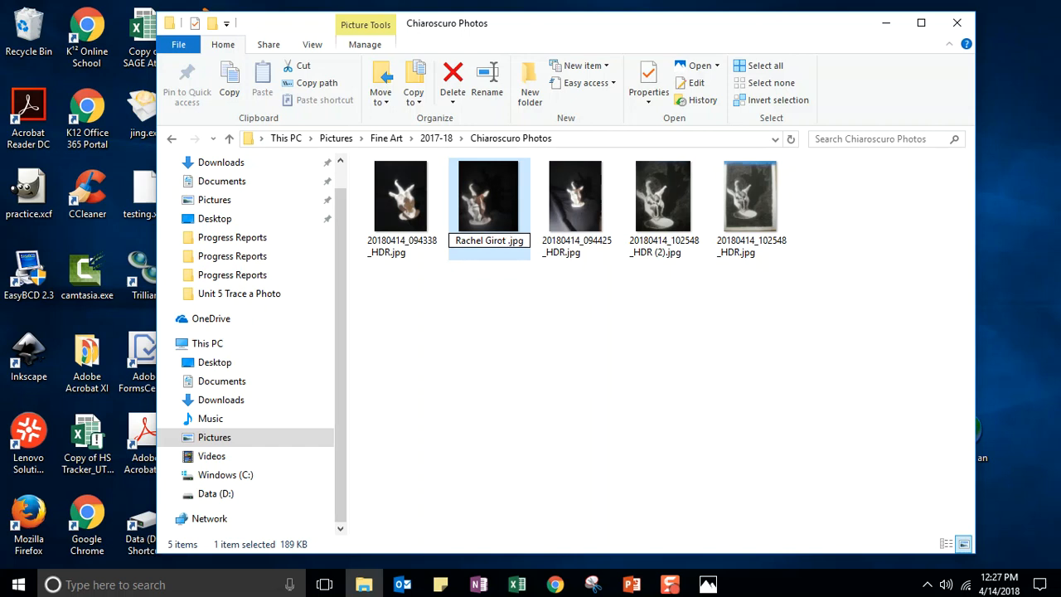
type("Bust")
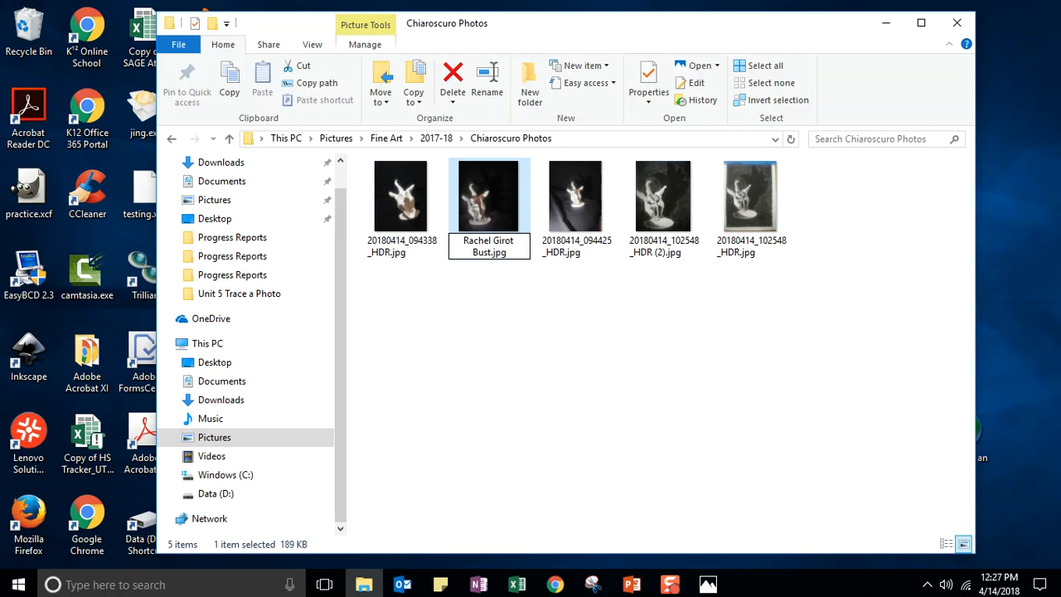
key("Return")
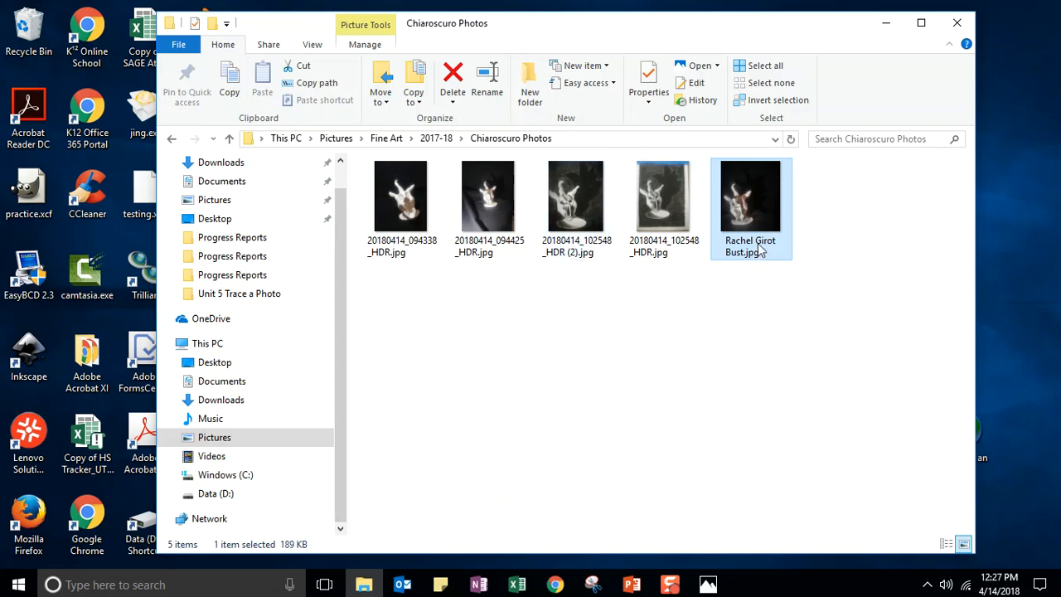
left_click(566, 253)
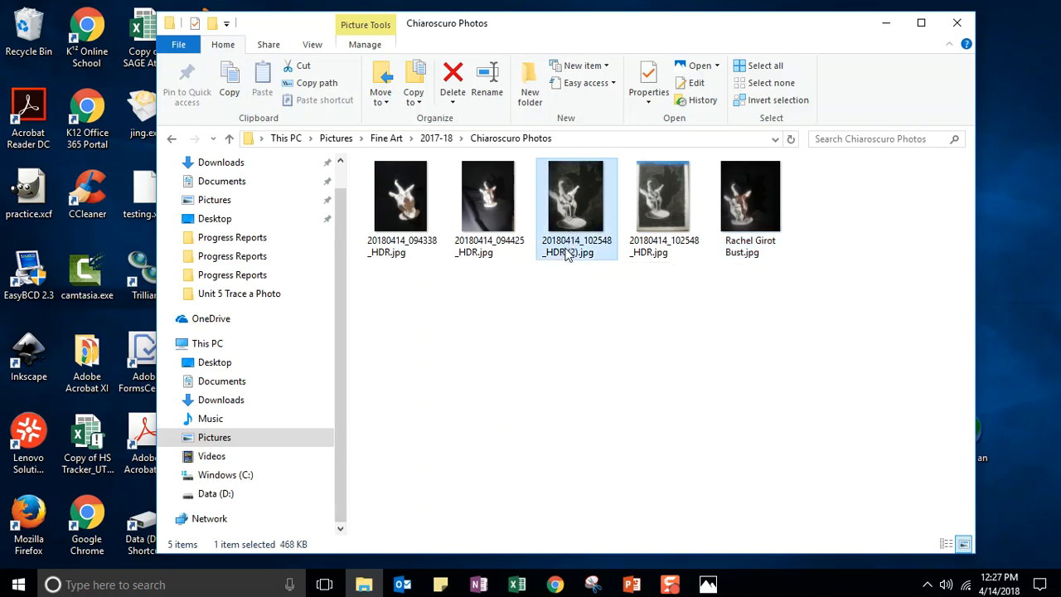
- Rename 20180414_102548_HDR (2).jpg to the student's first and last name plus 'Drawing.jpg', then minimize File Explorer
right_click(566, 253)
left_click(608, 535)
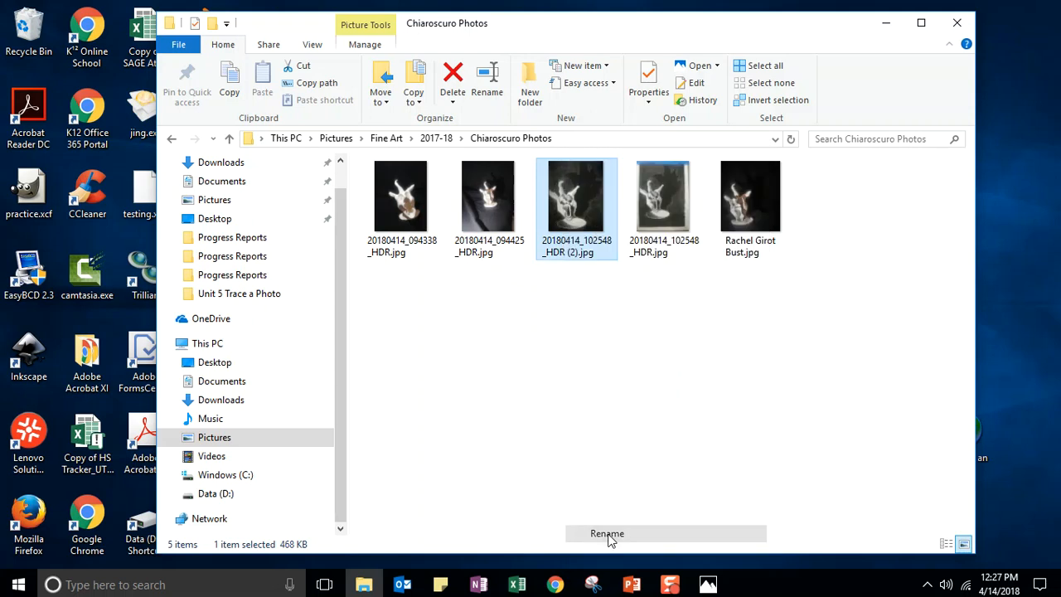
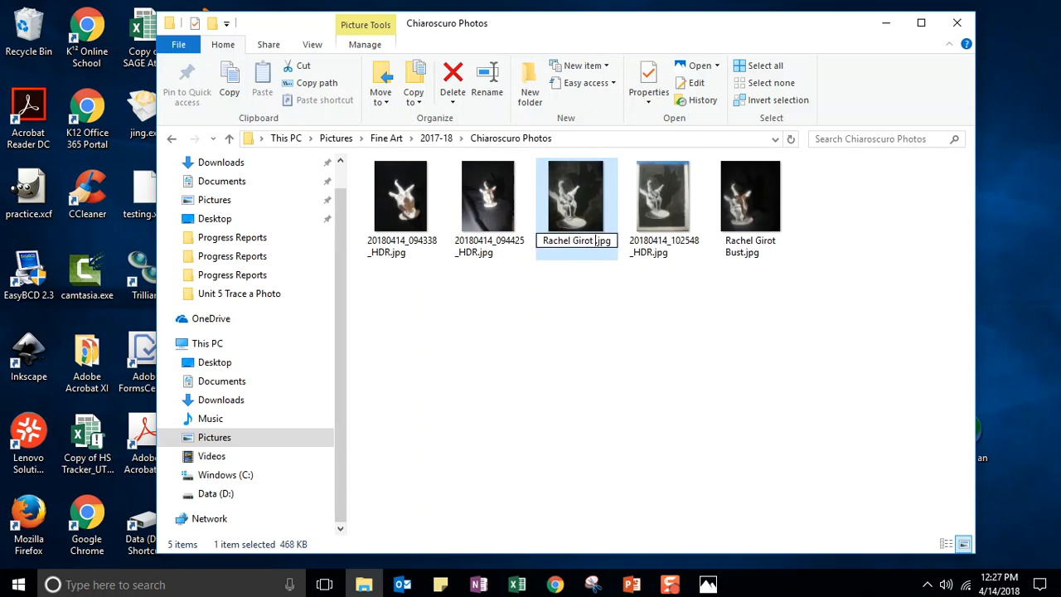
type("awing")
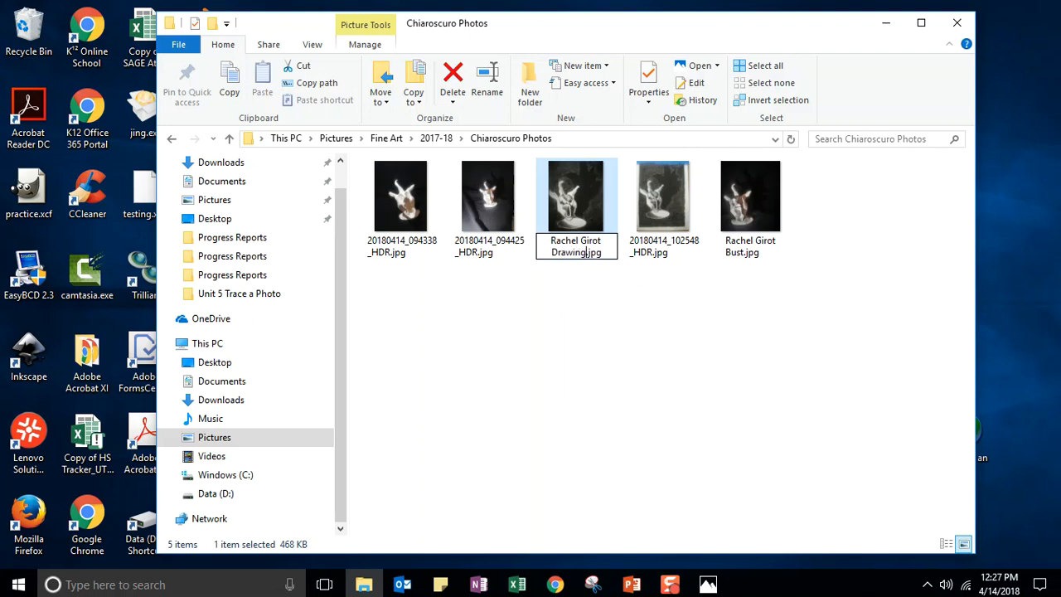
key("Return")
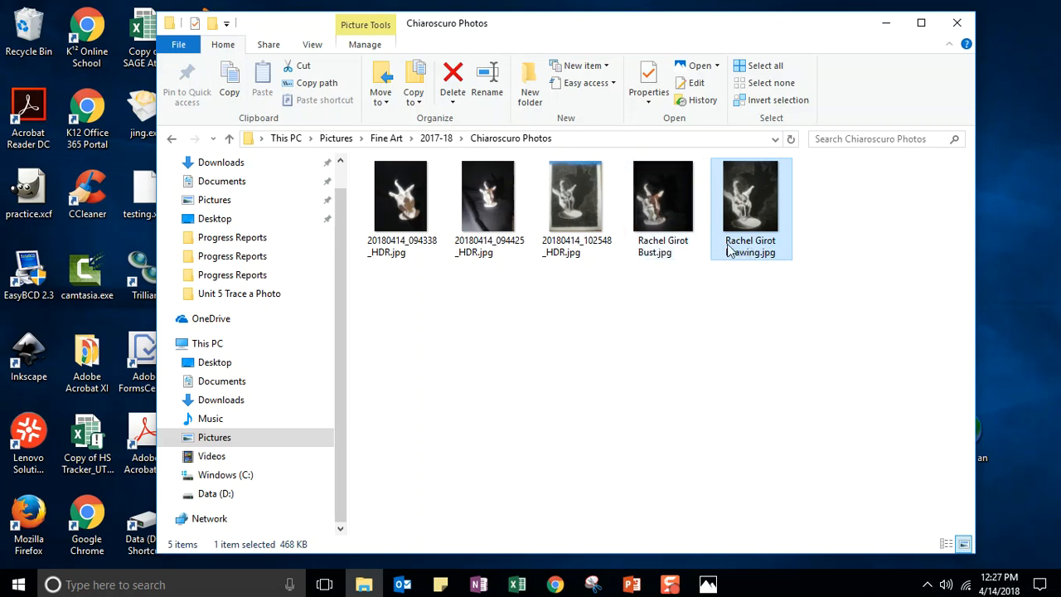
left_click(885, 29)
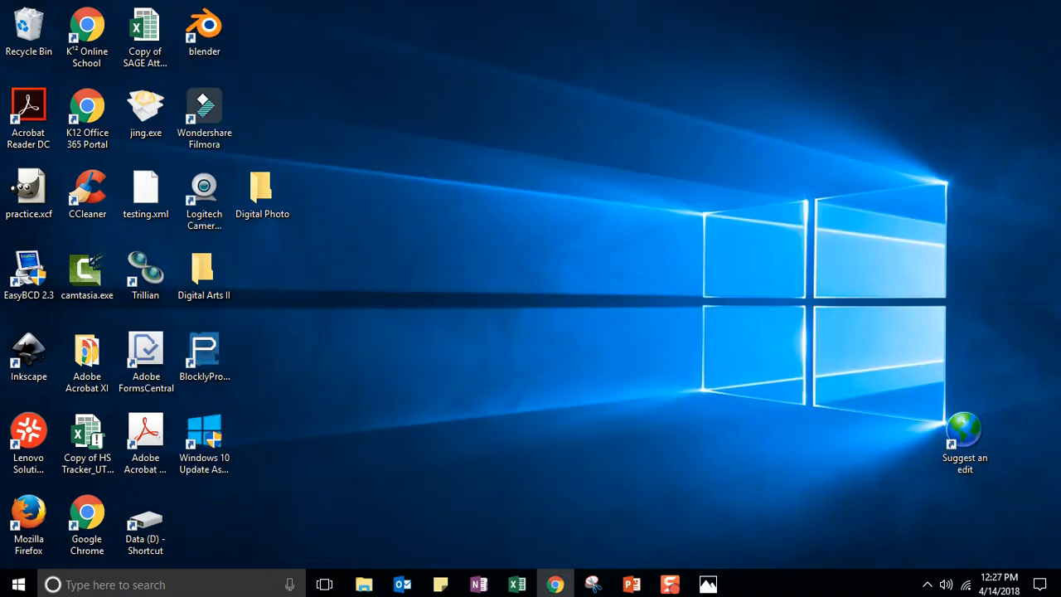
- Maximize Chrome, then scroll the Project 1 page to the DROPBOX: Project 1 link and open it
left_click_drag(1060, 344, 169, 15)
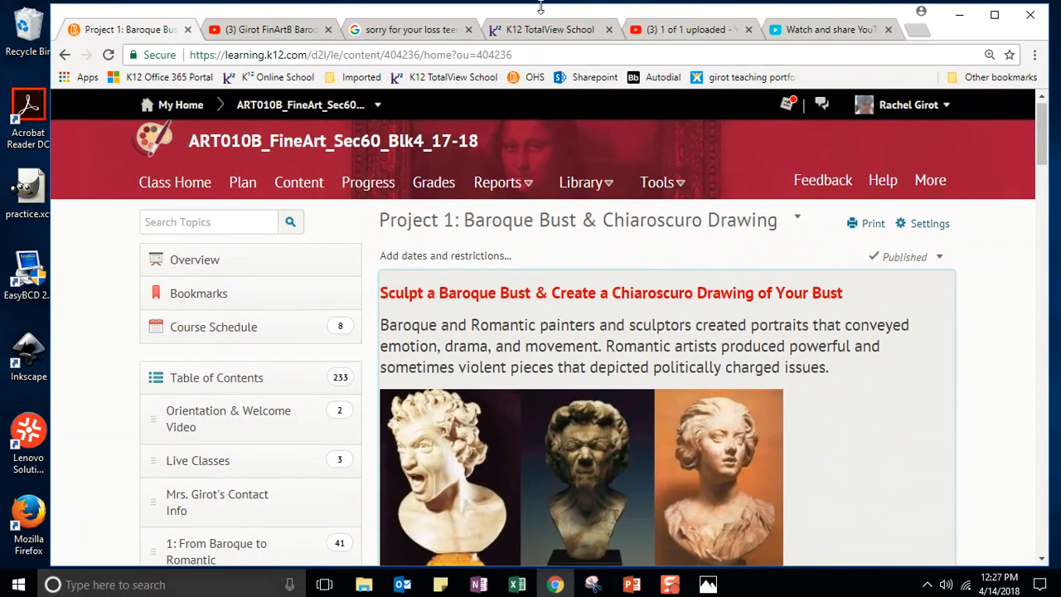
left_click(995, 15)
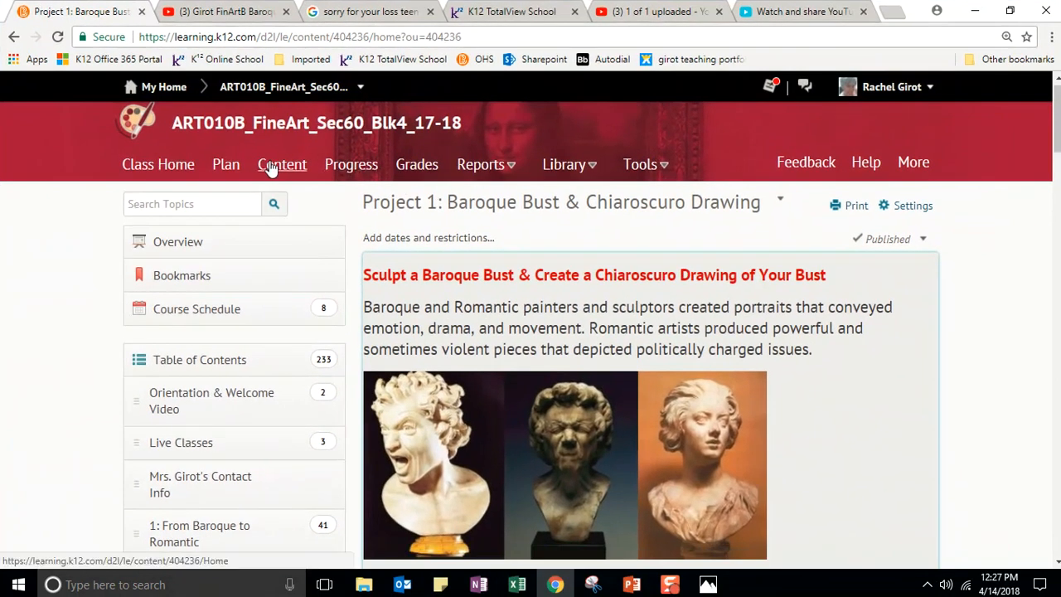
scroll(196, 322, "down", 3)
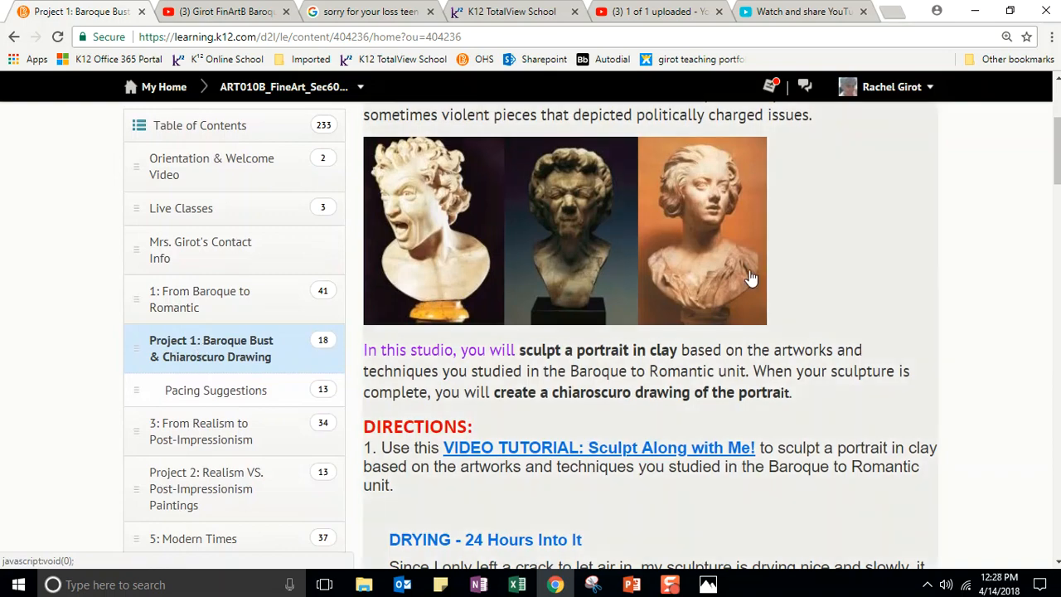
scroll(713, 278, "down", 5)
scroll(596, 178, "up", 3)
scroll(594, 216, "down", 6)
scroll(593, 300, "down", 6)
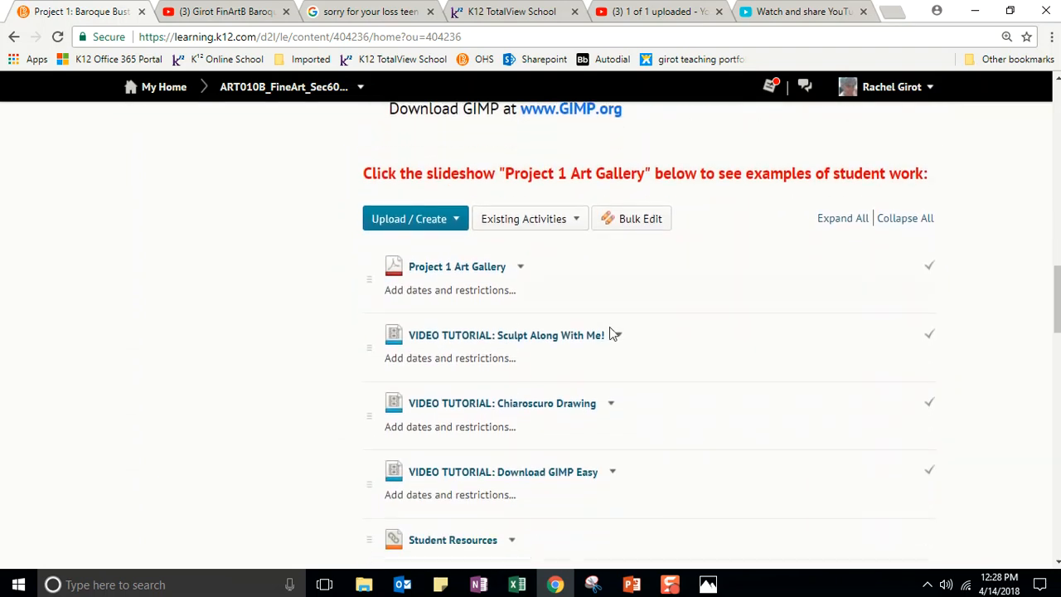
scroll(652, 315, "down", 3)
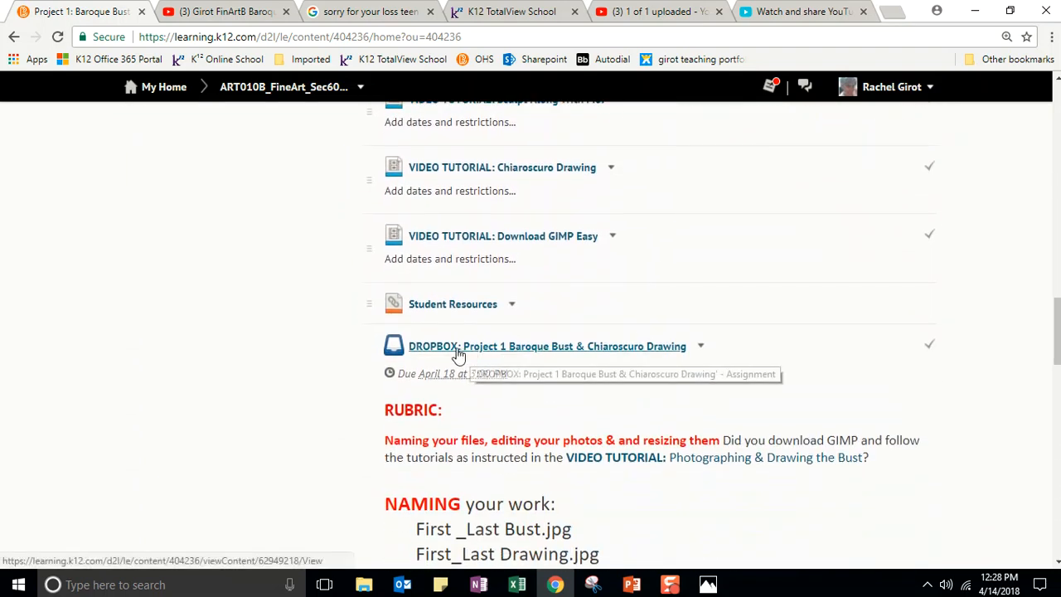
left_click(476, 348)
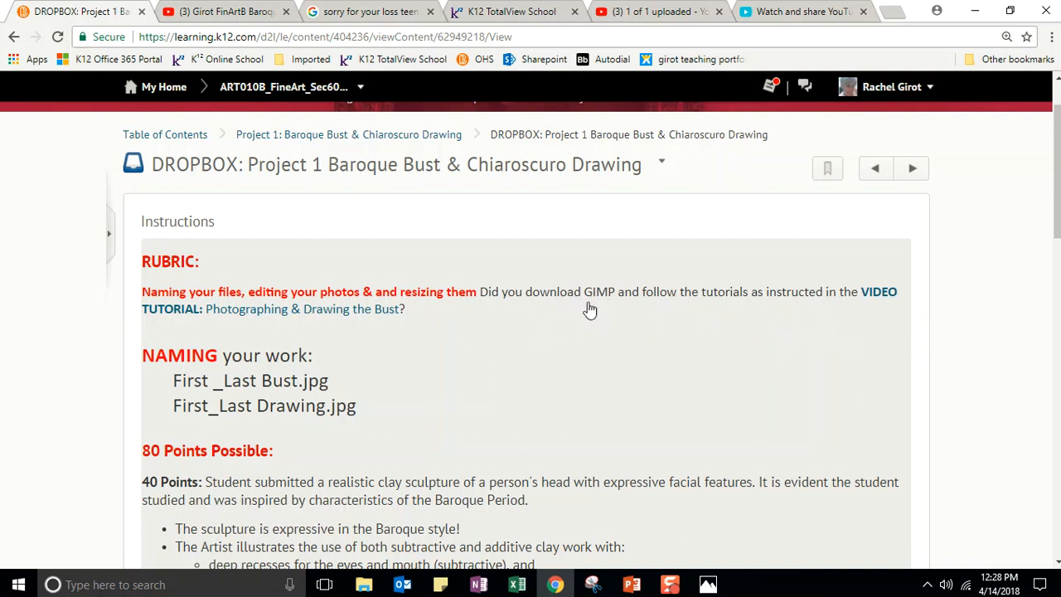
- Scroll through the dropbox rubric, then restore the Chiaroscuro Photos folder showing the renamed Bust and Drawing files
scroll(419, 353, "down", 1)
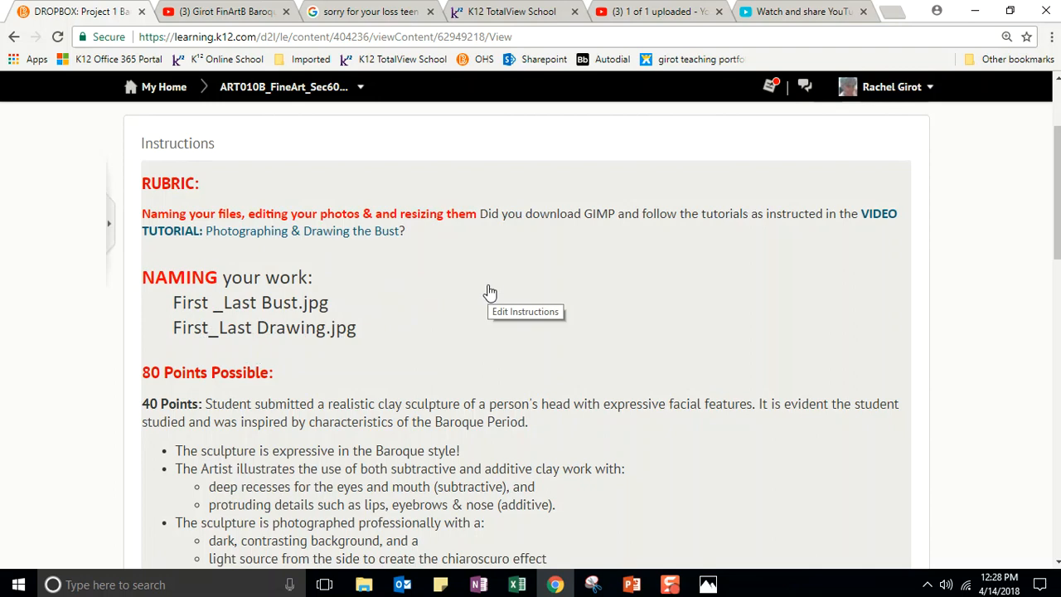
scroll(491, 292, "down", 2)
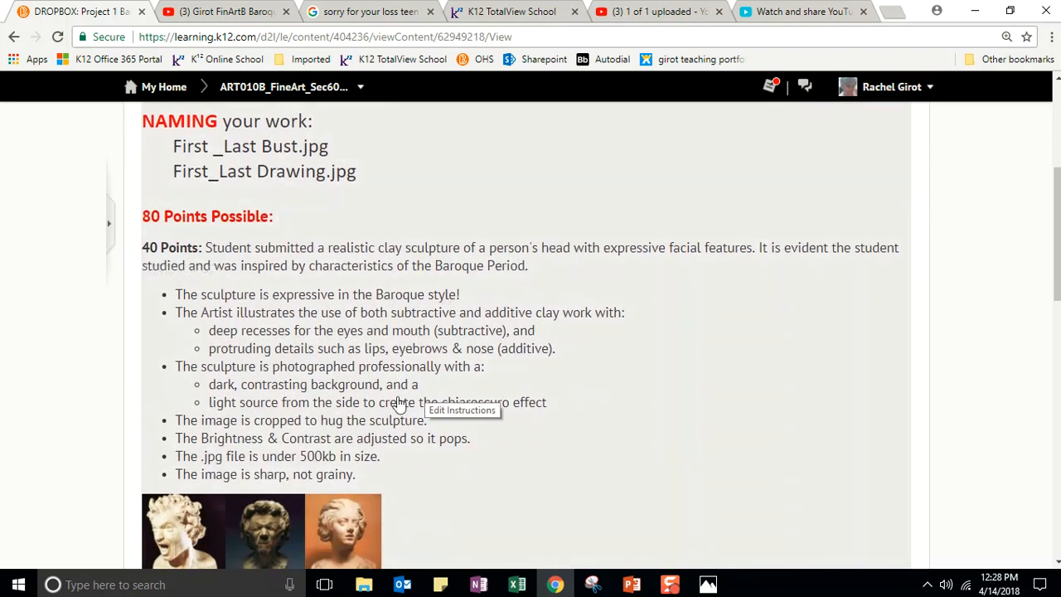
scroll(398, 404, "down", 6)
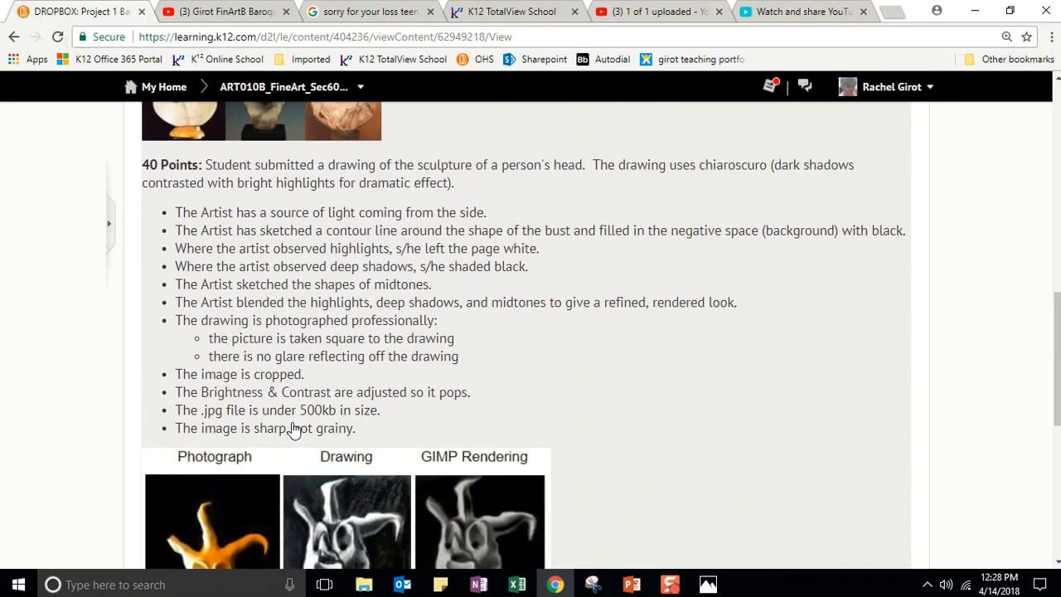
scroll(294, 428, "down", 4)
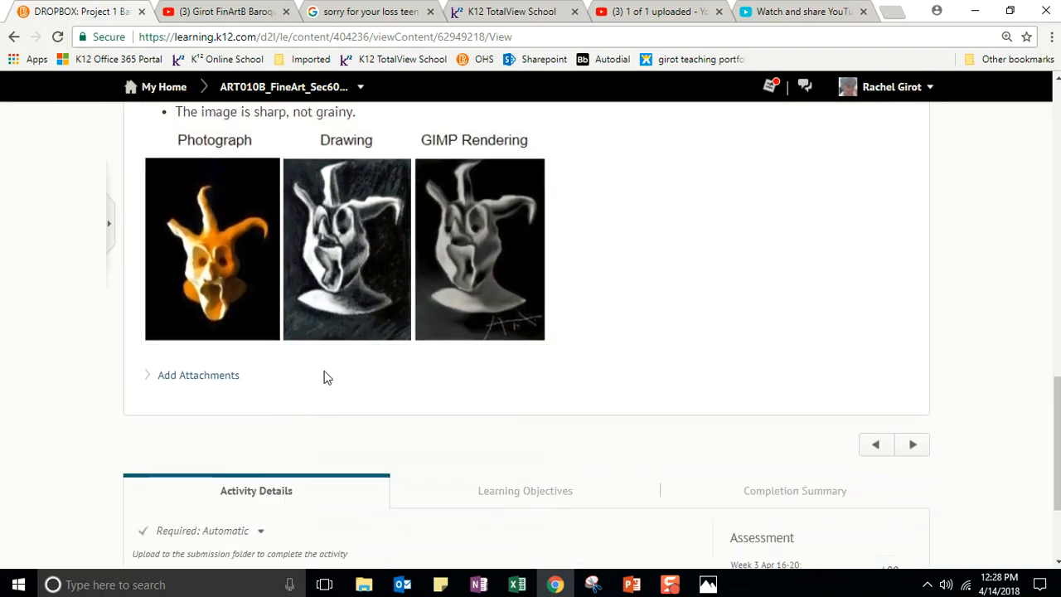
scroll(325, 373, "down", 2)
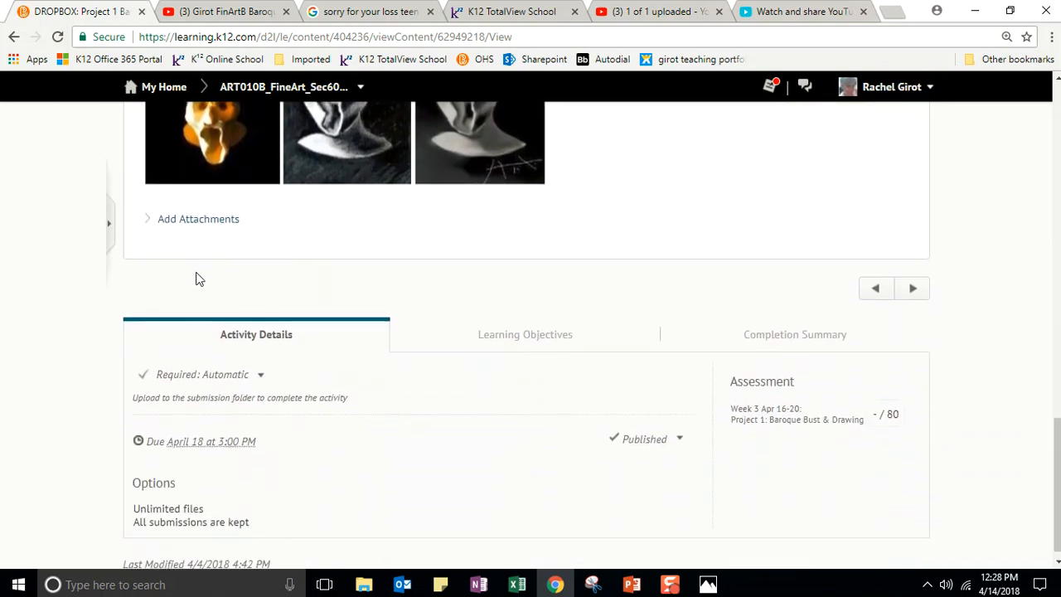
left_click(364, 584)
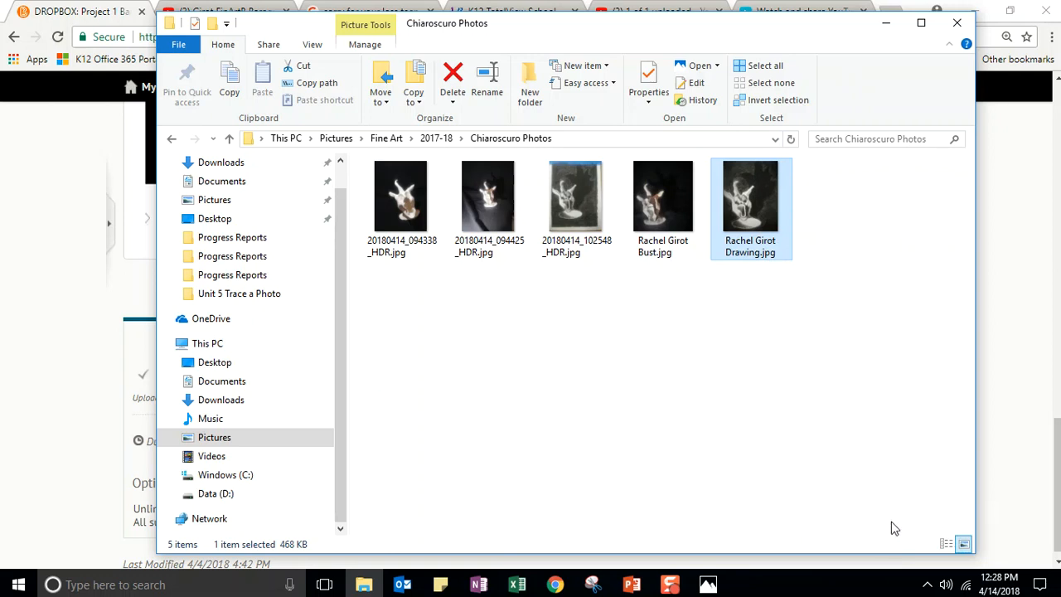
- Minimize the folder window and scroll up to the dropbox page's 80-point rubric and naming rule
left_click(886, 22)
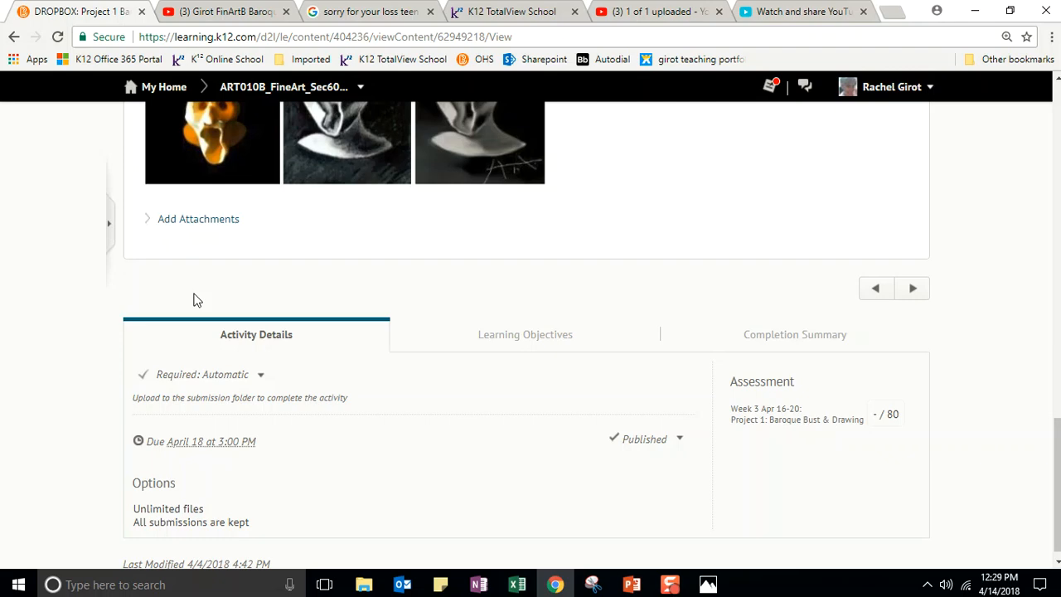
scroll(237, 268, "up", 10)
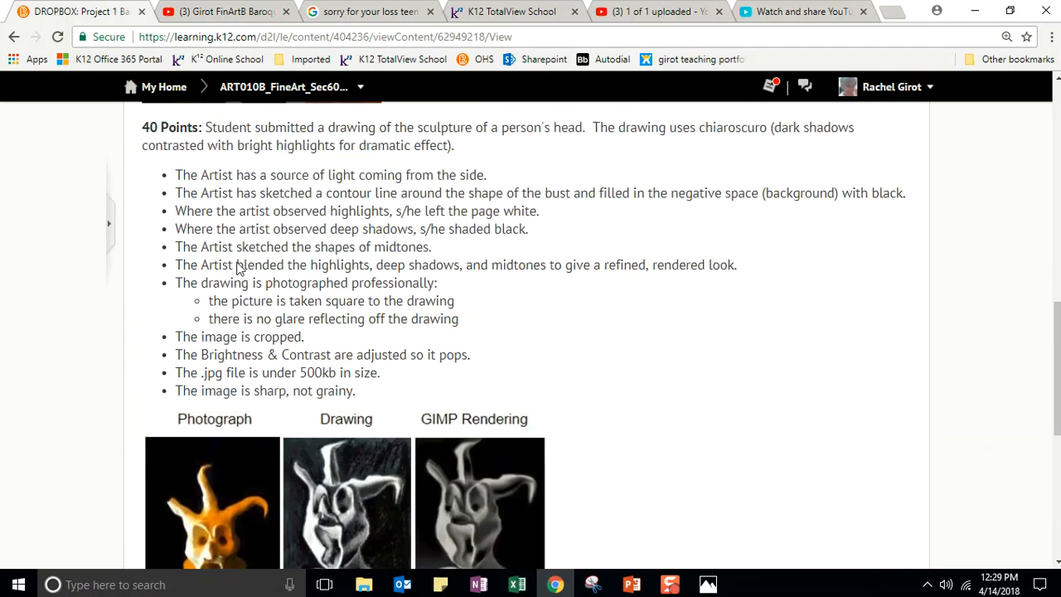
scroll(265, 257, "up", 3)
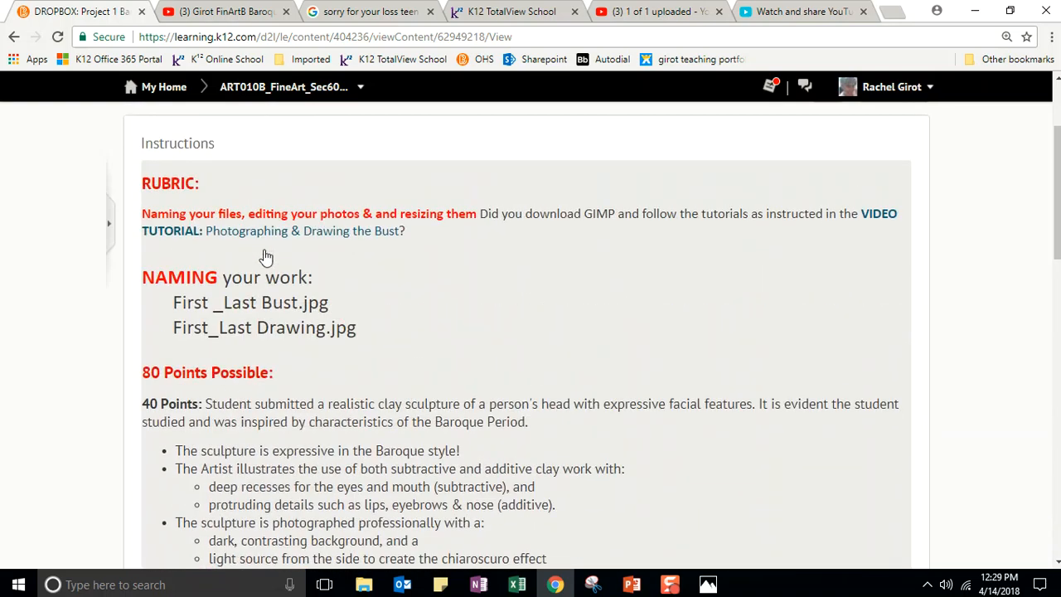
scroll(265, 257, "up", 2)
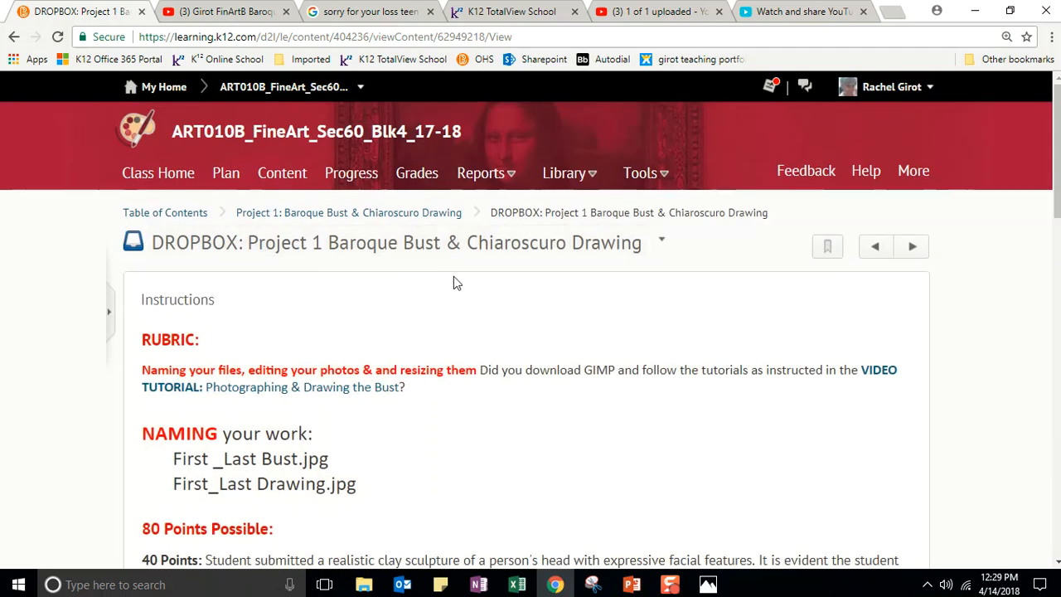